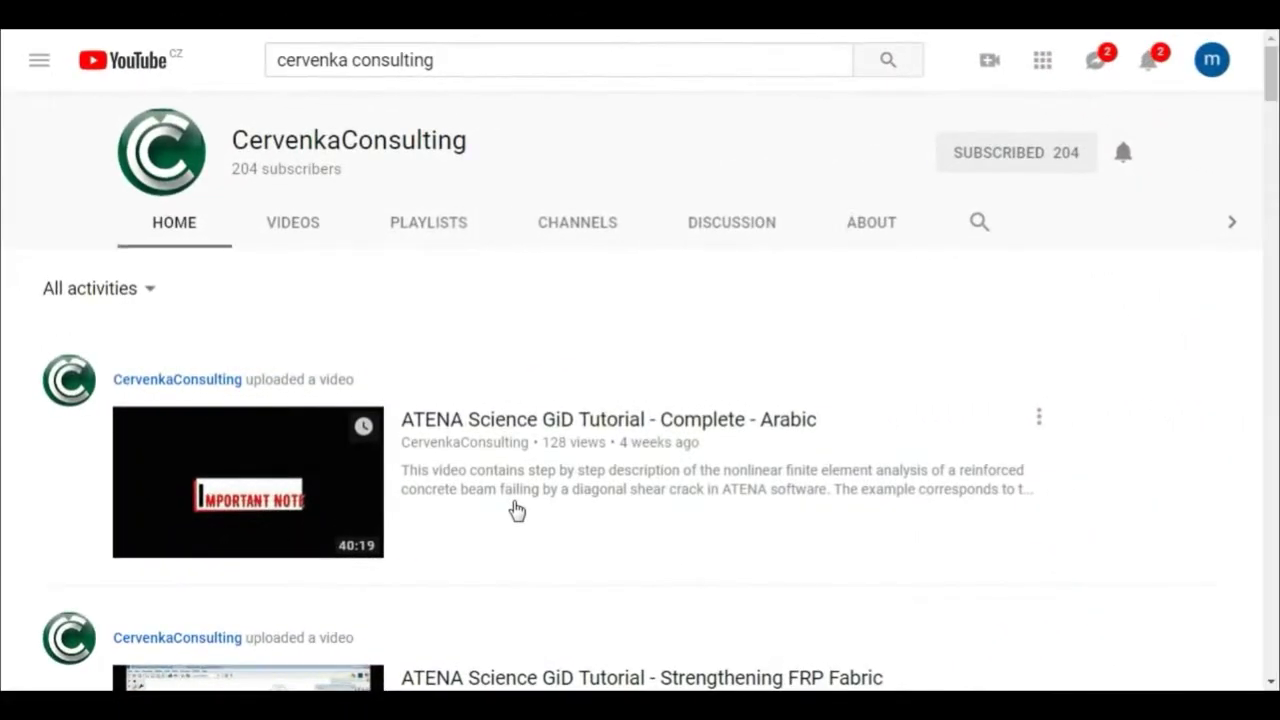
scroll(517, 511, "down", 1)
scroll(517, 509, "down", 1)
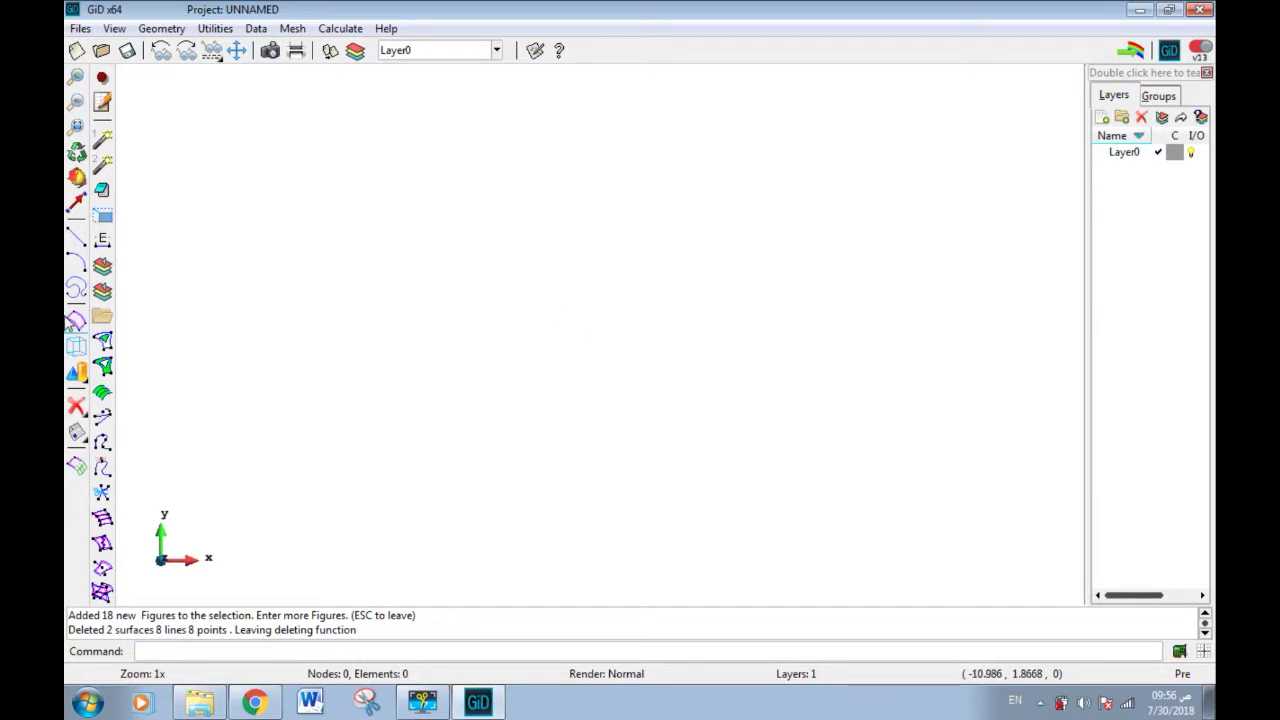
- Create a rectangular surface in the XY plane on the empty canvas
left_click(100, 370)
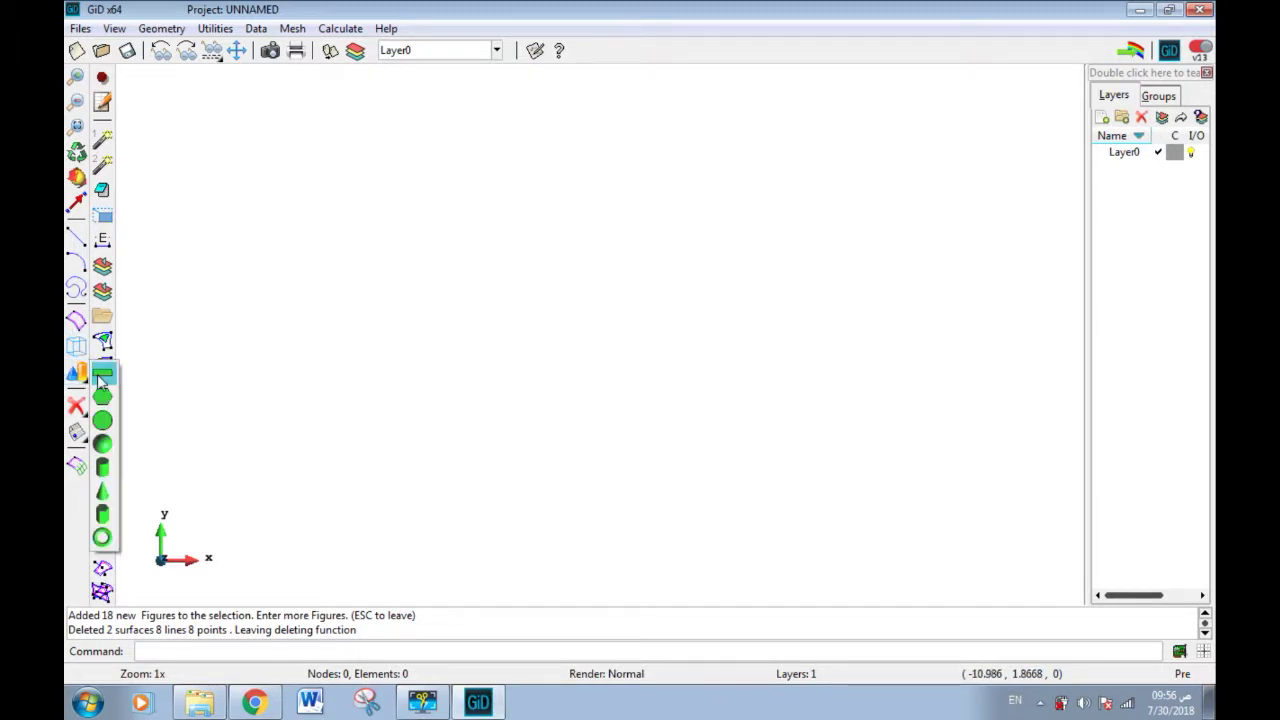
left_click(101, 376)
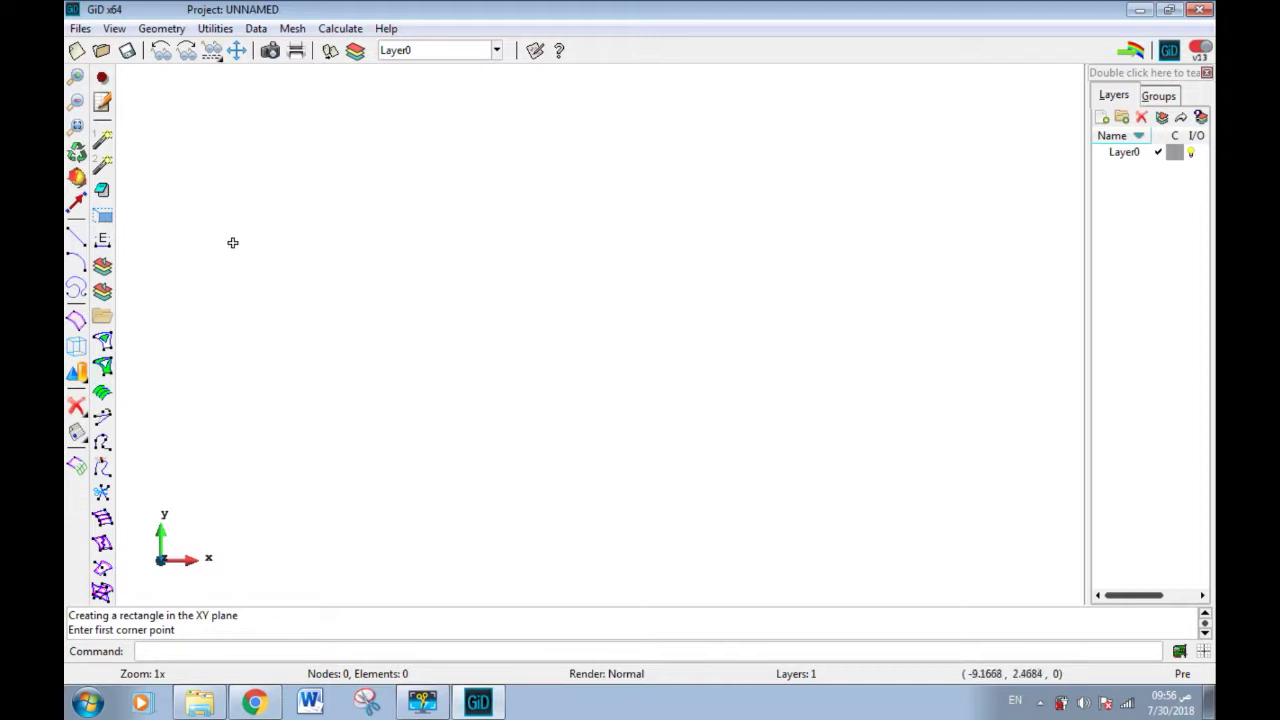
left_click(396, 362)
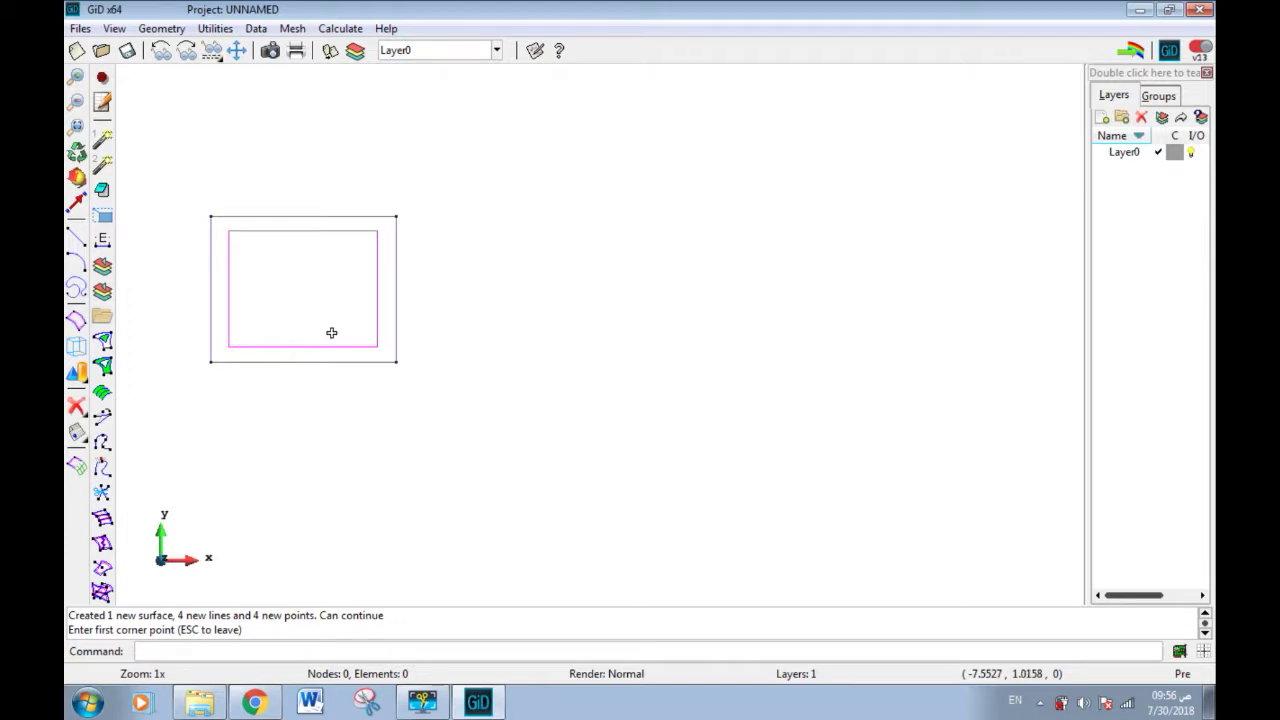
- Copy the rectangular surface once by a translation of 5 in x and fit both surfaces in view
key("ctrl+c")
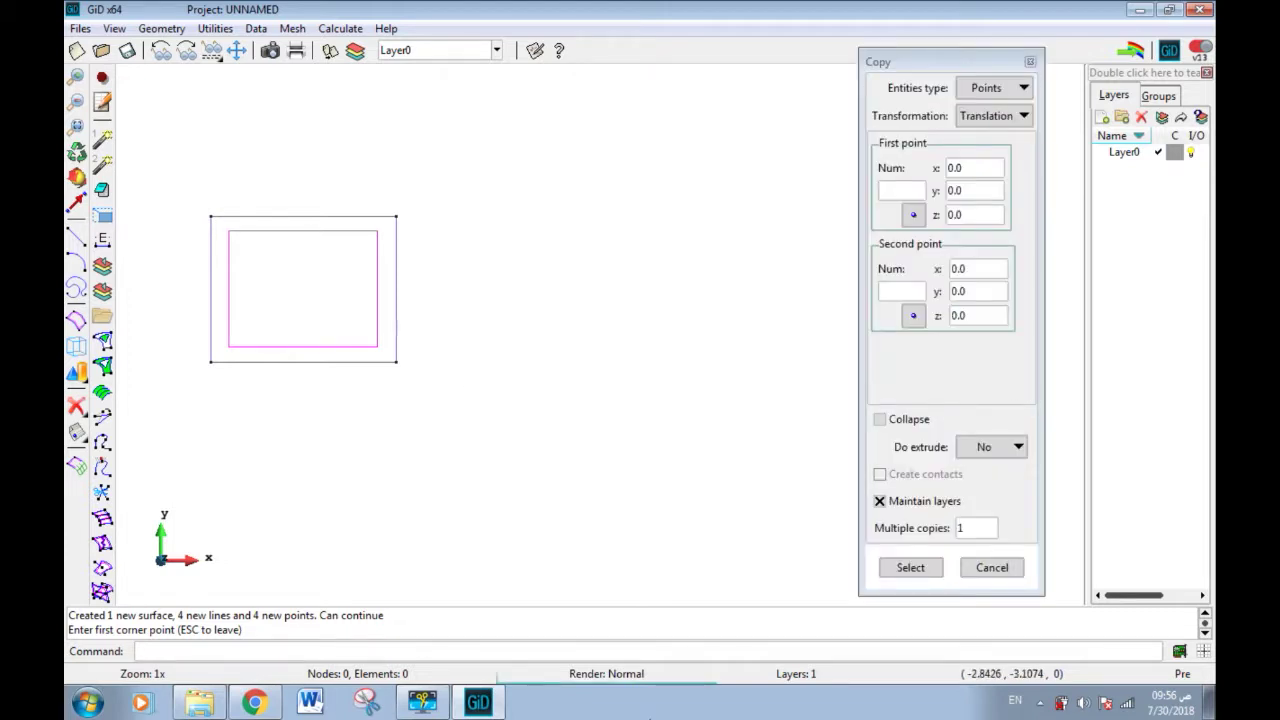
left_click(988, 267)
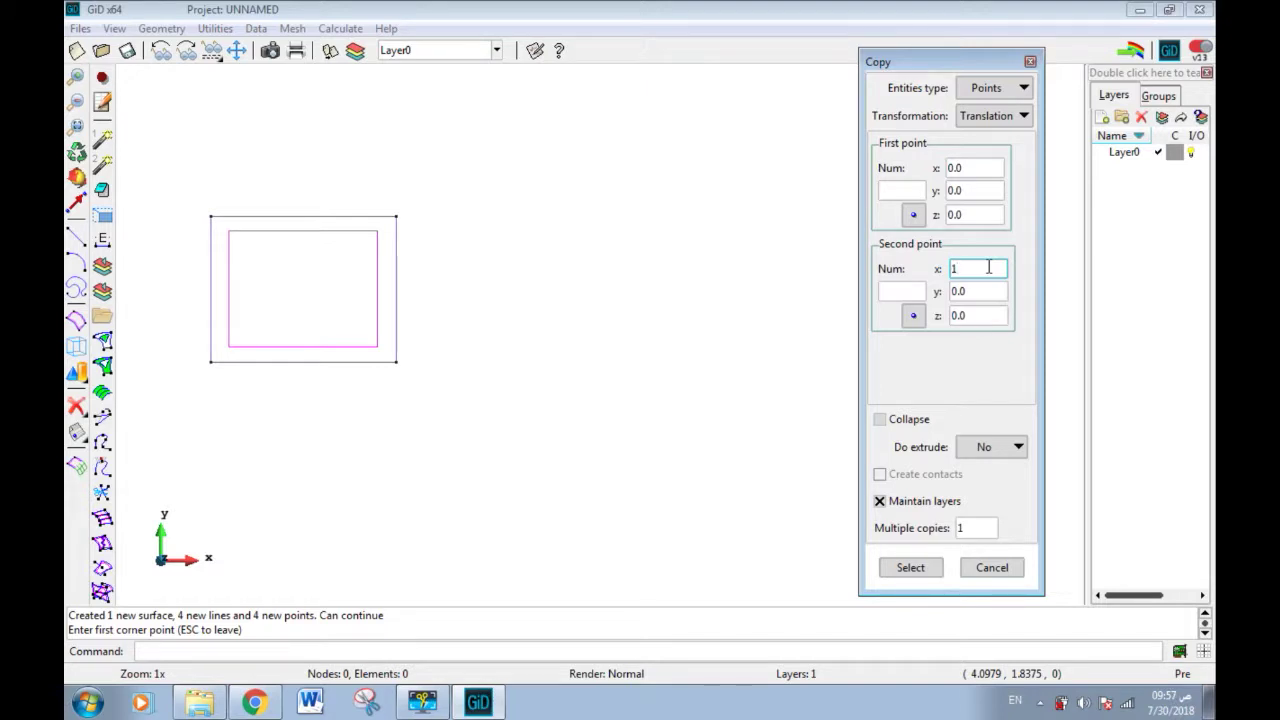
left_click(1001, 88)
left_click(1000, 137)
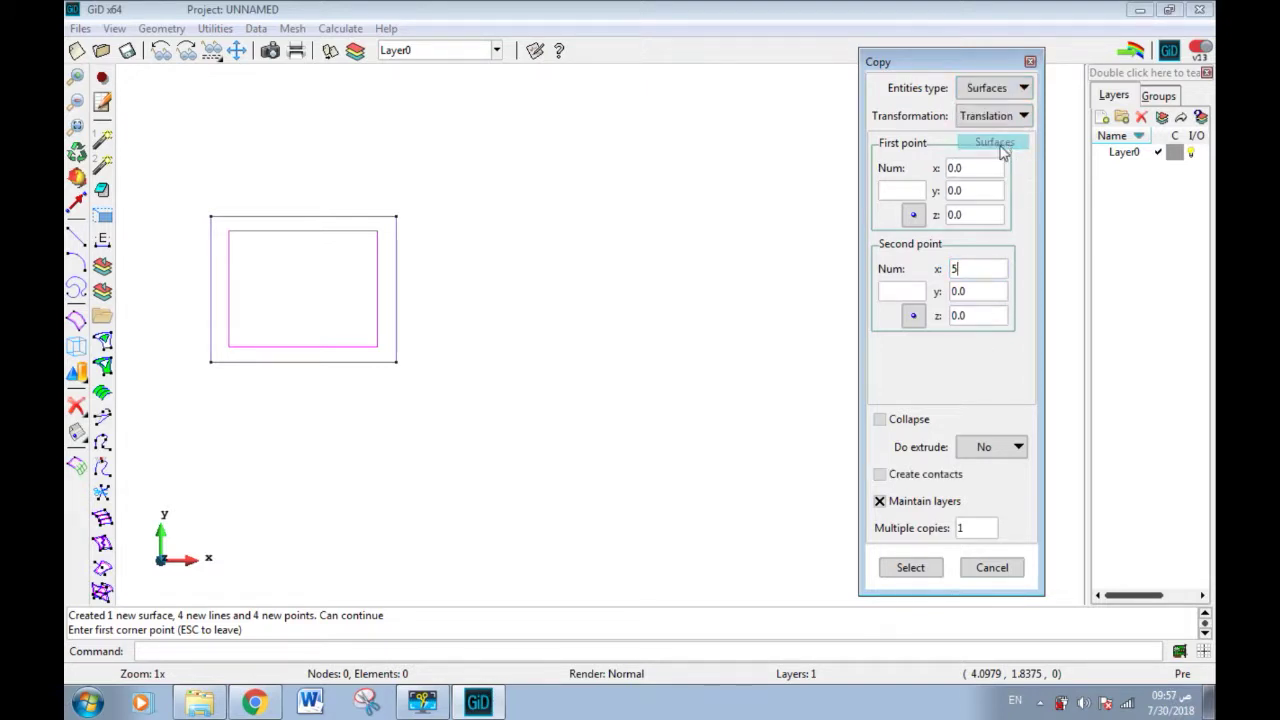
left_click(911, 567)
left_click(350, 293)
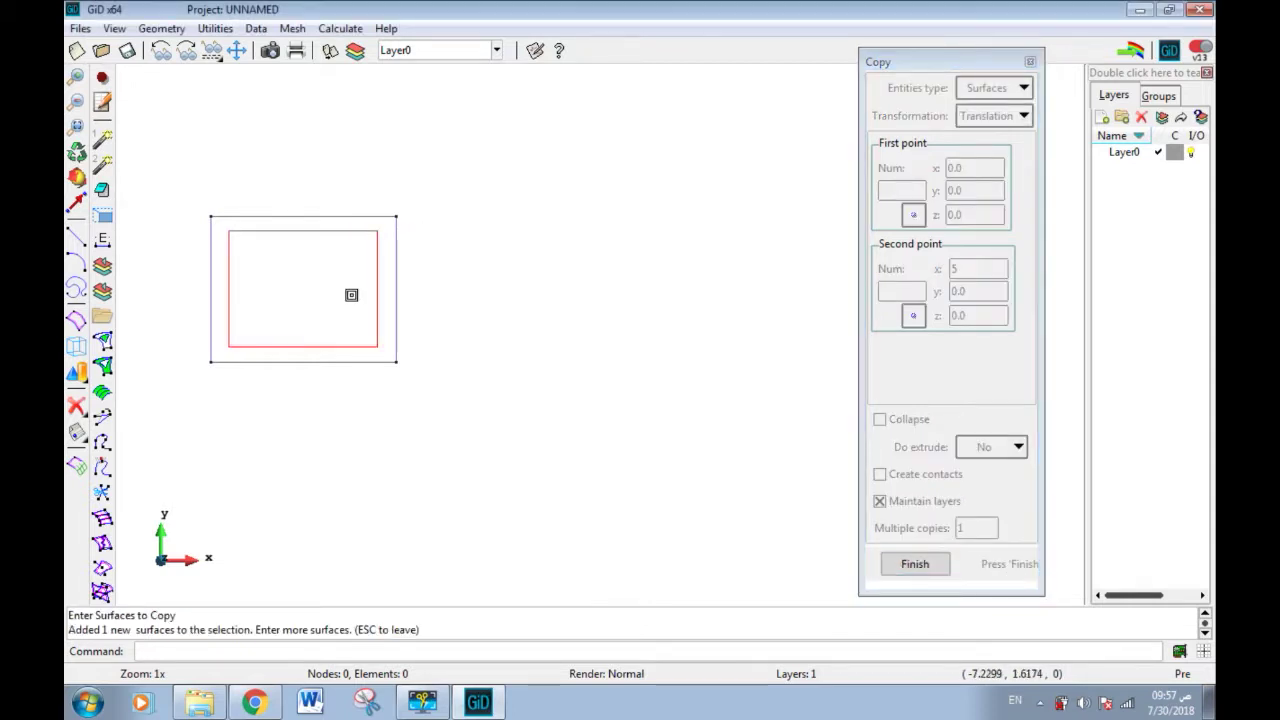
key("Escape")
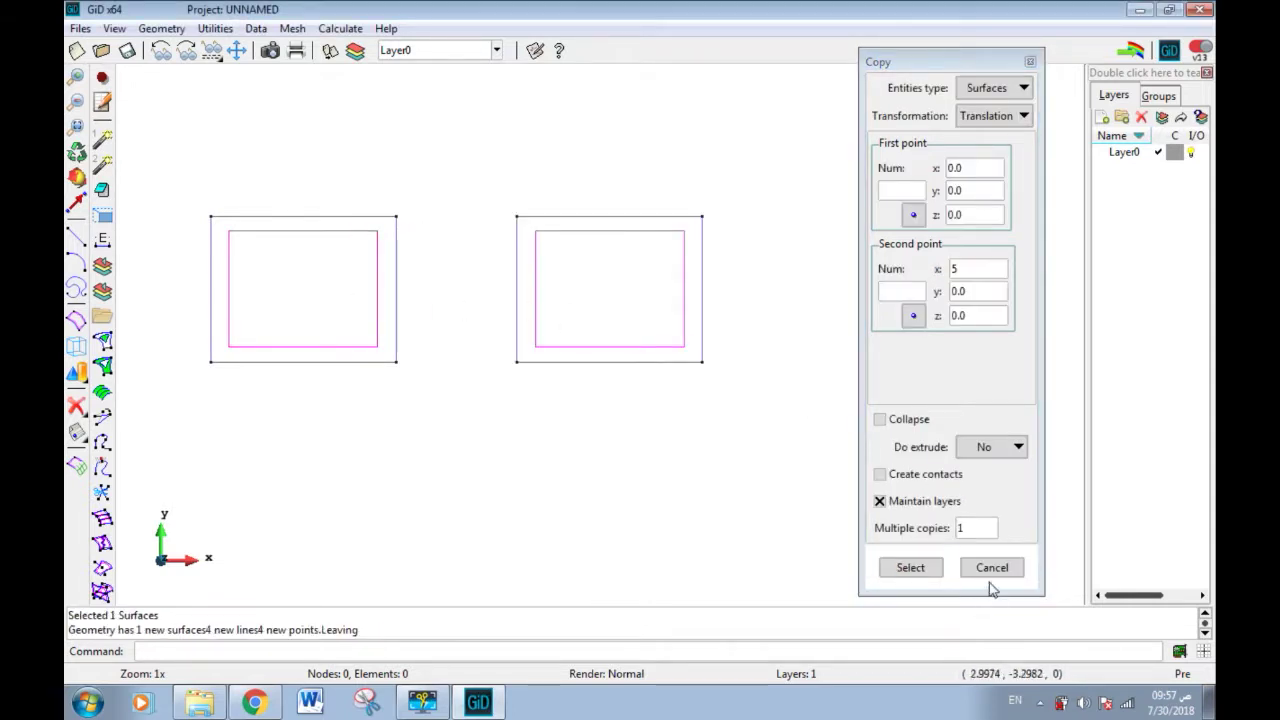
left_click(991, 569)
left_click(77, 127)
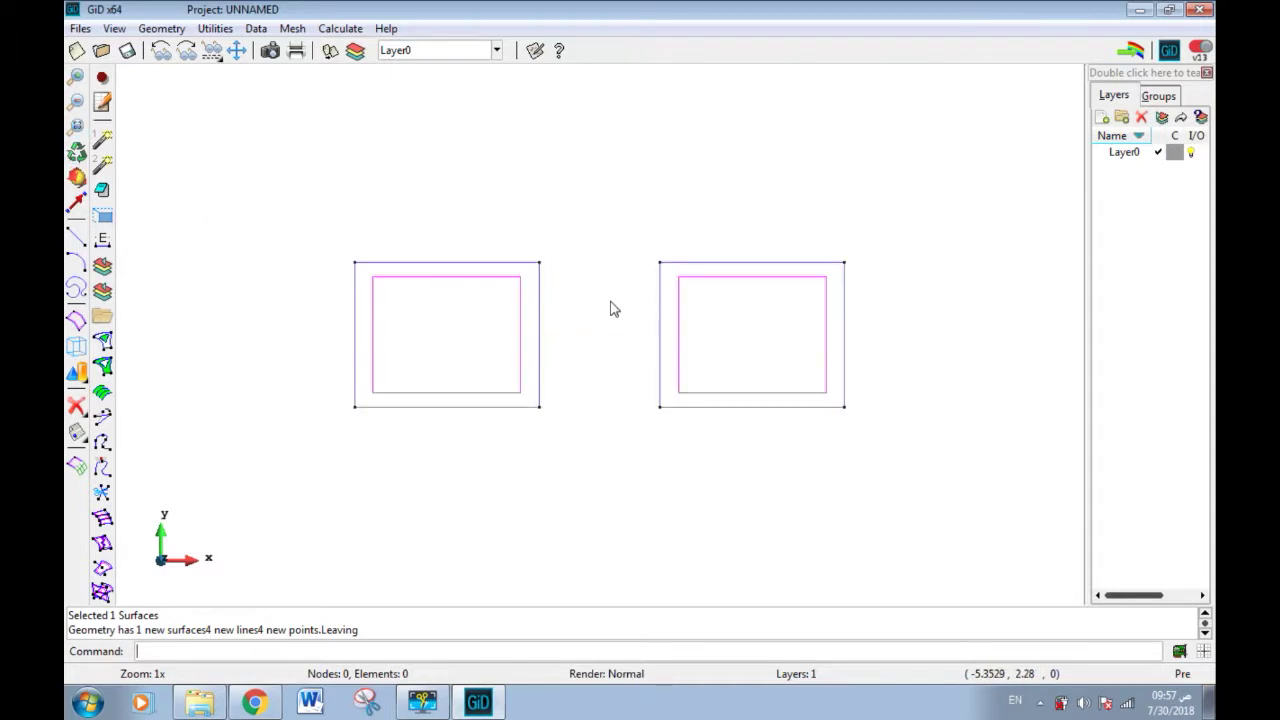
- Show the number labels of all points, lines and surfaces
right_click(222, 382)
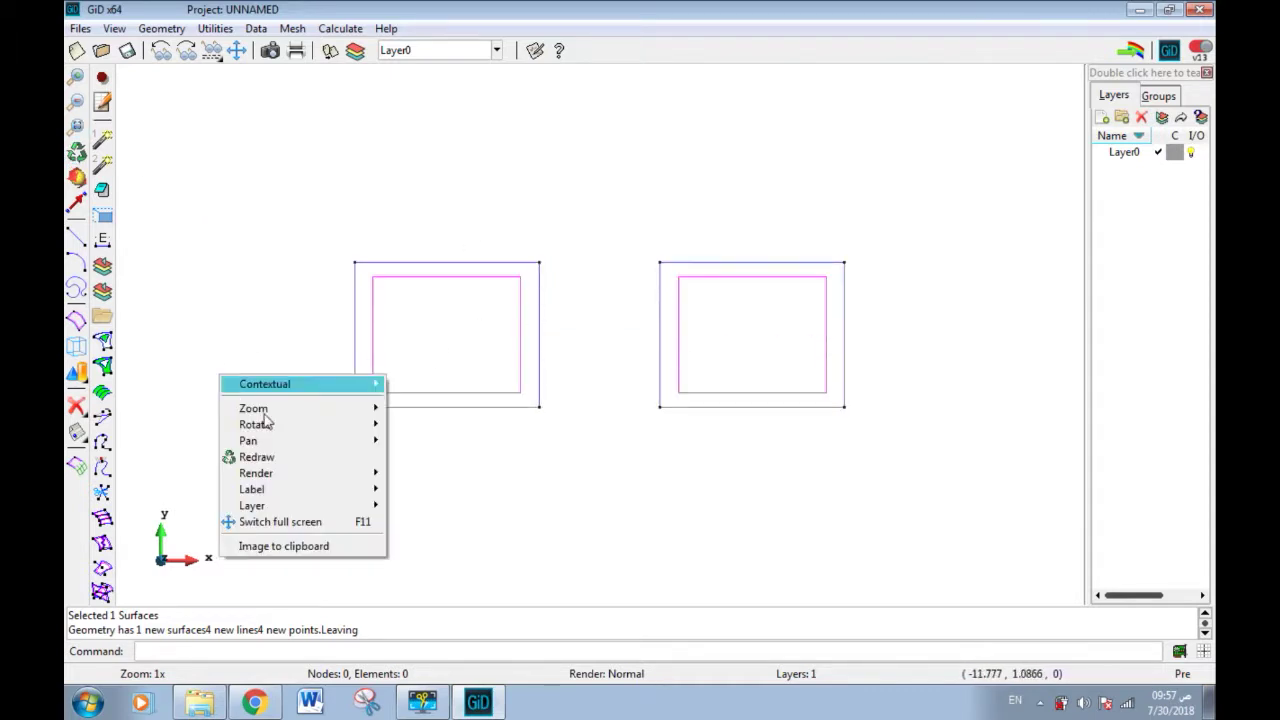
mouse_move(300, 489)
left_click(410, 489)
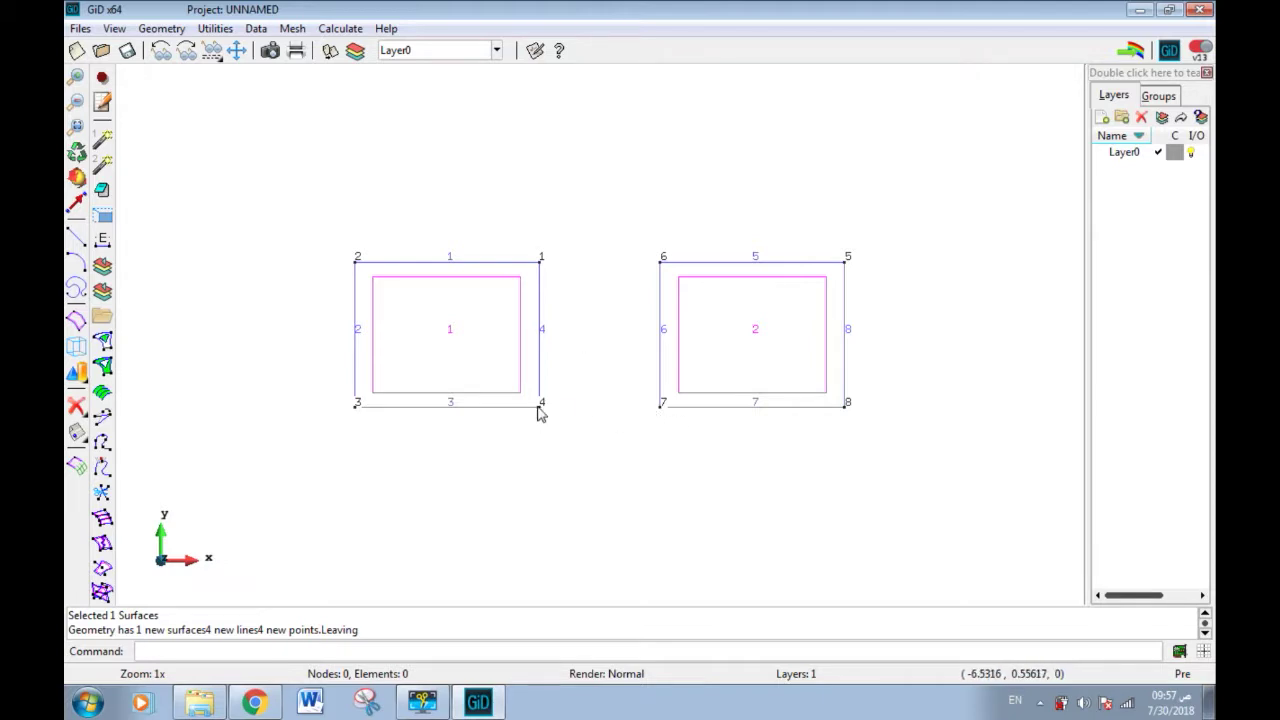
- Dimension the gap between point 4 and point 7, placing the dimension below the two surfaces
left_click(168, 30)
mouse_move(228, 32)
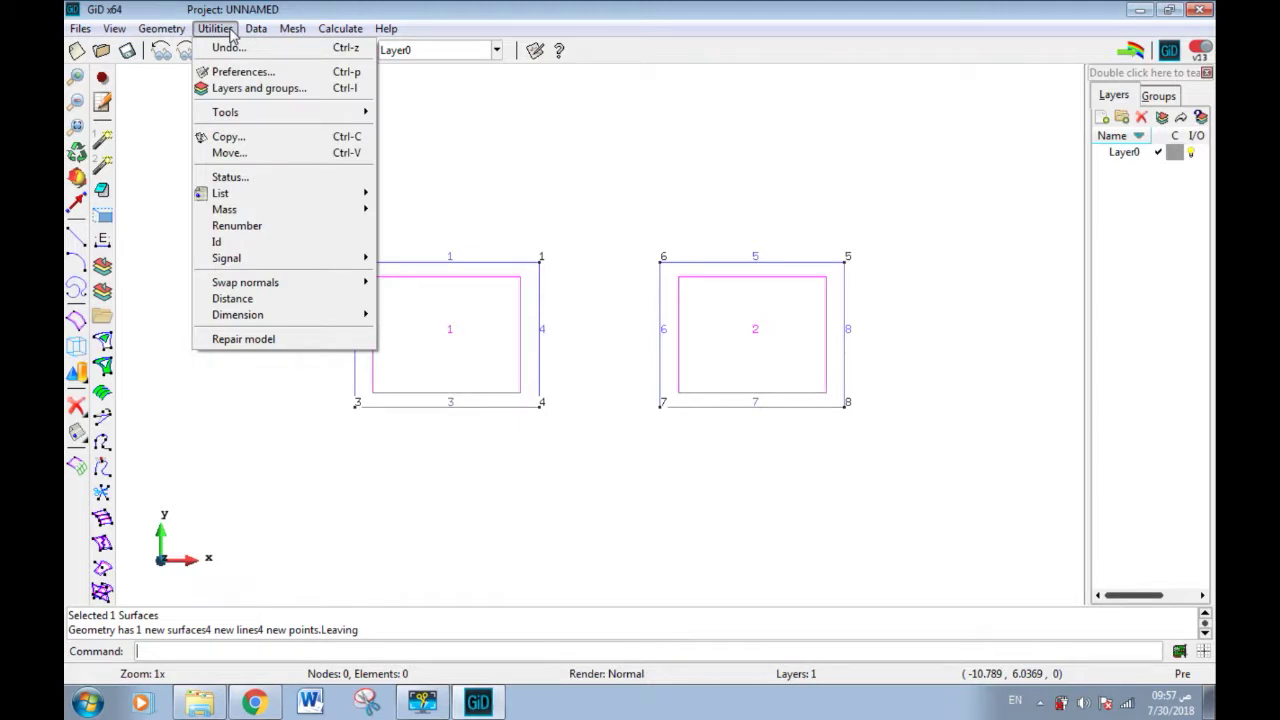
mouse_move(262, 318)
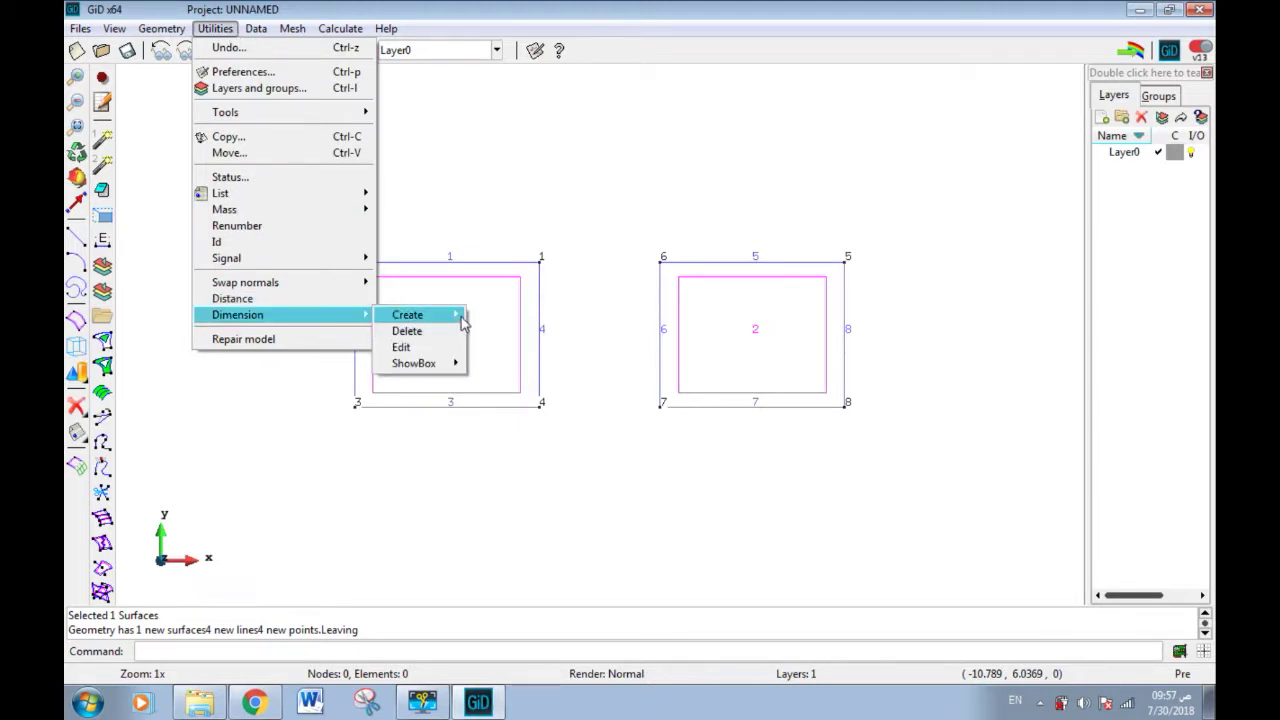
mouse_move(463, 320)
left_click(500, 331)
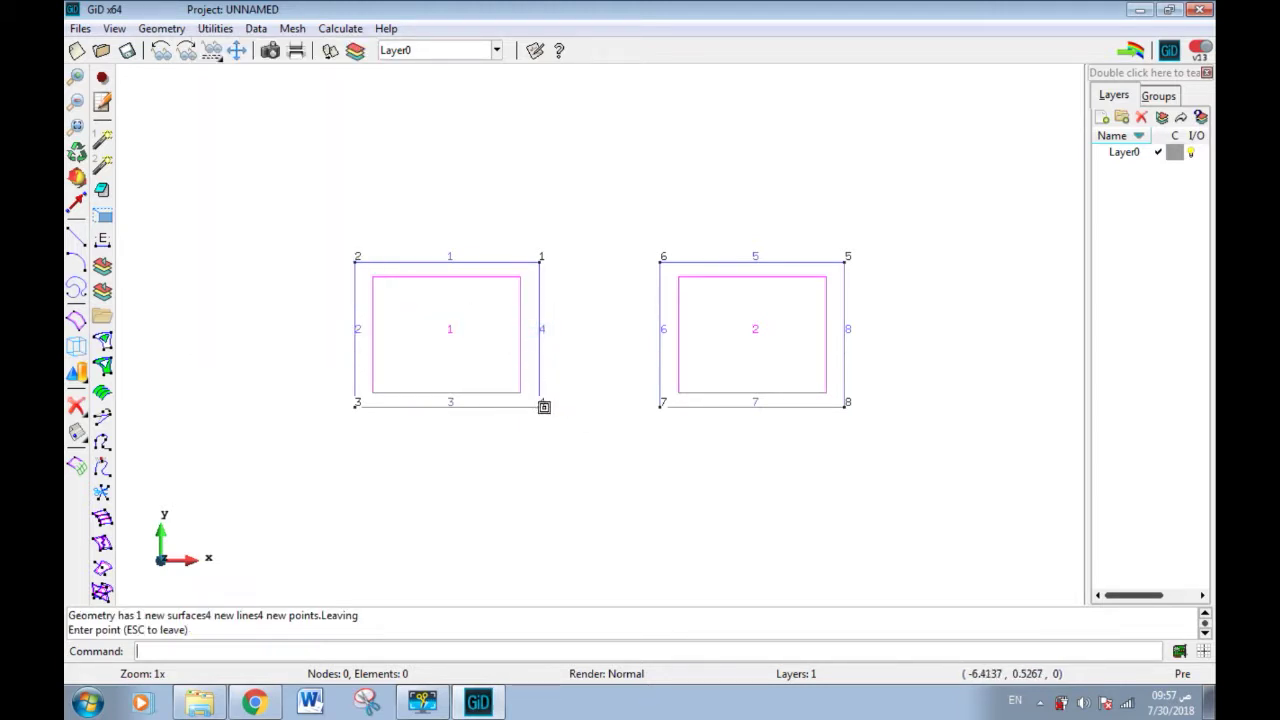
left_click(539, 405)
left_click(661, 404)
left_click(657, 464)
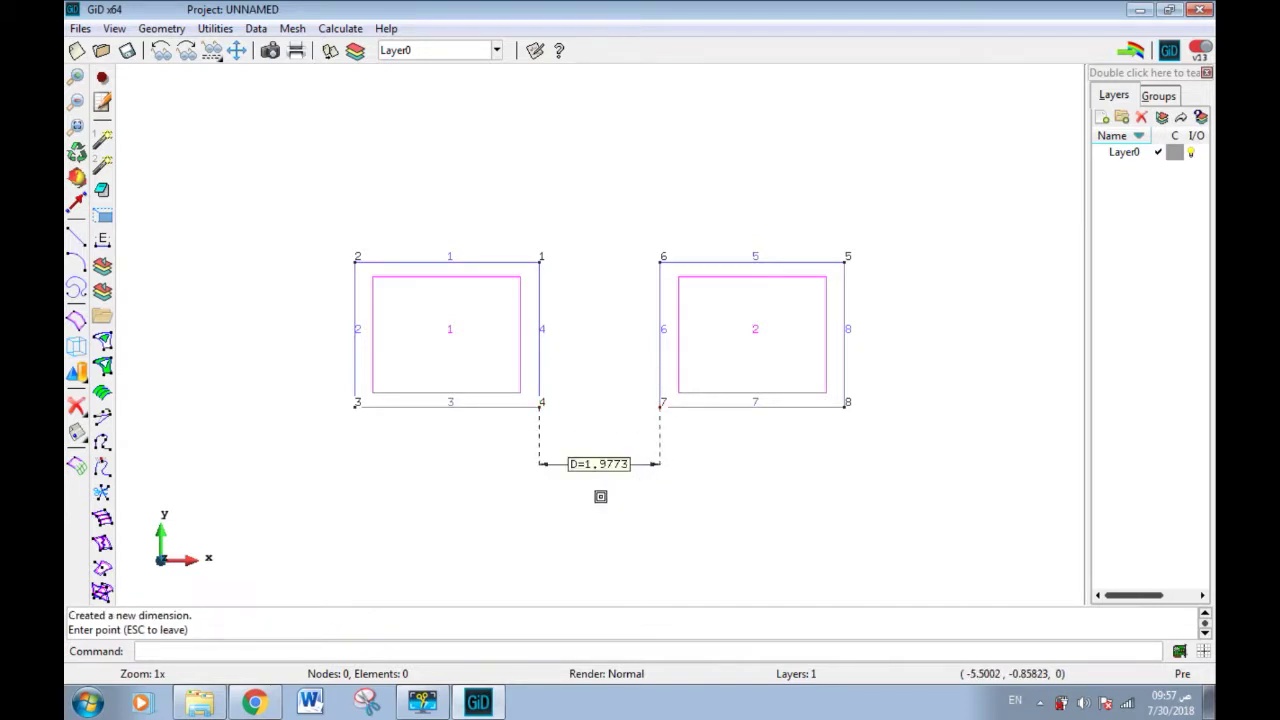
- Move surface 1 by a translation of 1.9773 in x with Collapse enabled
left_click(228, 31)
left_click(265, 158)
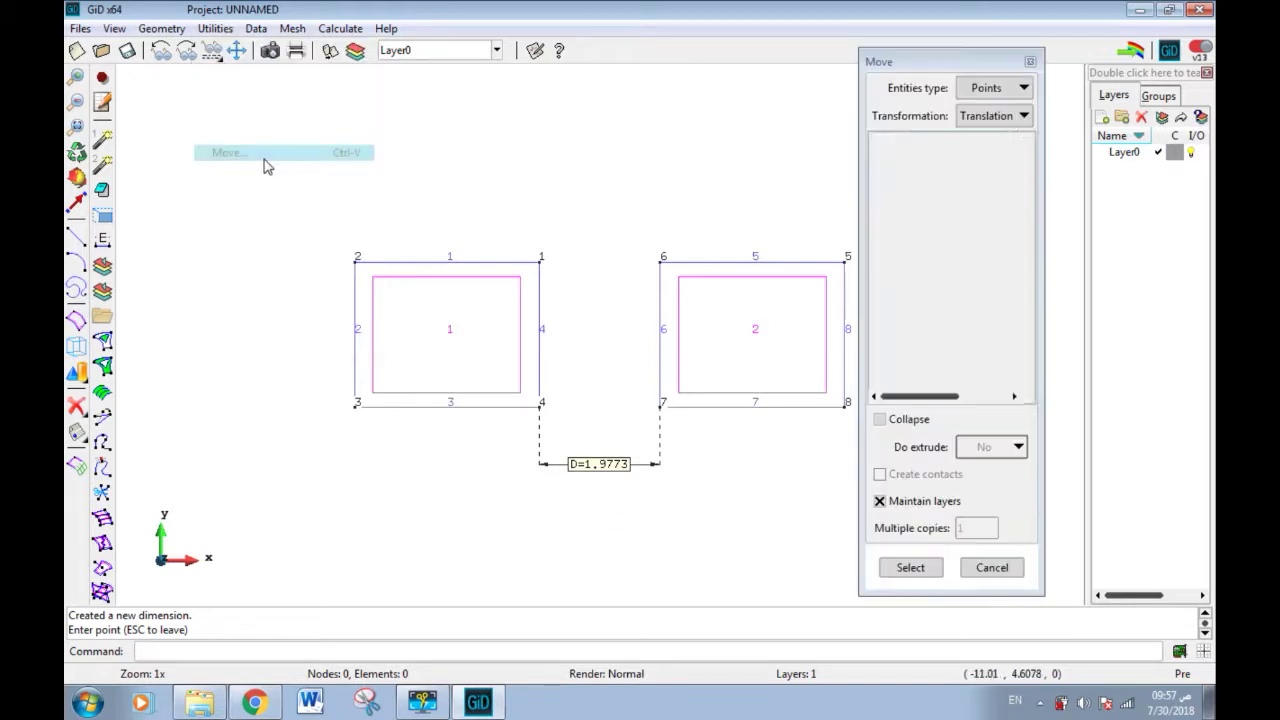
left_click(1009, 92)
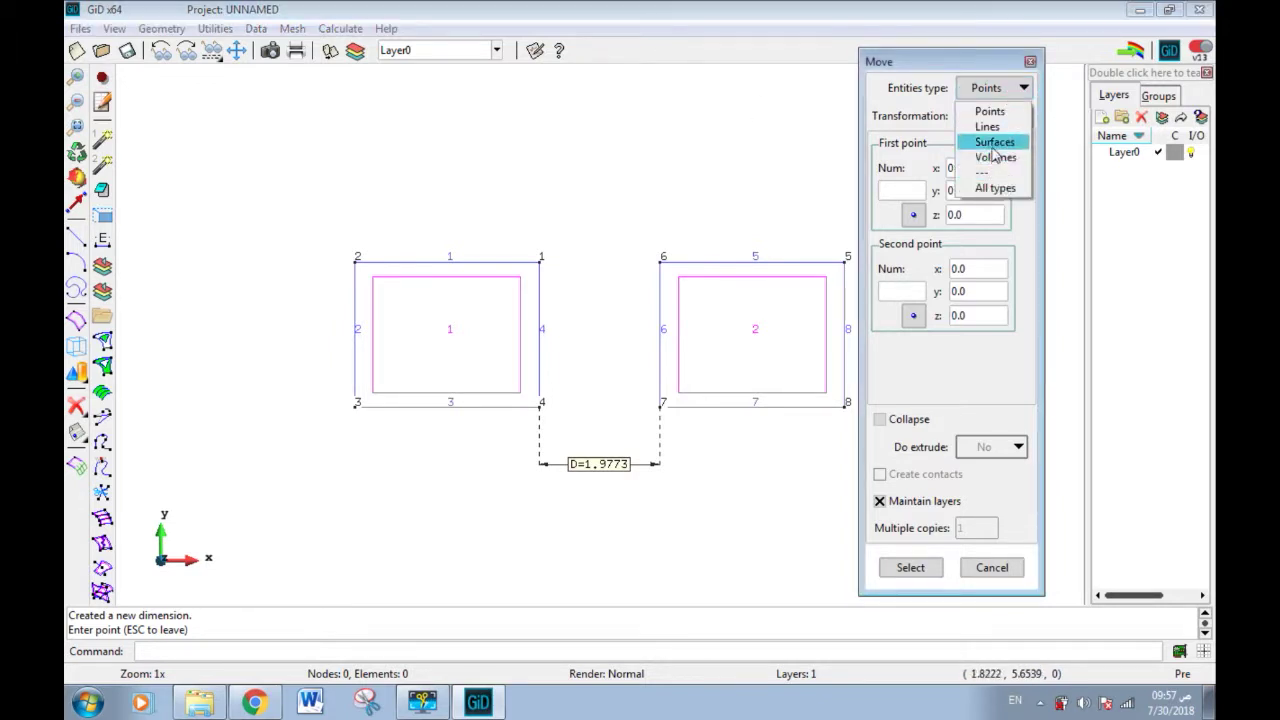
left_click(994, 142)
left_click(1005, 269)
type("1.9773")
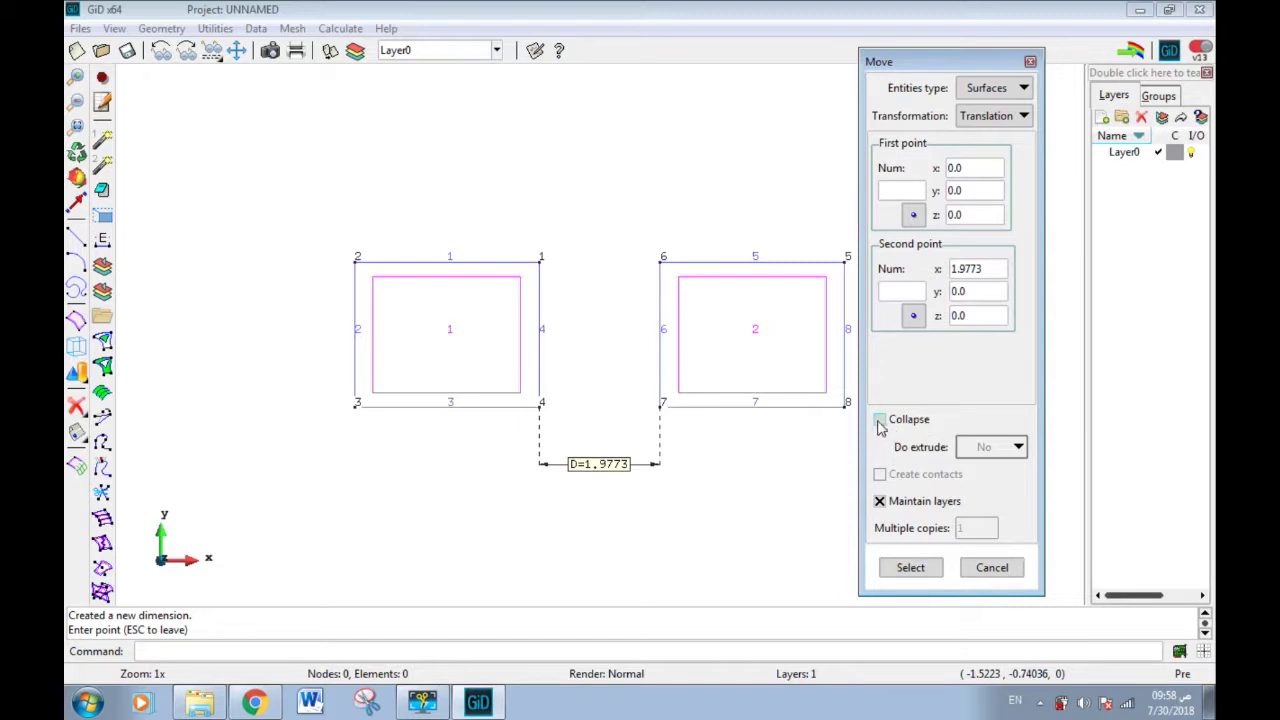
left_click(908, 566)
left_click(490, 348)
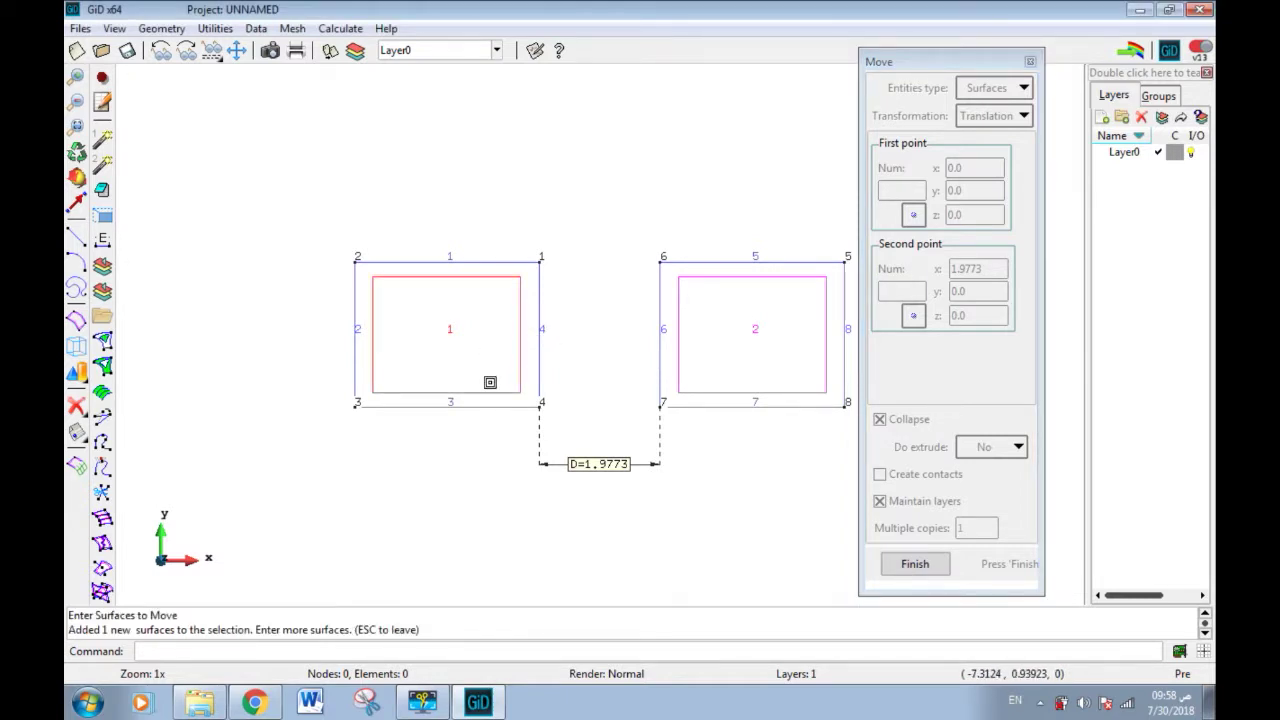
key("Escape")
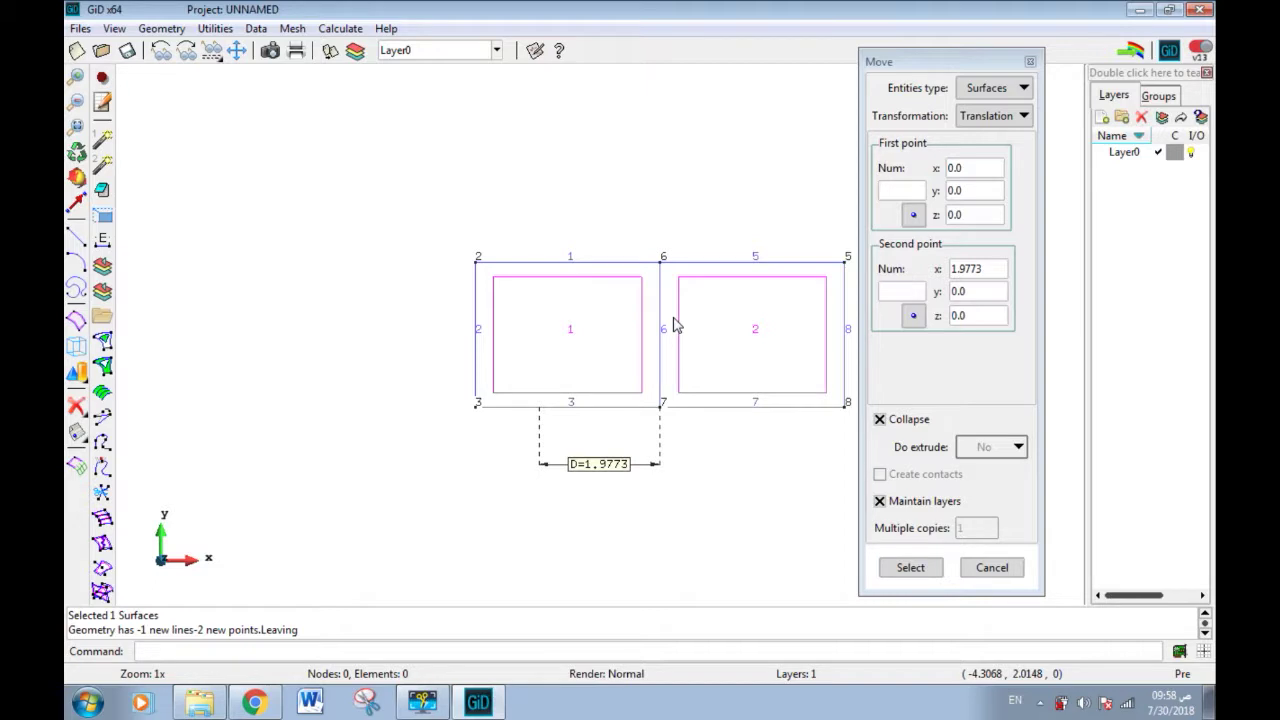
- Undo the surface move and show the labels of all entities again
key("ctrl+z")
right_click(250, 405)
mouse_move(390, 518)
left_click(464, 521)
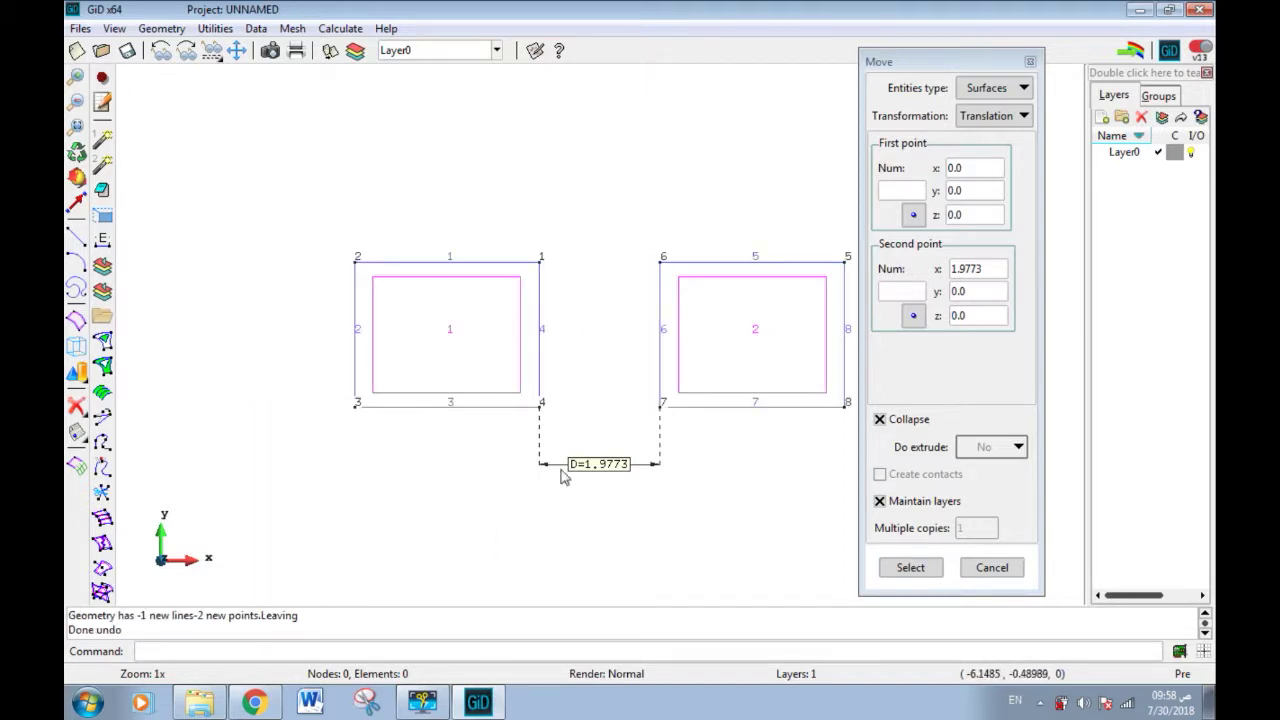
- Turn off Collapse and move surface 1 by a translation of 1.9773 in x
left_click(880, 420)
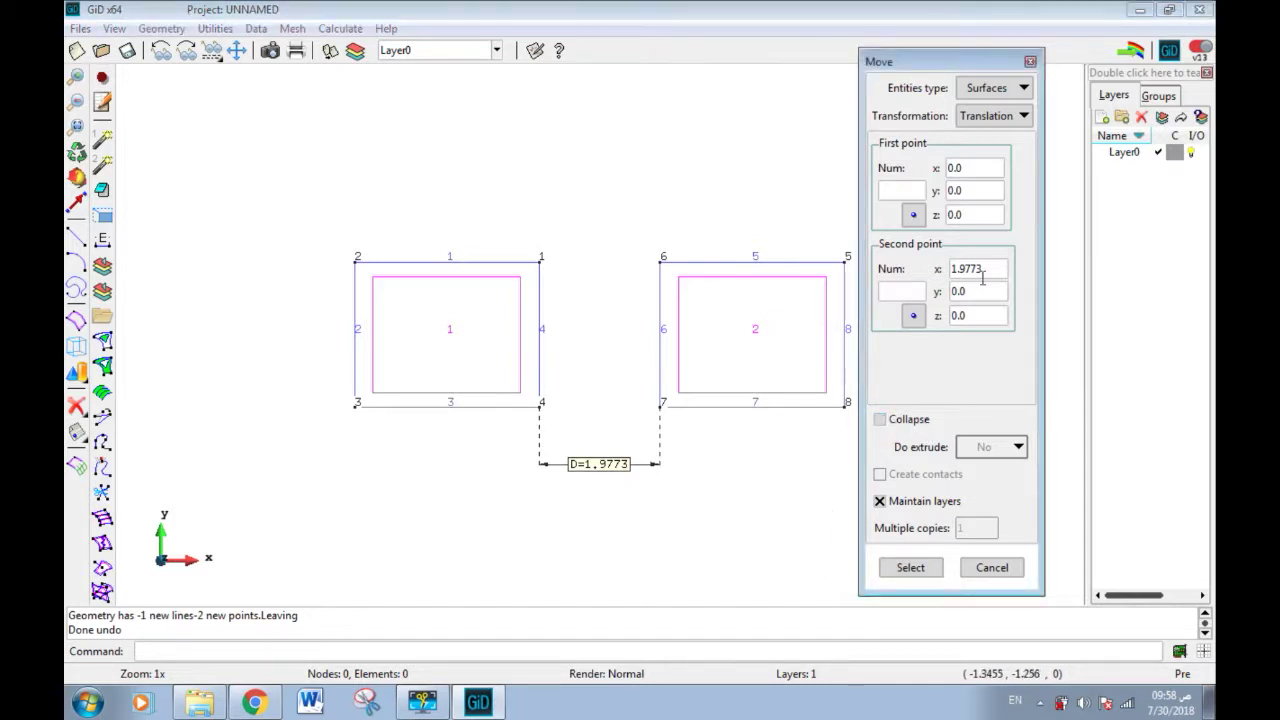
left_click(910, 567)
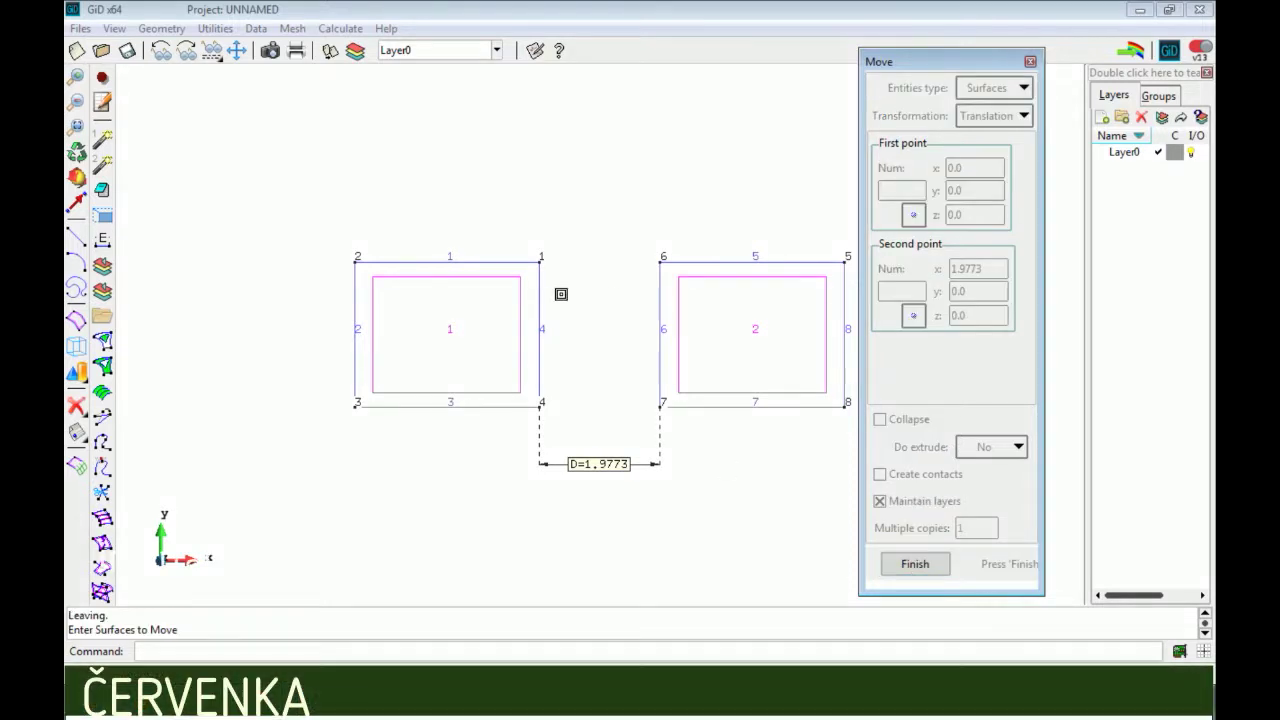
left_click(491, 358)
key("Escape")
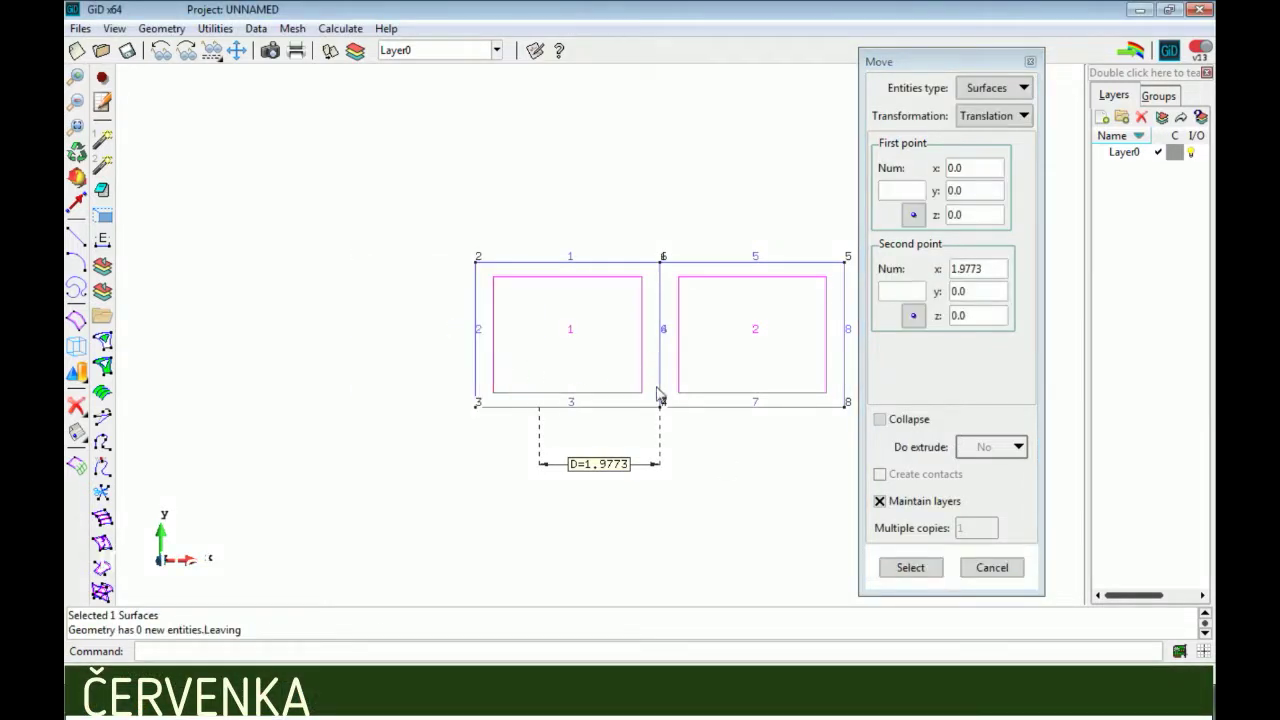
- Examine the border between the two surfaces for overlapping points and lines by selecting the lines there, closing the Move dialog
scroll(668, 398, "up", 6)
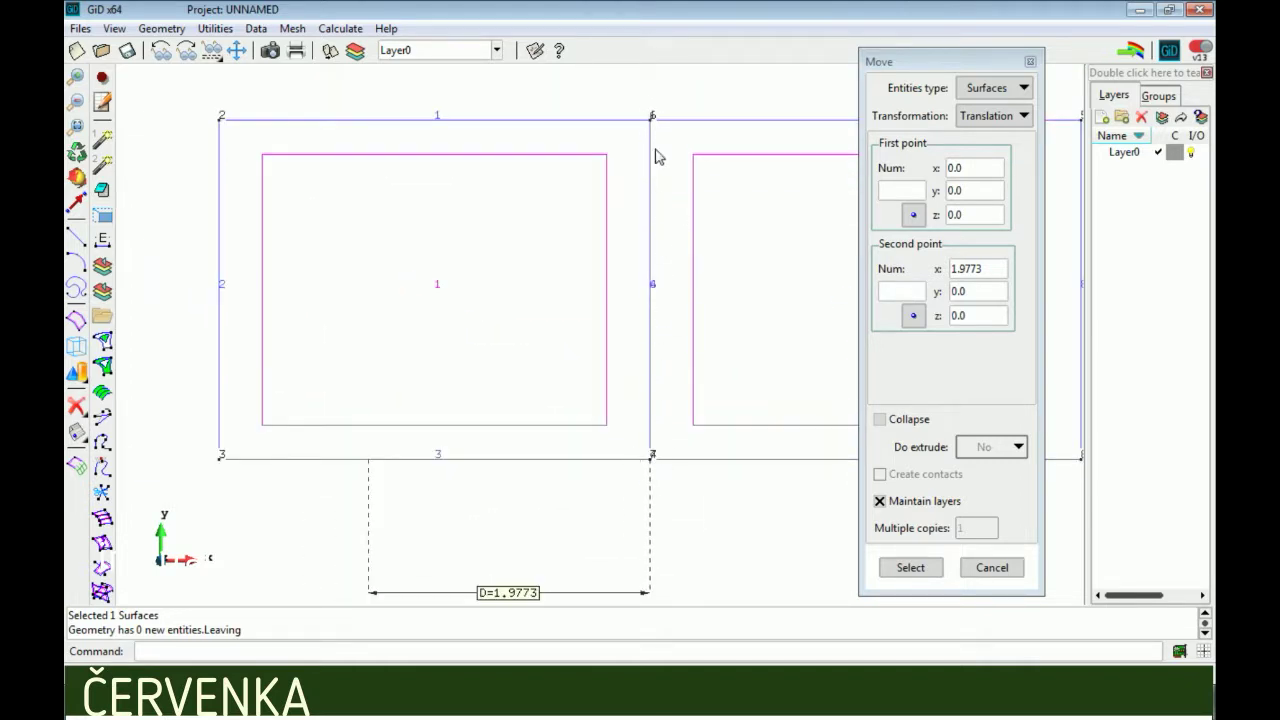
scroll(591, 326, "up", 2)
scroll(584, 340, "down", 6)
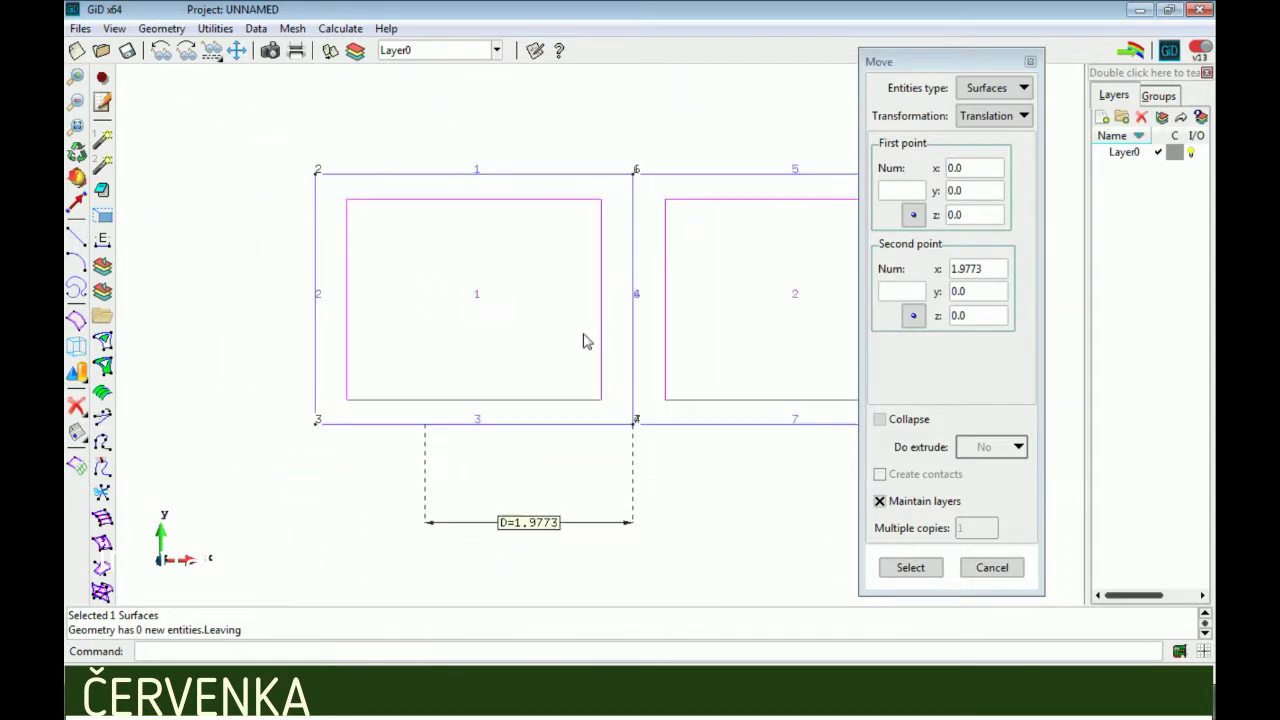
scroll(585, 342, "up", 1)
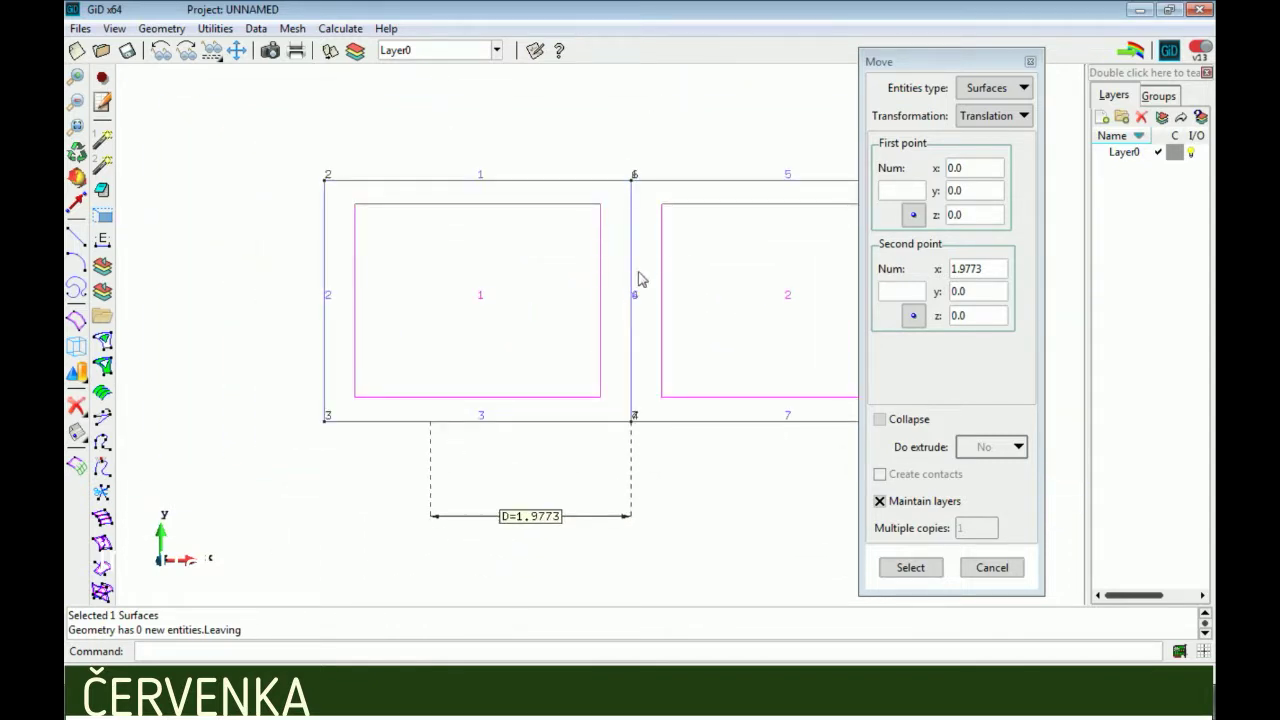
left_click(104, 442)
left_click(106, 458)
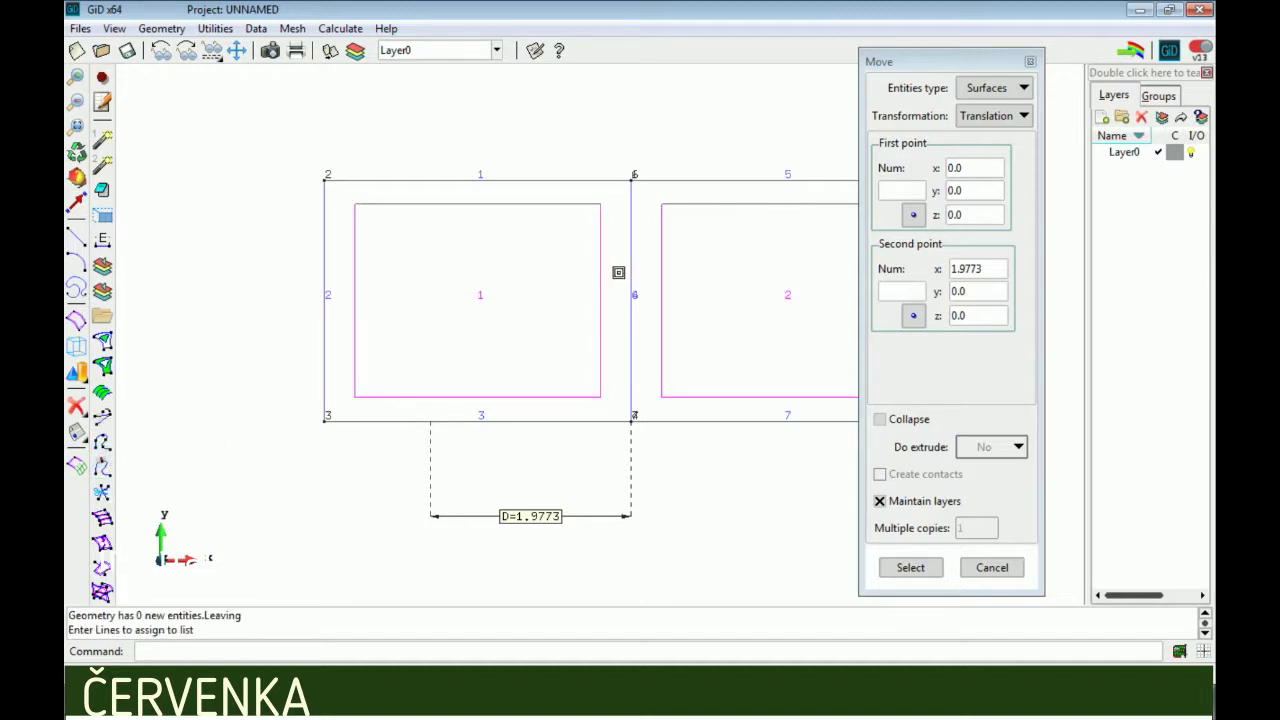
left_click(631, 290)
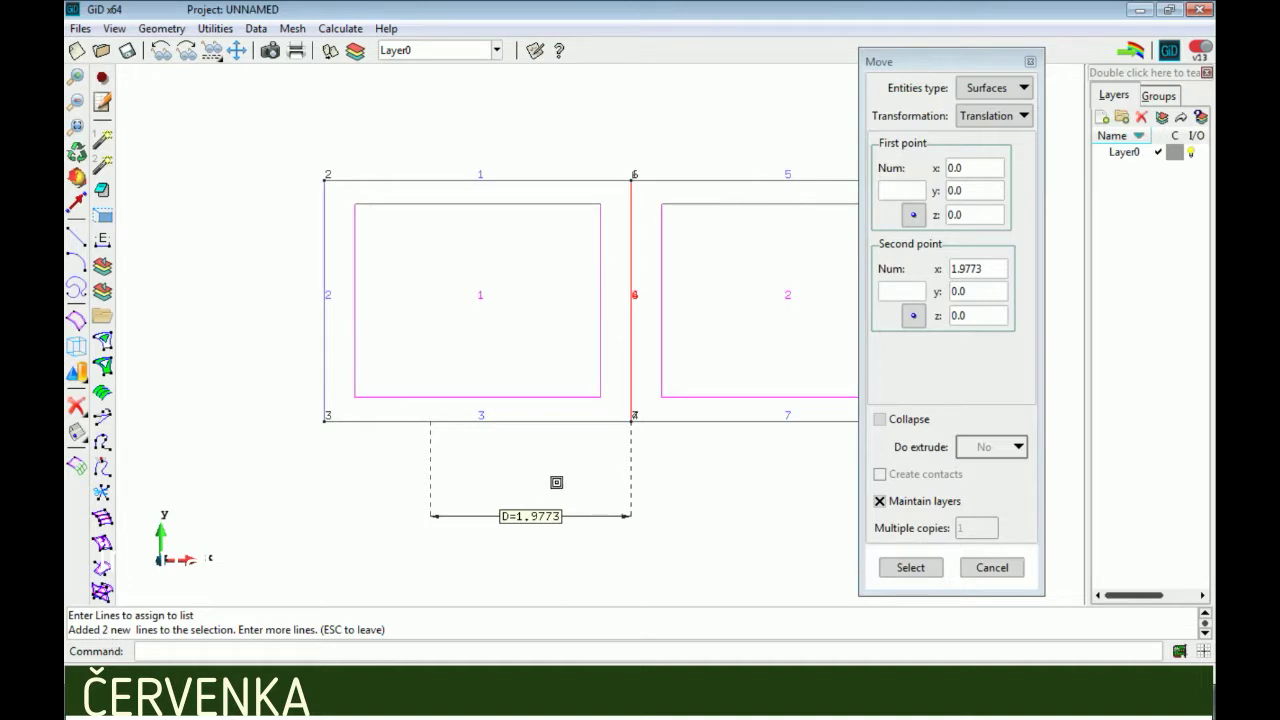
left_click(991, 568)
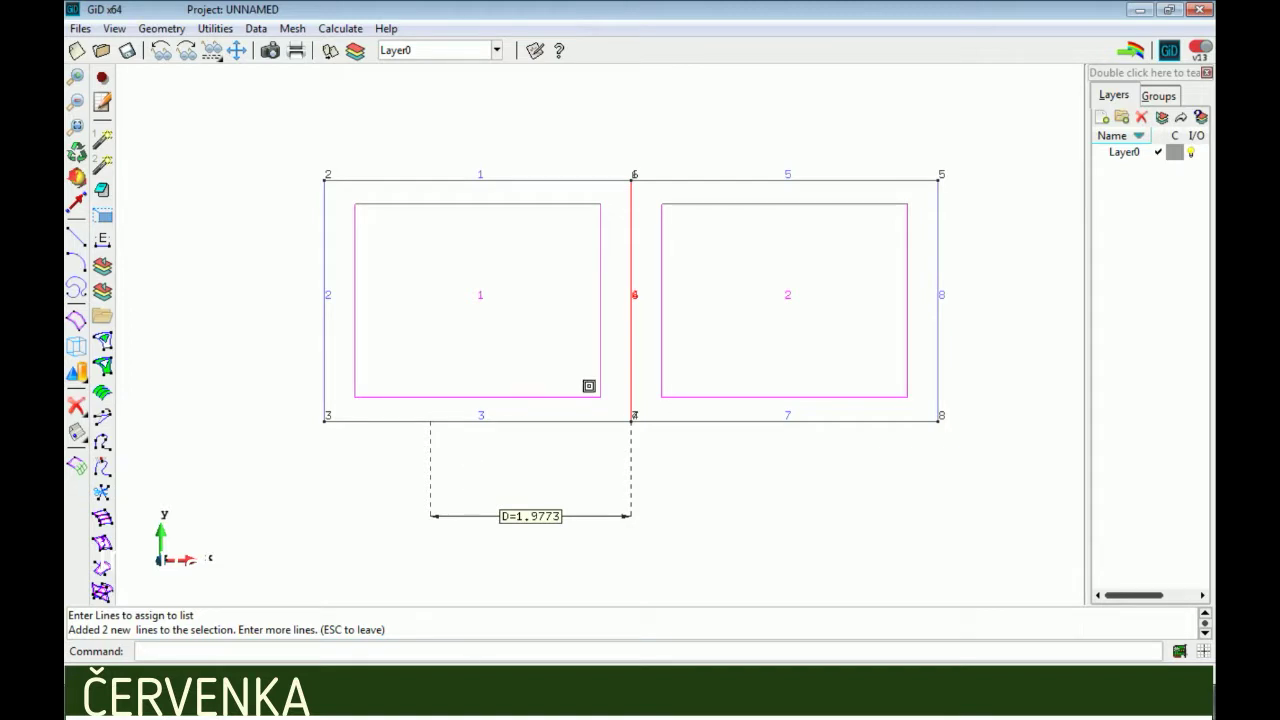
key("Escape")
scroll(672, 388, "up", 5)
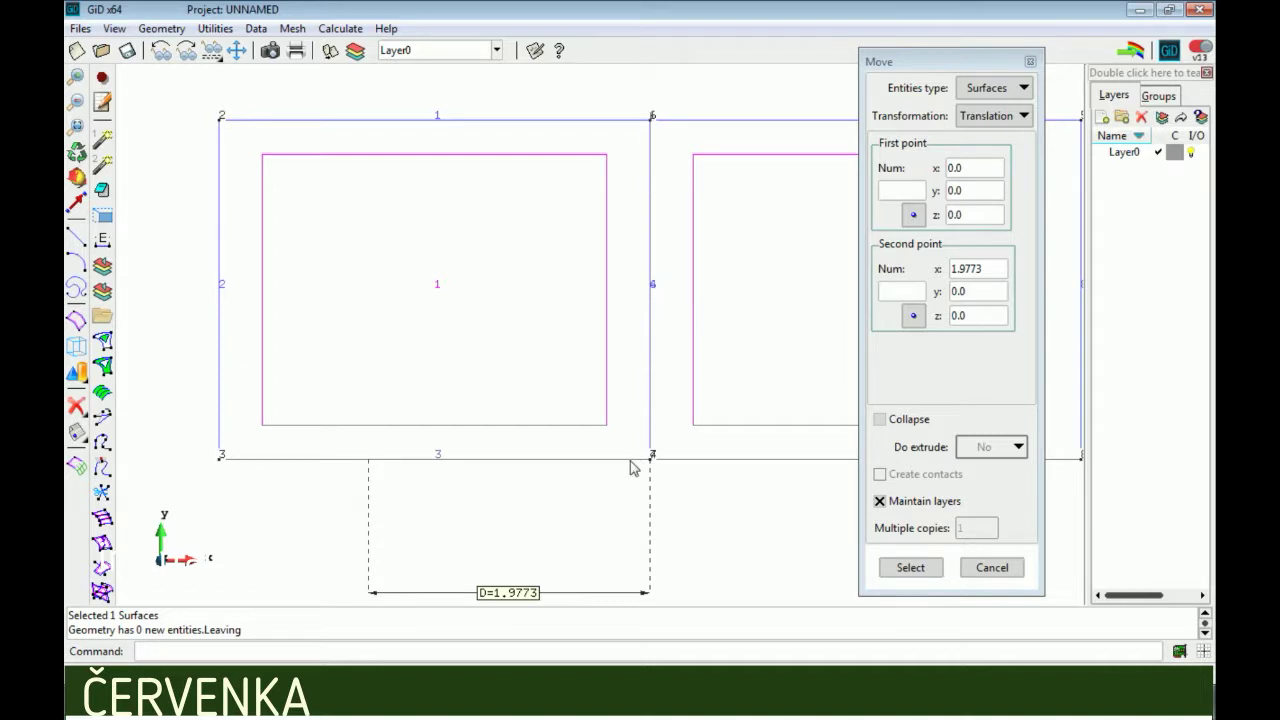
scroll(597, 330, "up", 2)
scroll(588, 338, "down", 6)
scroll(586, 340, "up", 2)
scroll(586, 343, "up", 1)
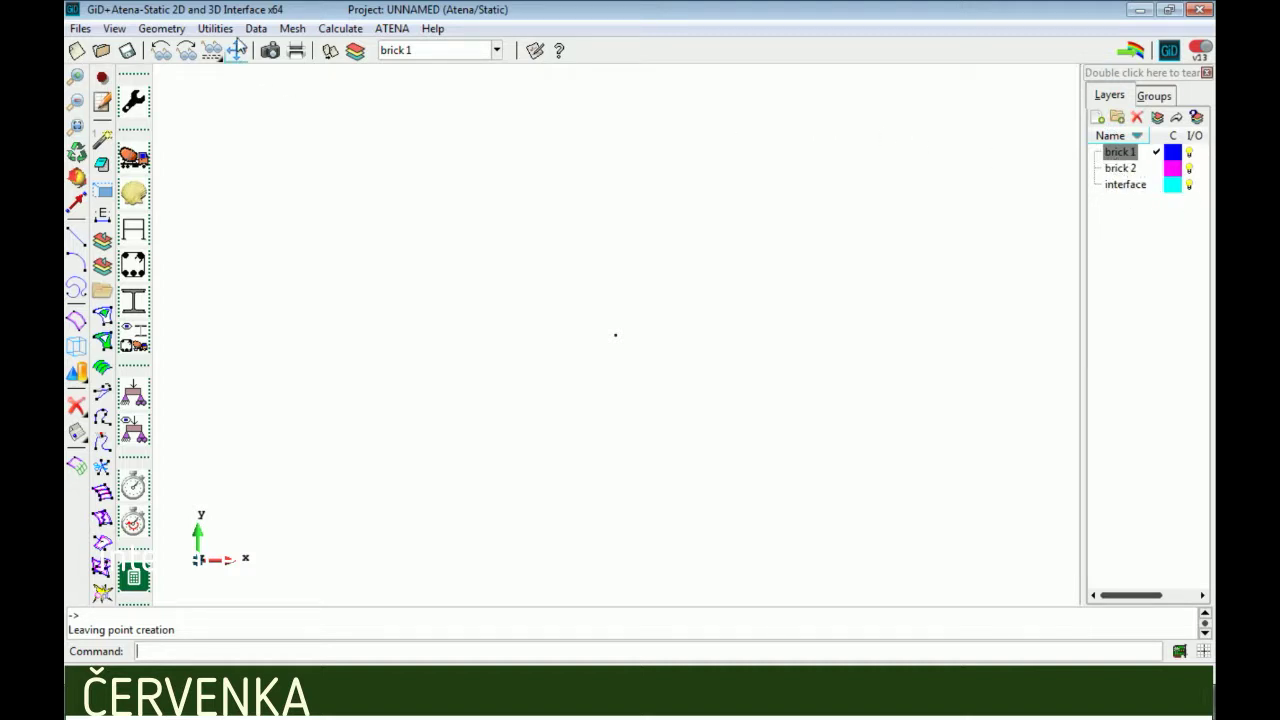
- Try to create a point at coordinates 0,0,0 in layer brick 1
left_click(161, 28)
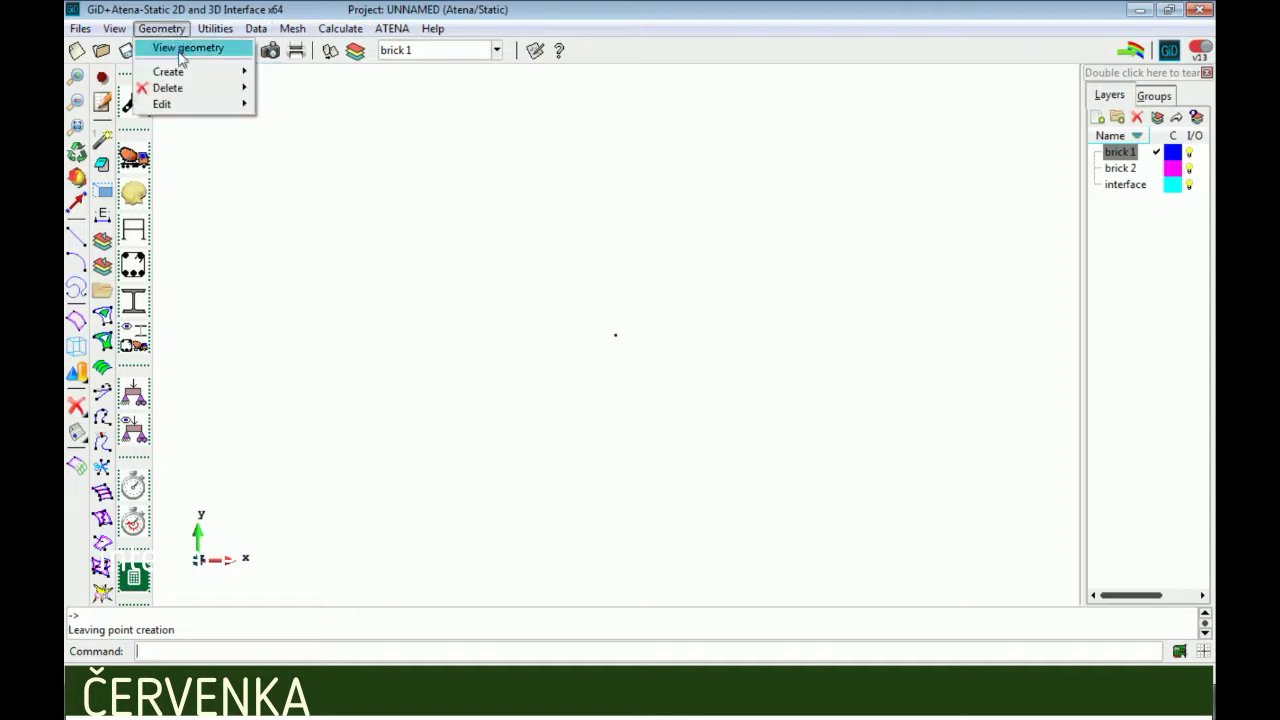
mouse_move(168, 71)
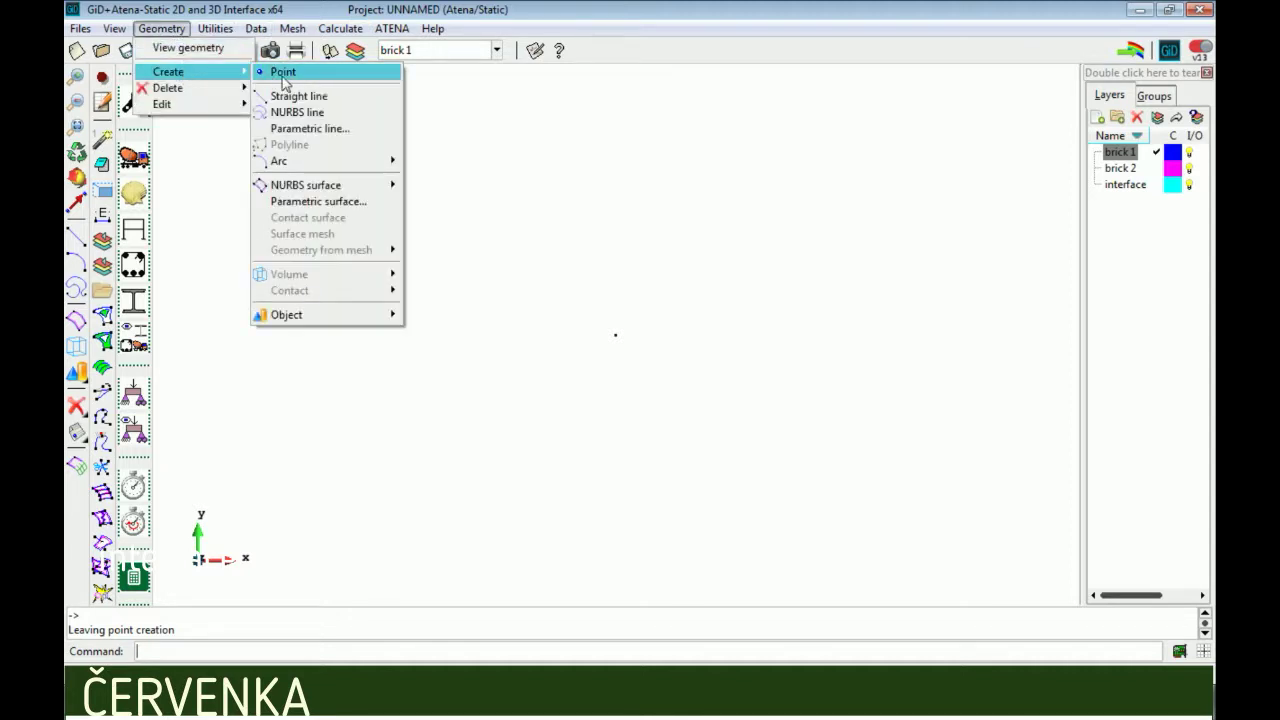
left_click(284, 74)
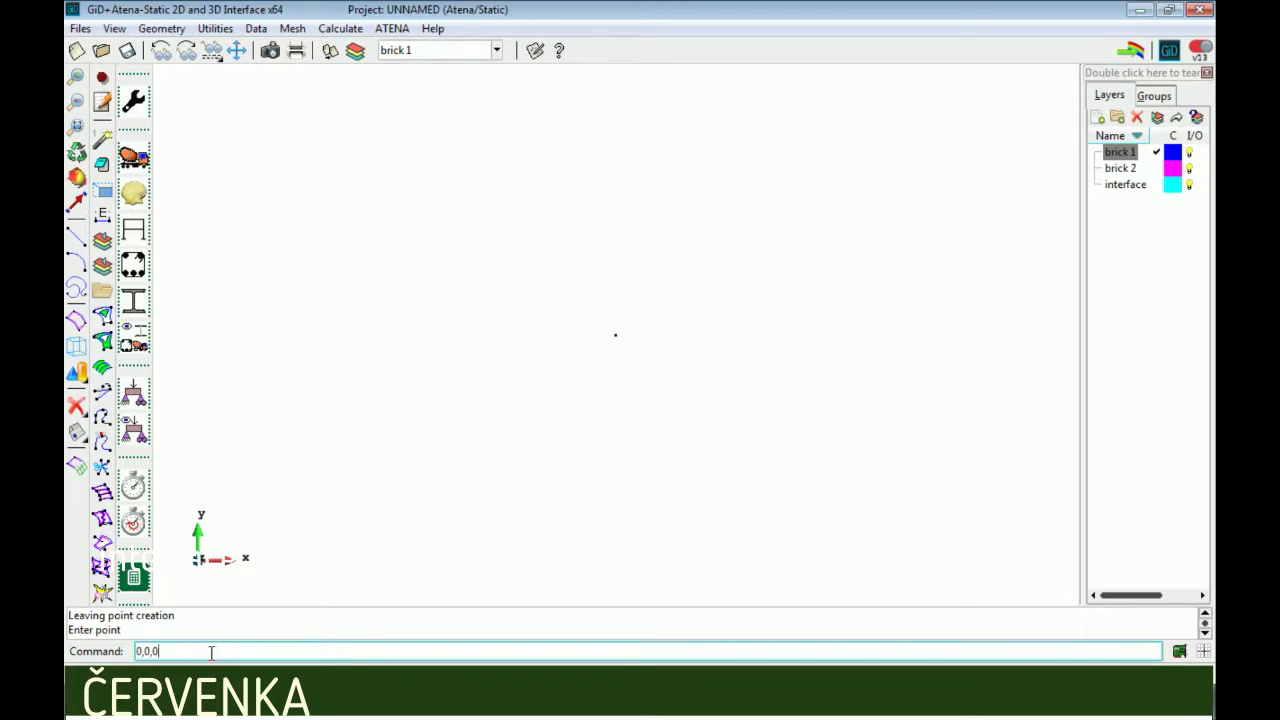
type("0,0,0")
key("Return")
key("Escape")
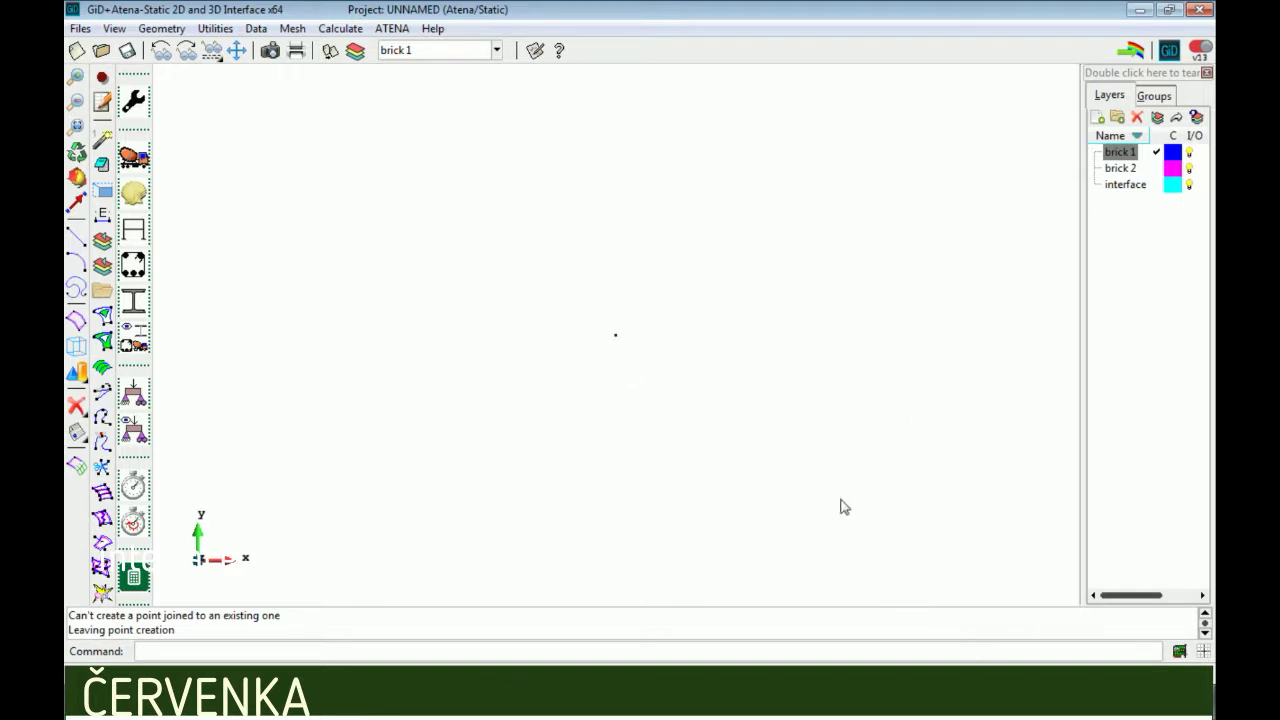
- Copy the origin point by a translation of 0.3 in x with Collapse enabled, extruding it into a line
key("ctrl+c")
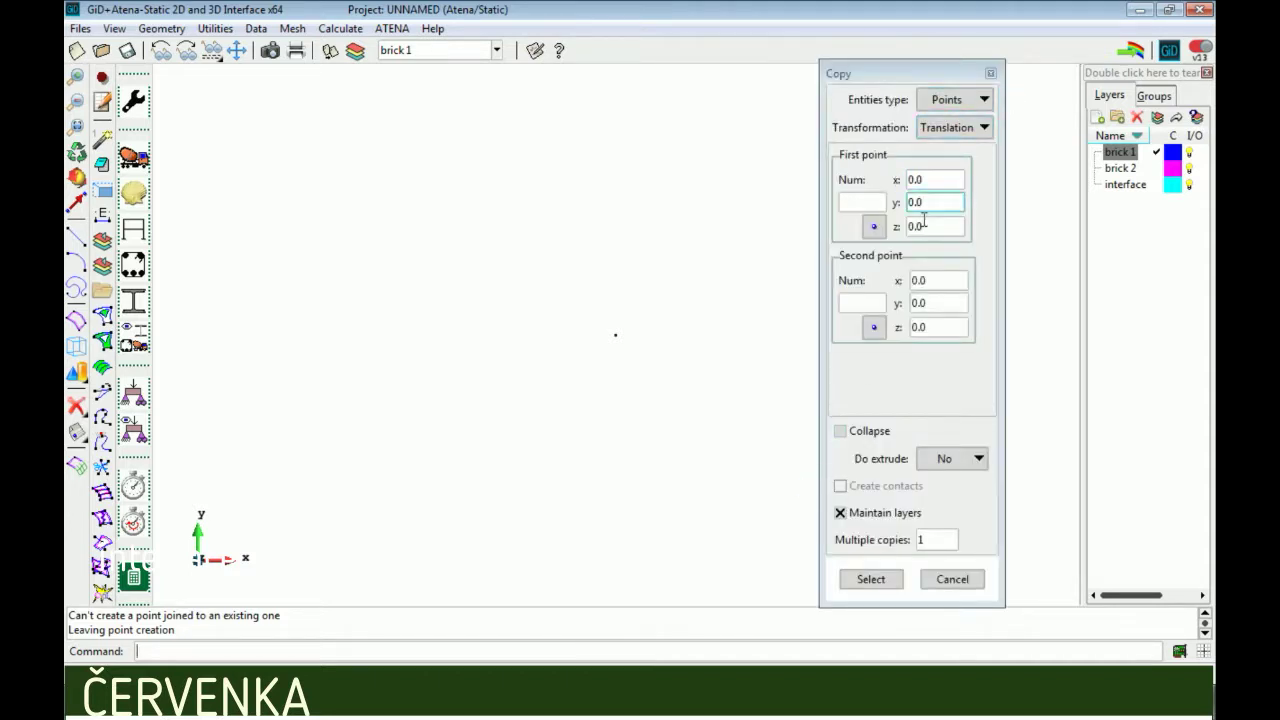
left_click(930, 276)
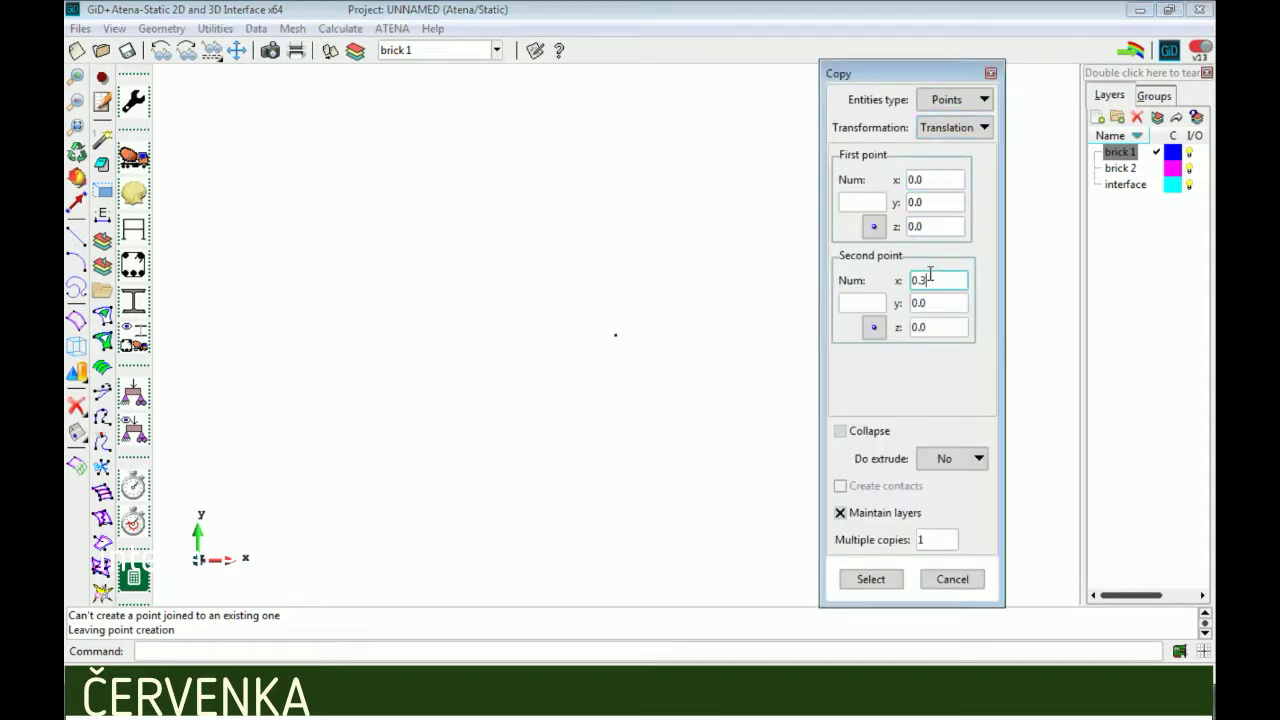
left_click(868, 432)
left_click(957, 459)
left_click(940, 497)
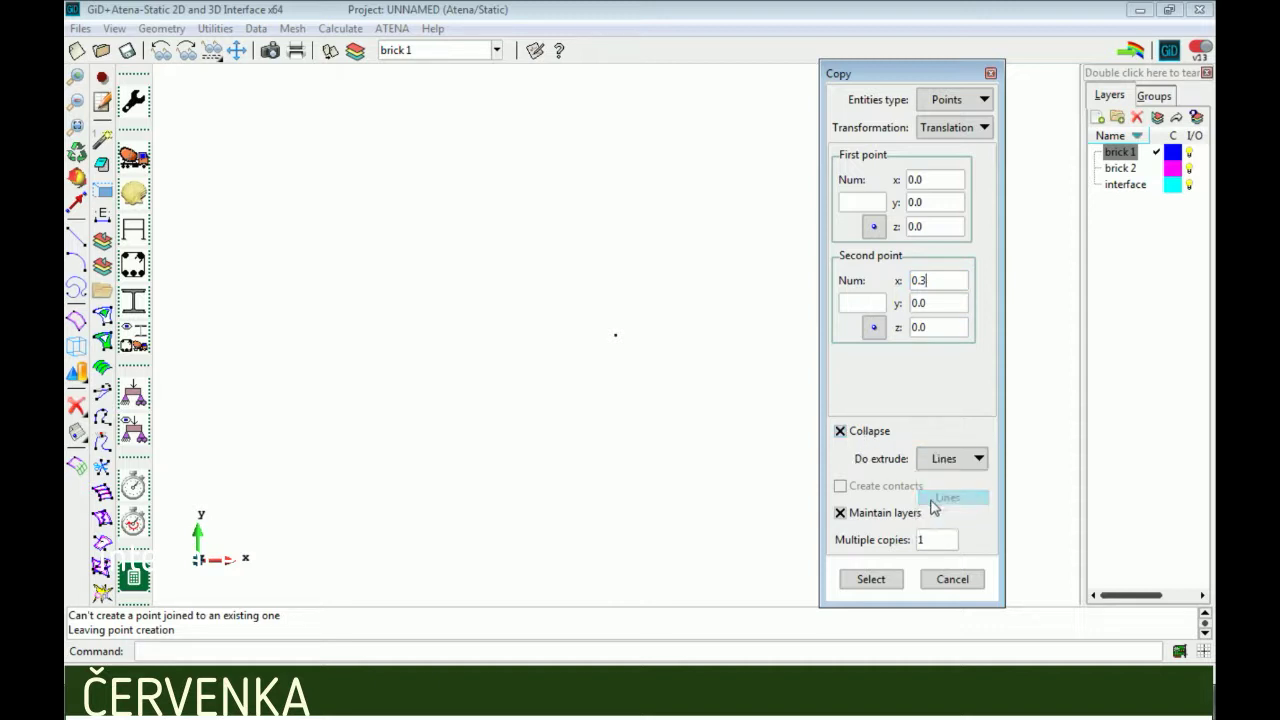
left_click(874, 579)
left_click(645, 326)
left_click(573, 388)
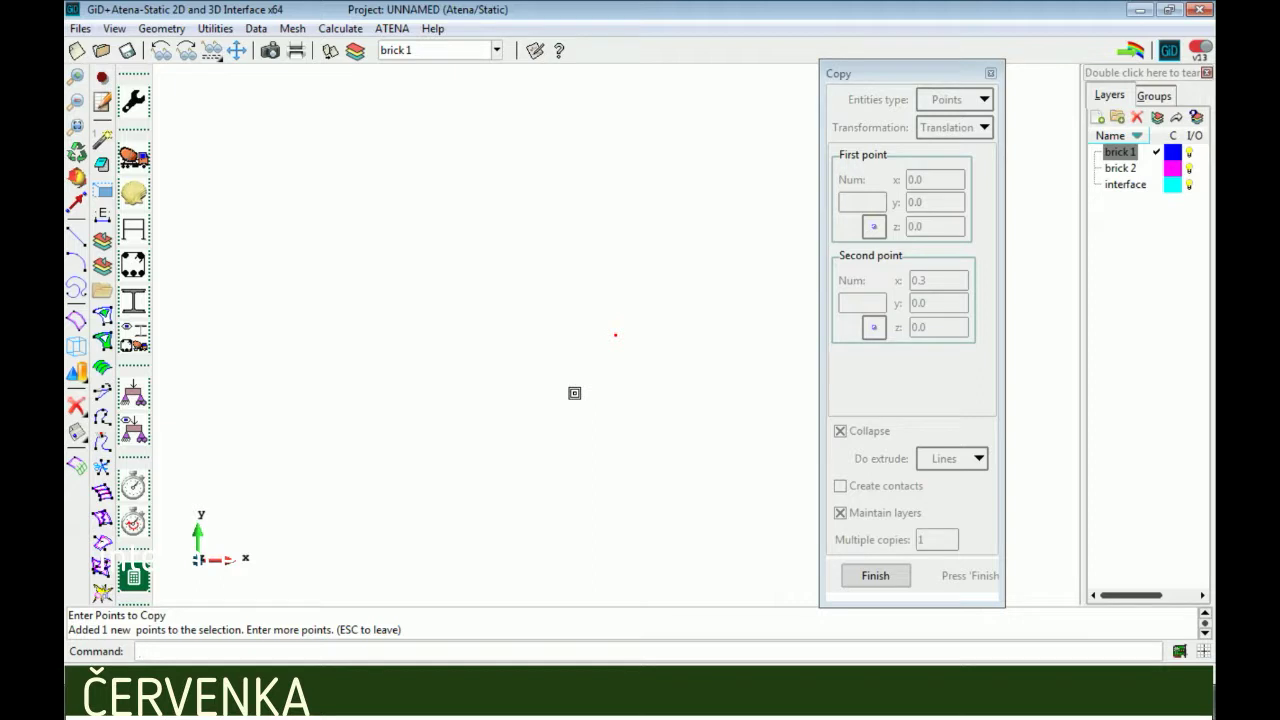
left_click(856, 586)
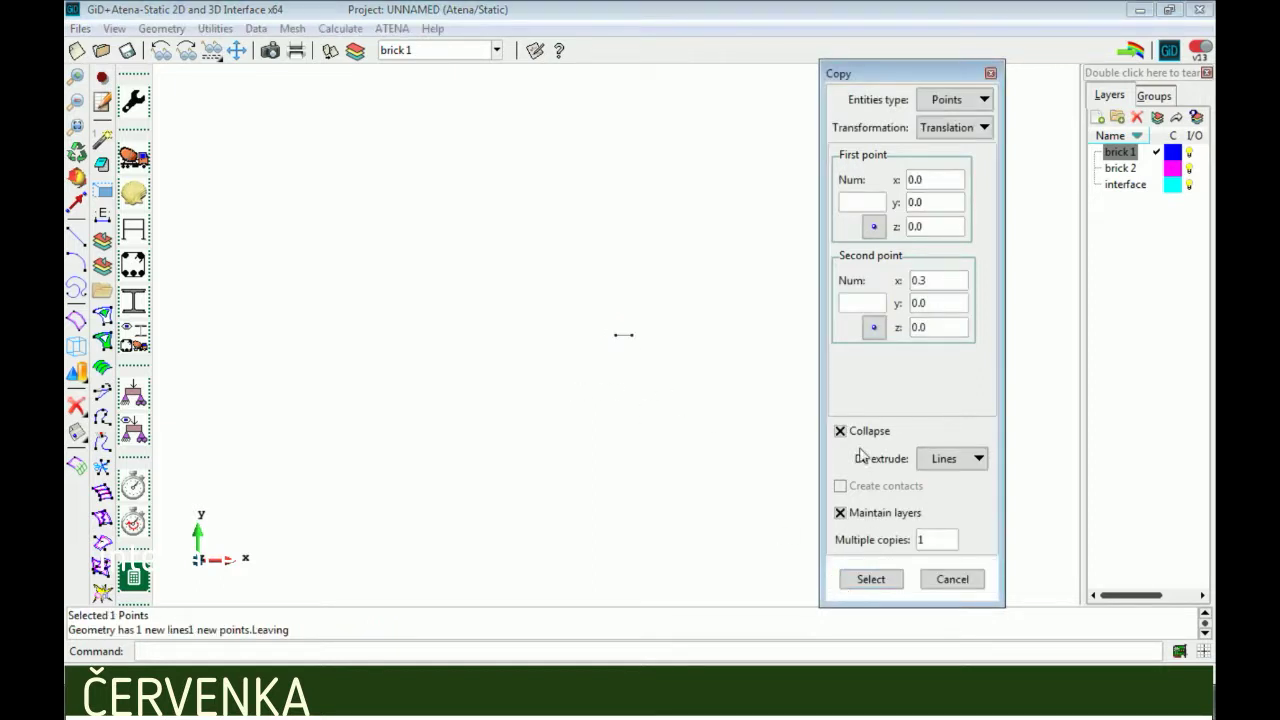
- Copy the horizontal line by a translation of 0.05 in y with Collapse enabled, extruding it into a surface, and close the Copy dialog
left_click(76, 127)
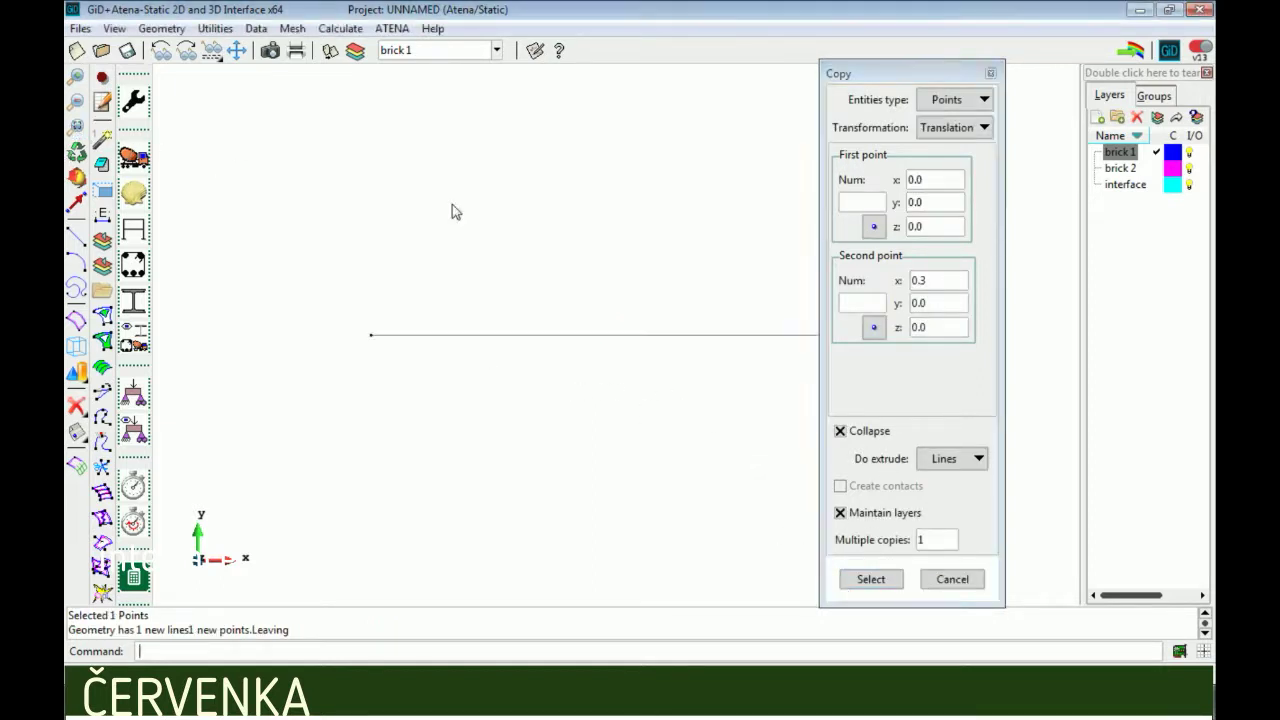
left_click_drag(900, 76, 1052, 99)
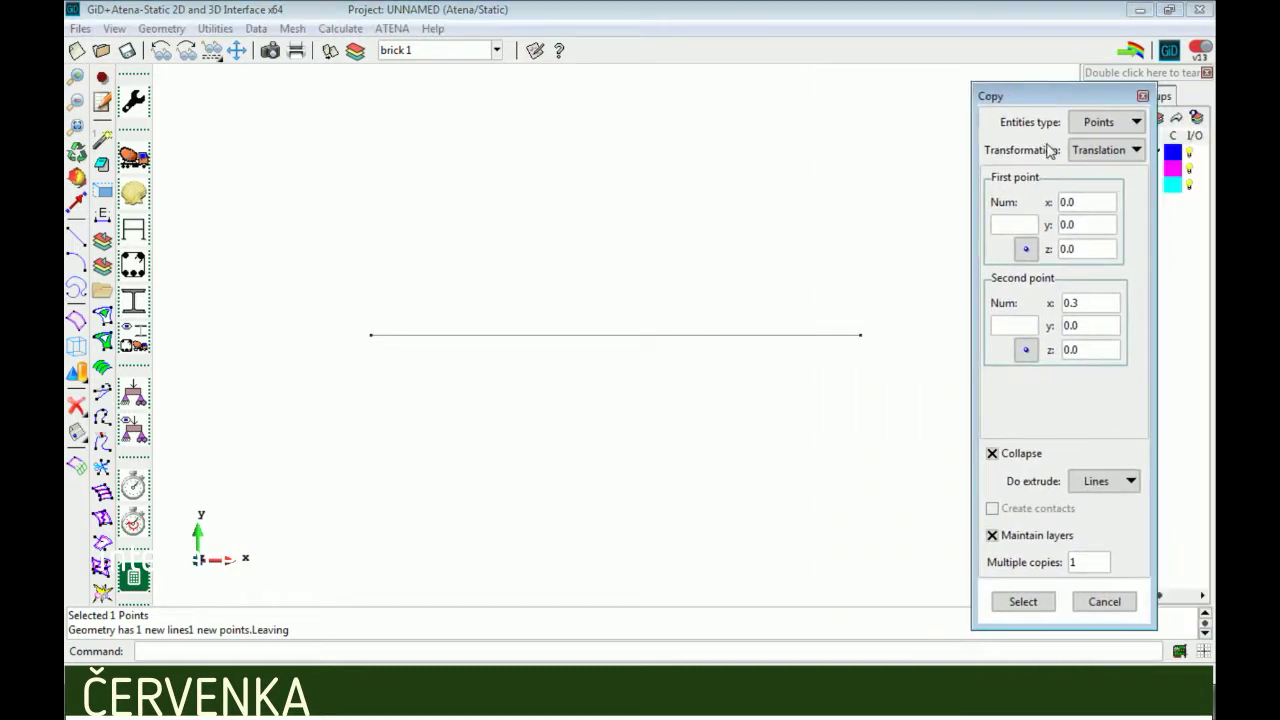
left_click(1088, 324)
left_click(1104, 124)
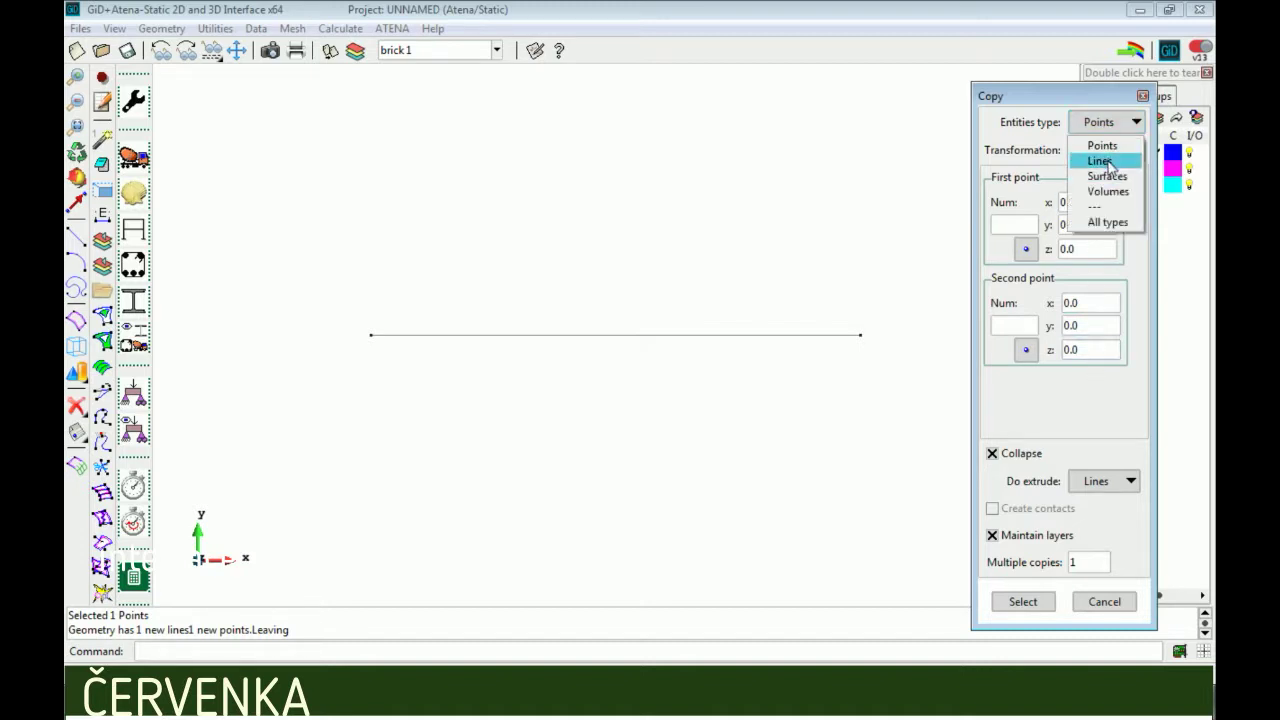
left_click(1106, 160)
left_click(1113, 483)
left_click(1108, 532)
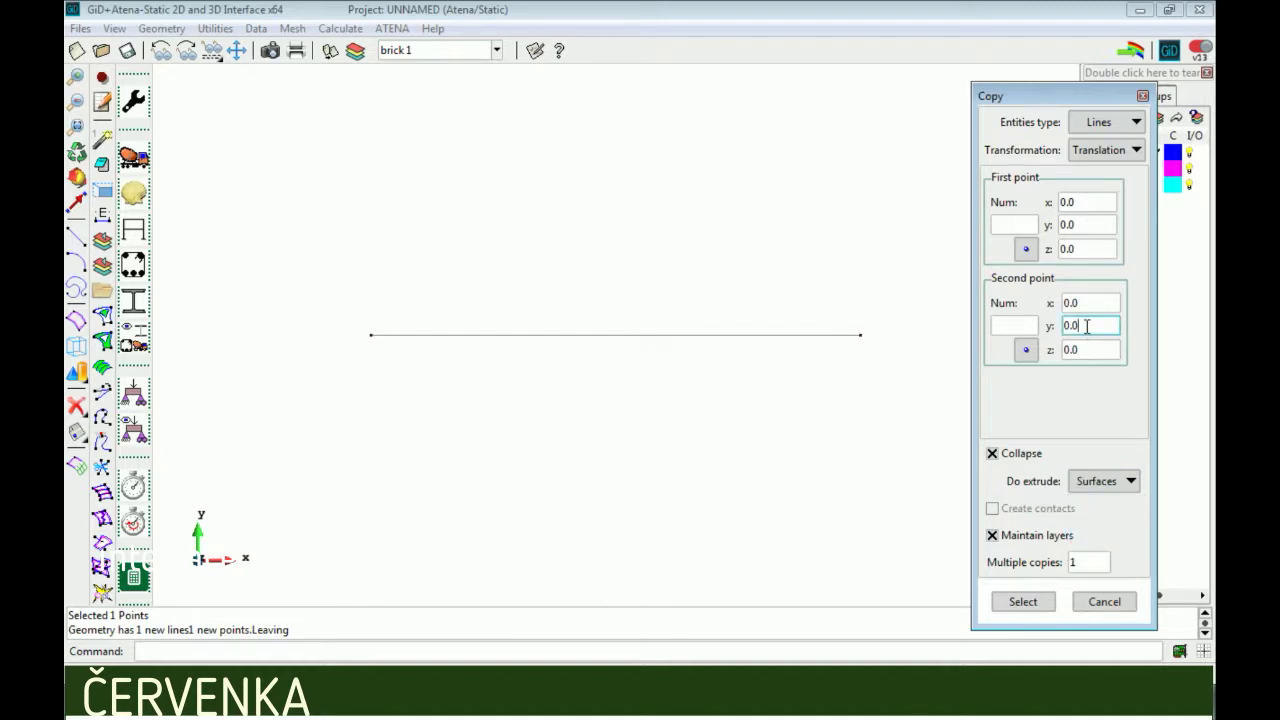
left_click(1023, 602)
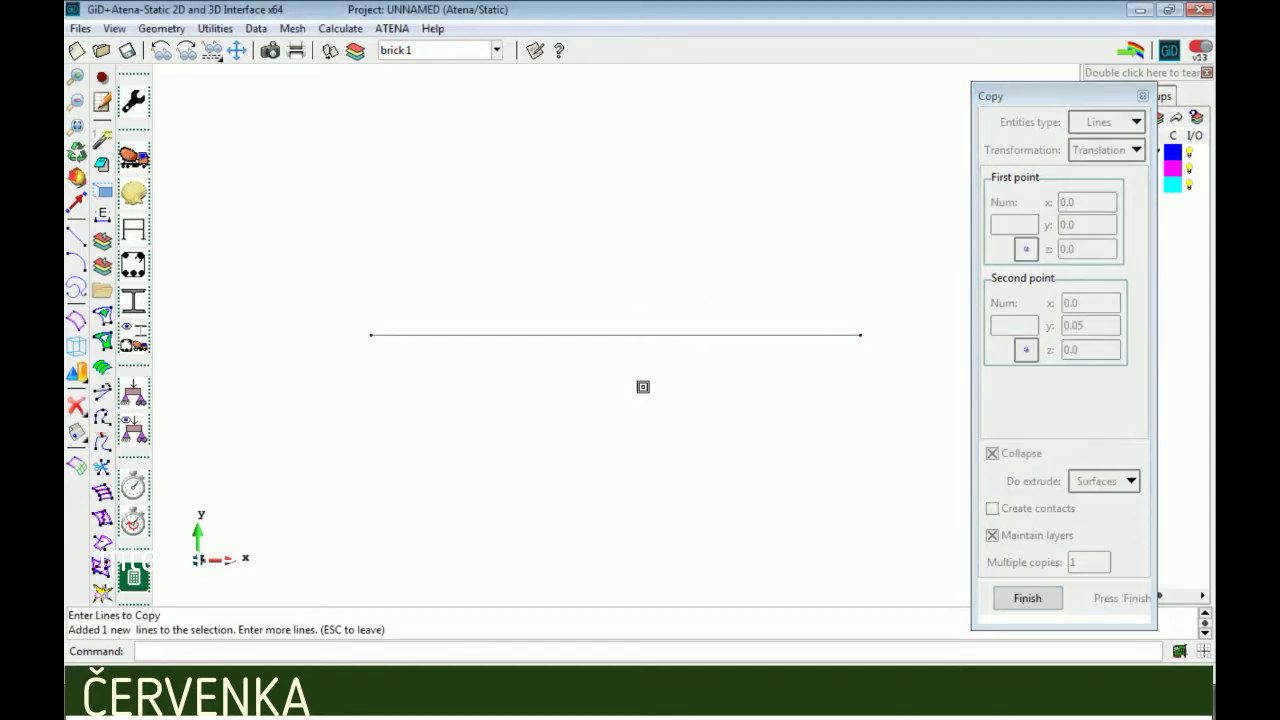
left_click(1038, 599)
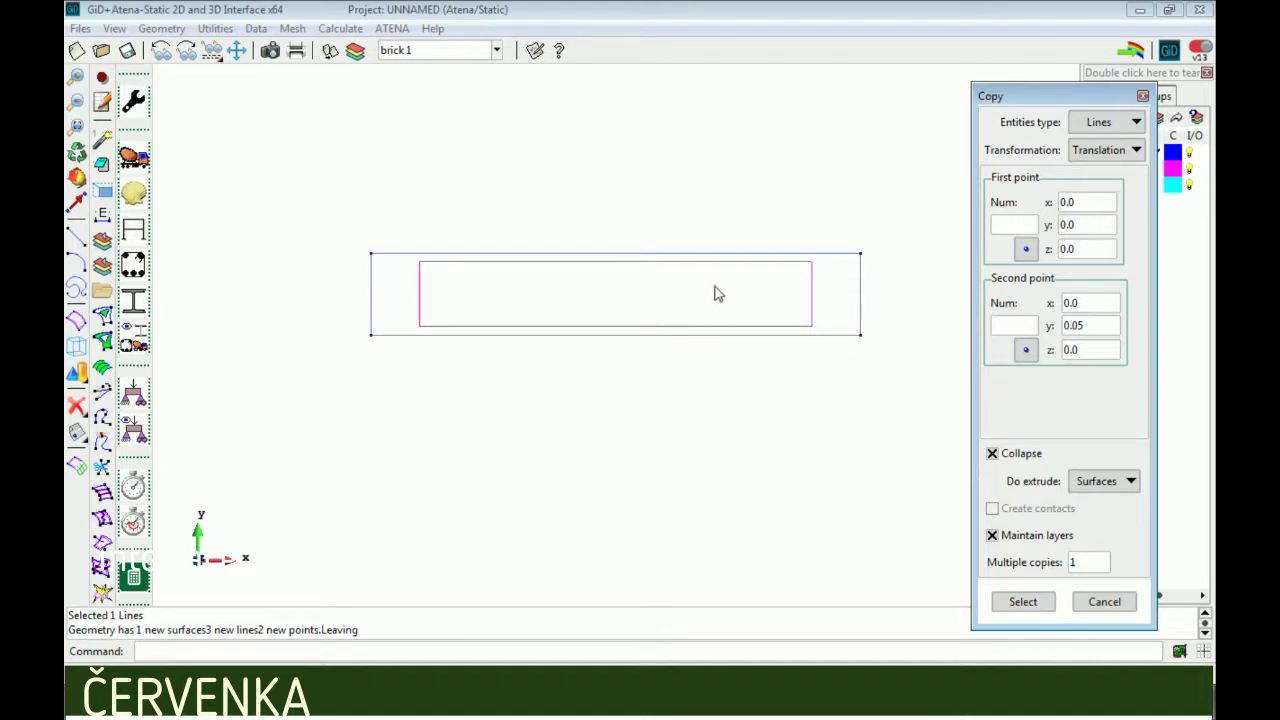
left_click(1143, 96)
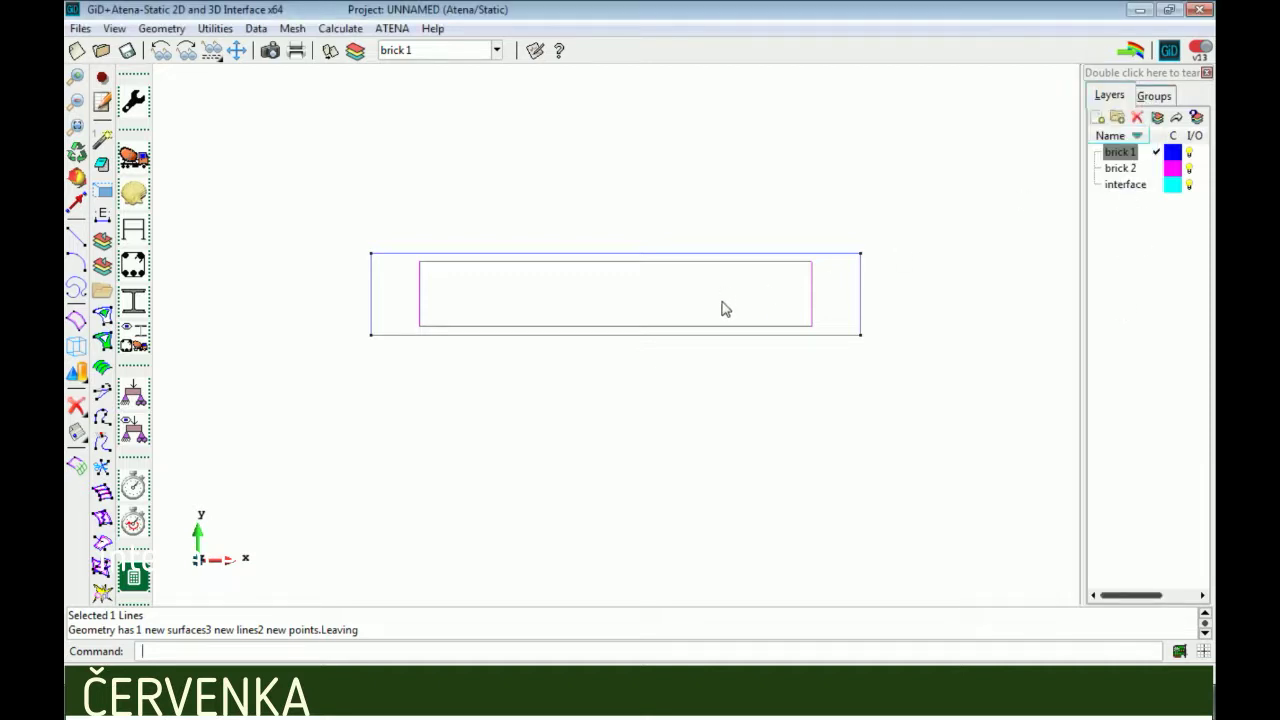
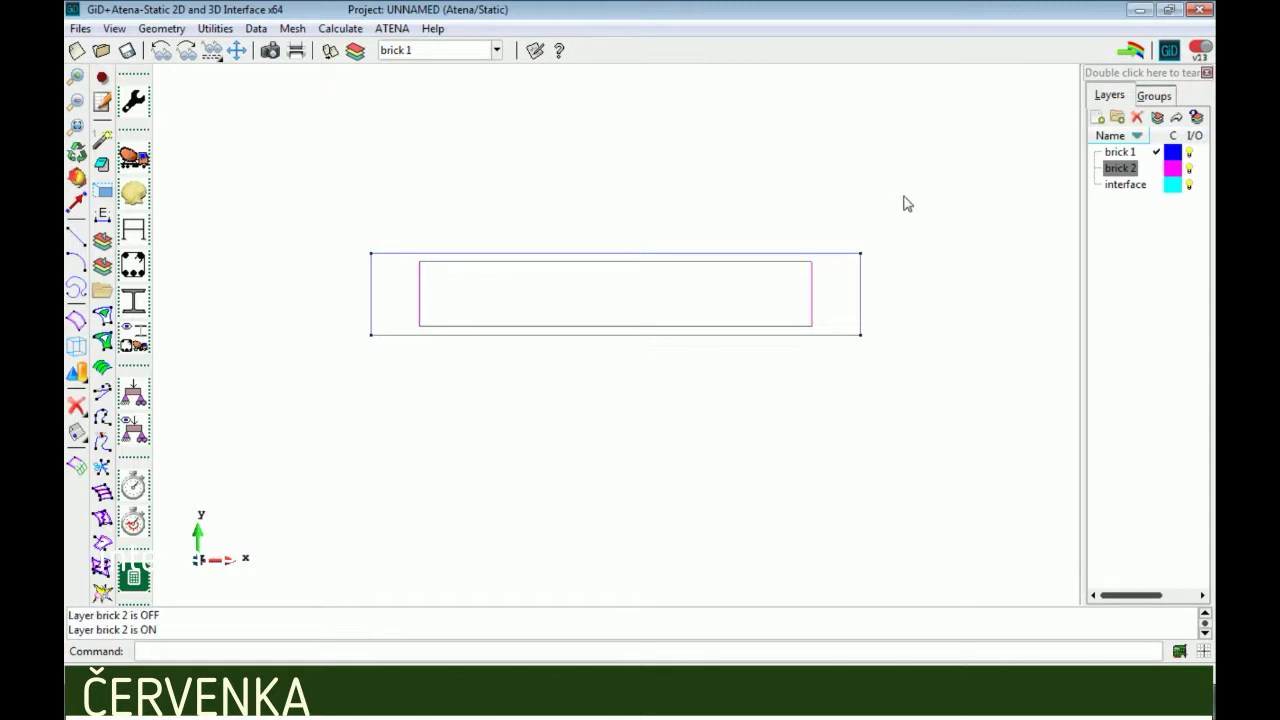
- Copy the rectangular surface by a translation of 0.3 in y with Collapse turned off and no extrusion
key("ctrl+c")
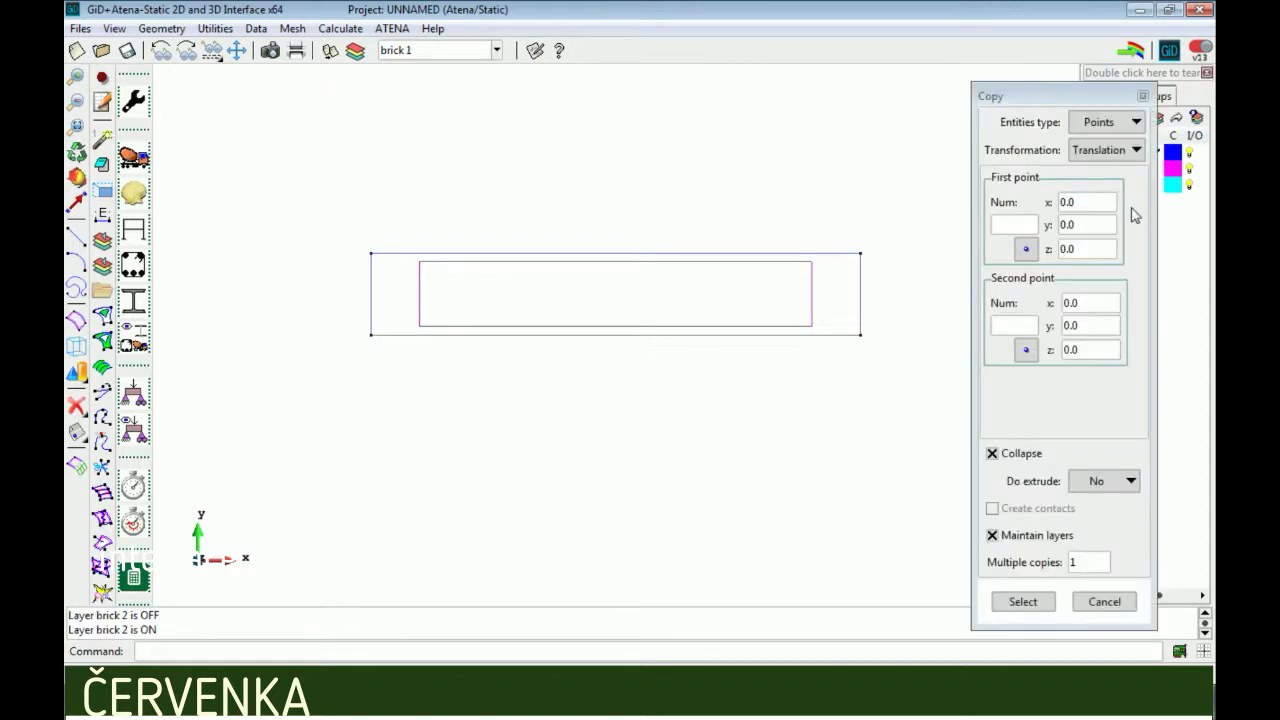
left_click(1110, 122)
left_click(1102, 158)
left_click(1123, 128)
left_click(1106, 174)
left_click(1018, 455)
left_click(1068, 325)
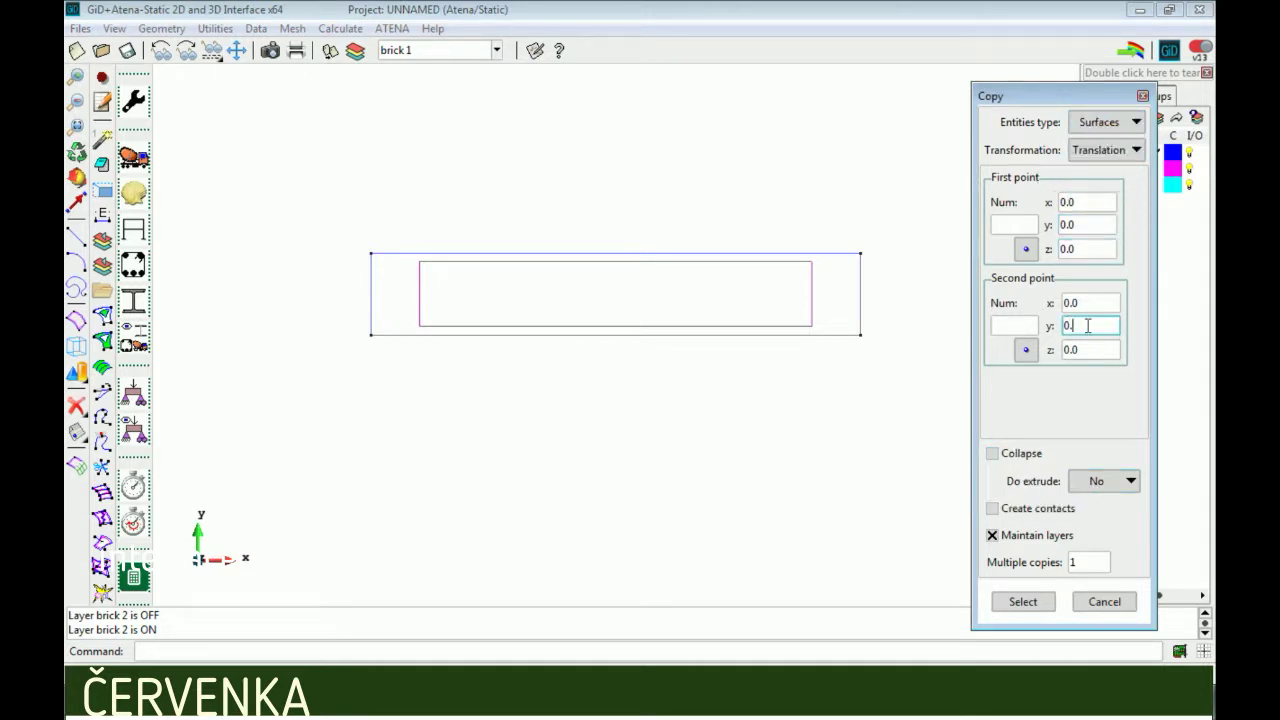
type("0.3")
left_click(1011, 600)
left_click(700, 283)
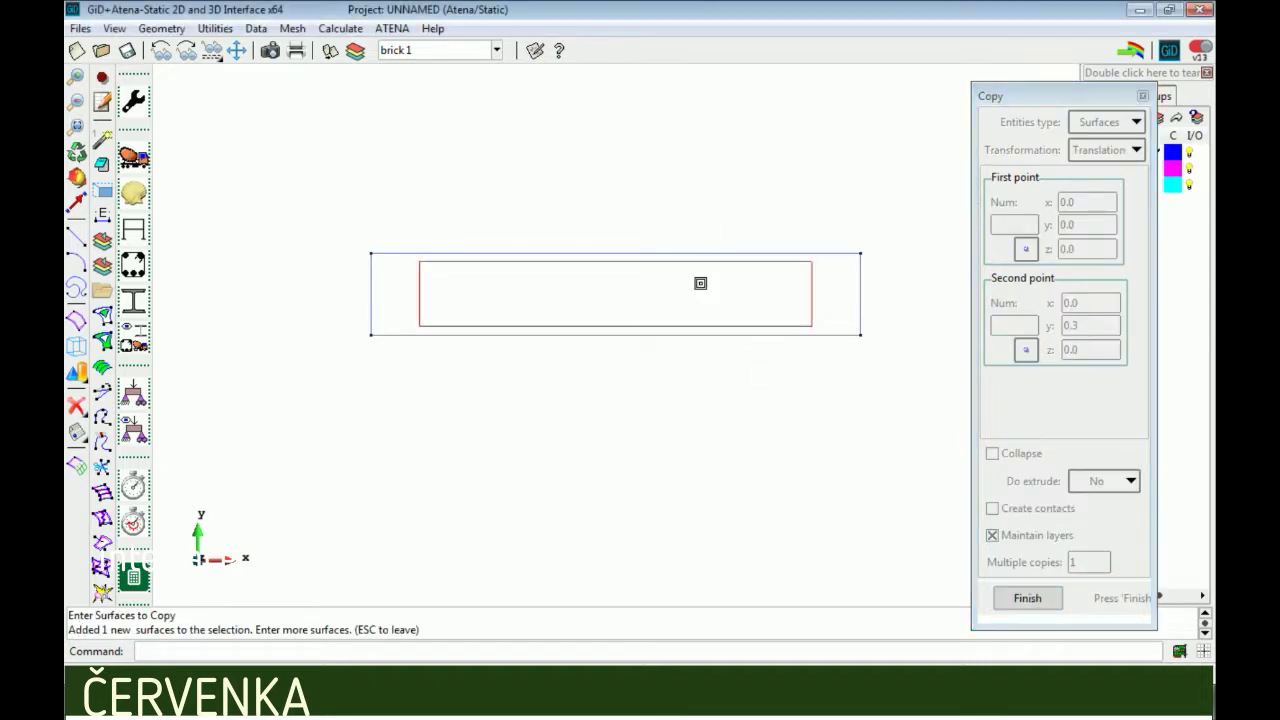
key("Escape")
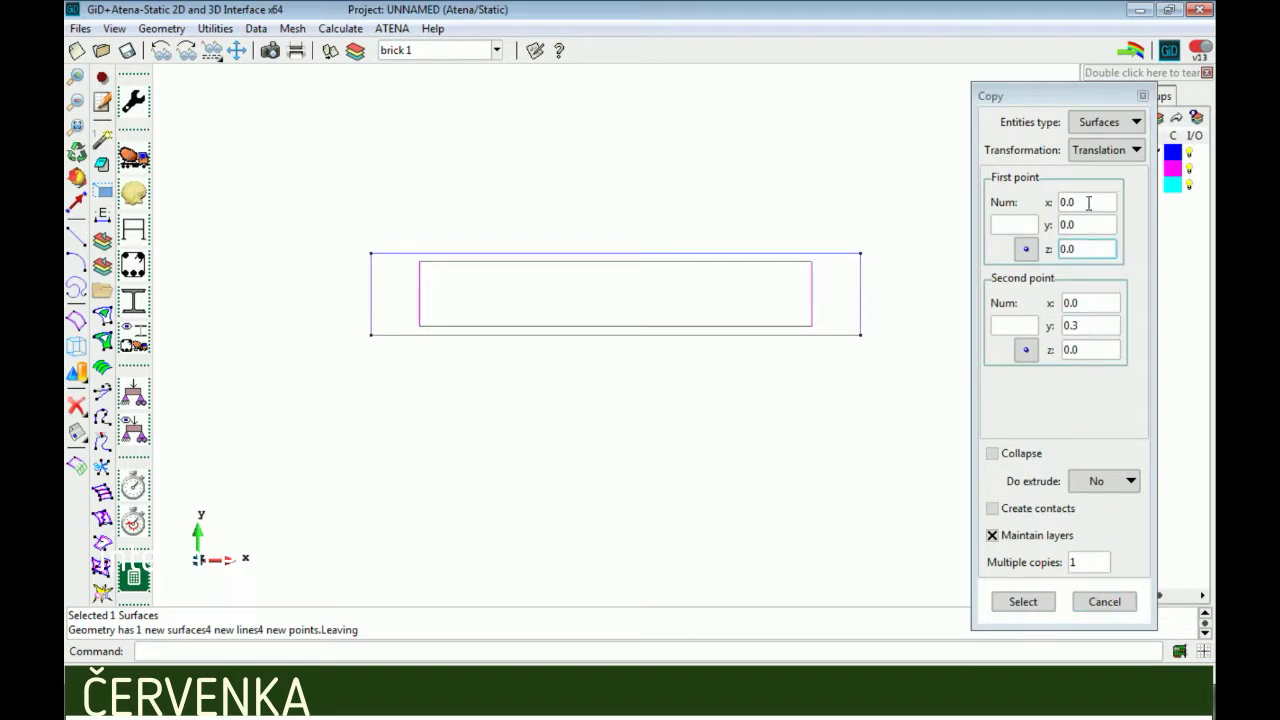
- Assign the upper surface and its lower entities to layer brick 1, and hide layer brick 2
left_click_drag(1080, 95, 1076, 327)
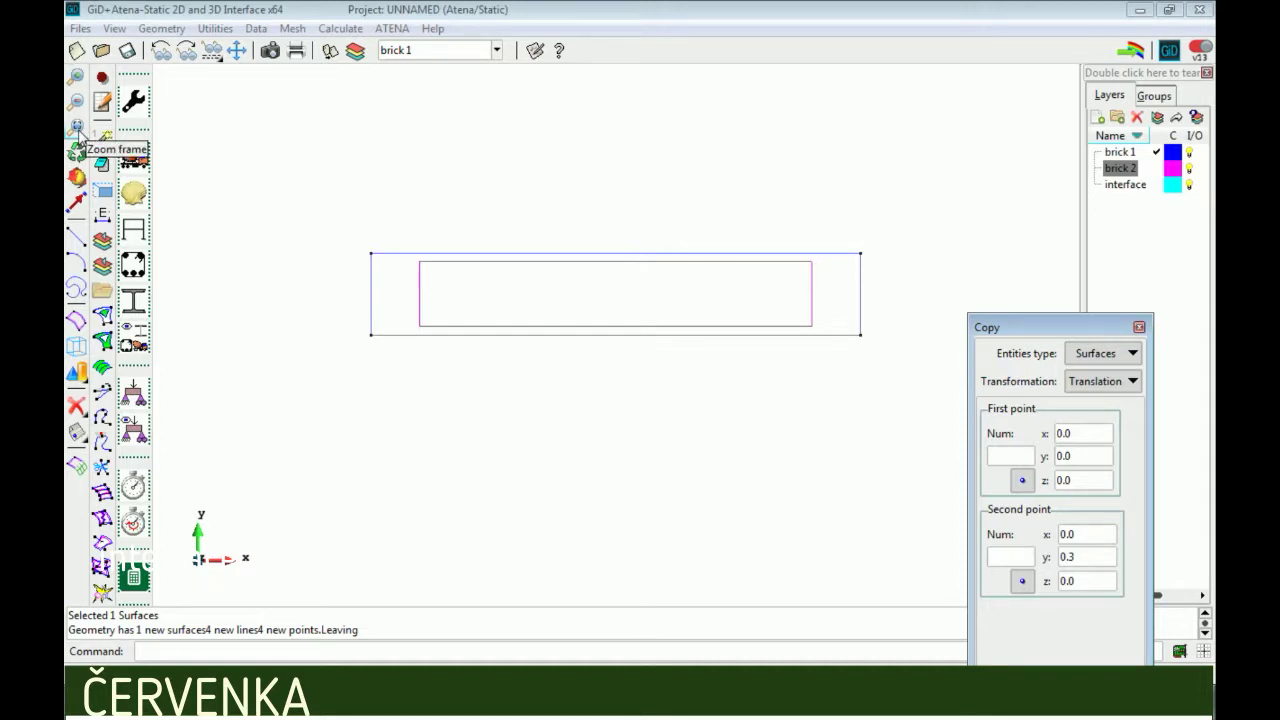
left_click(77, 128)
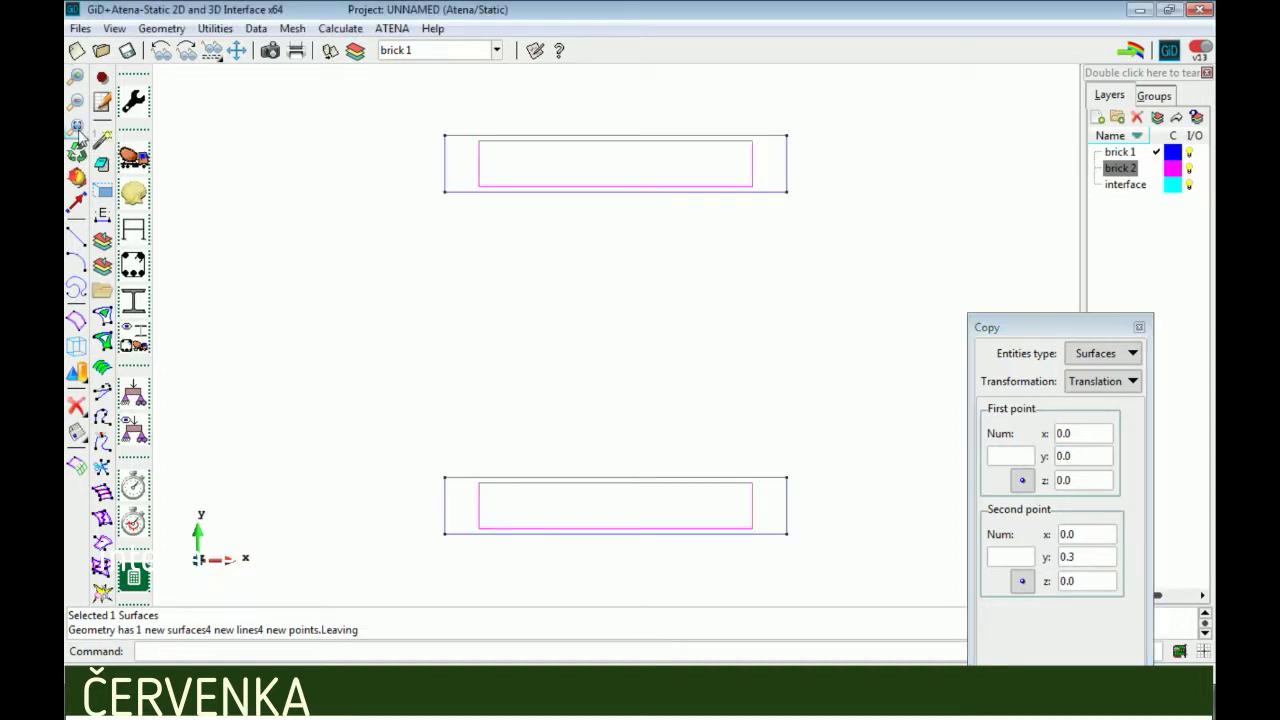
left_click(1157, 117)
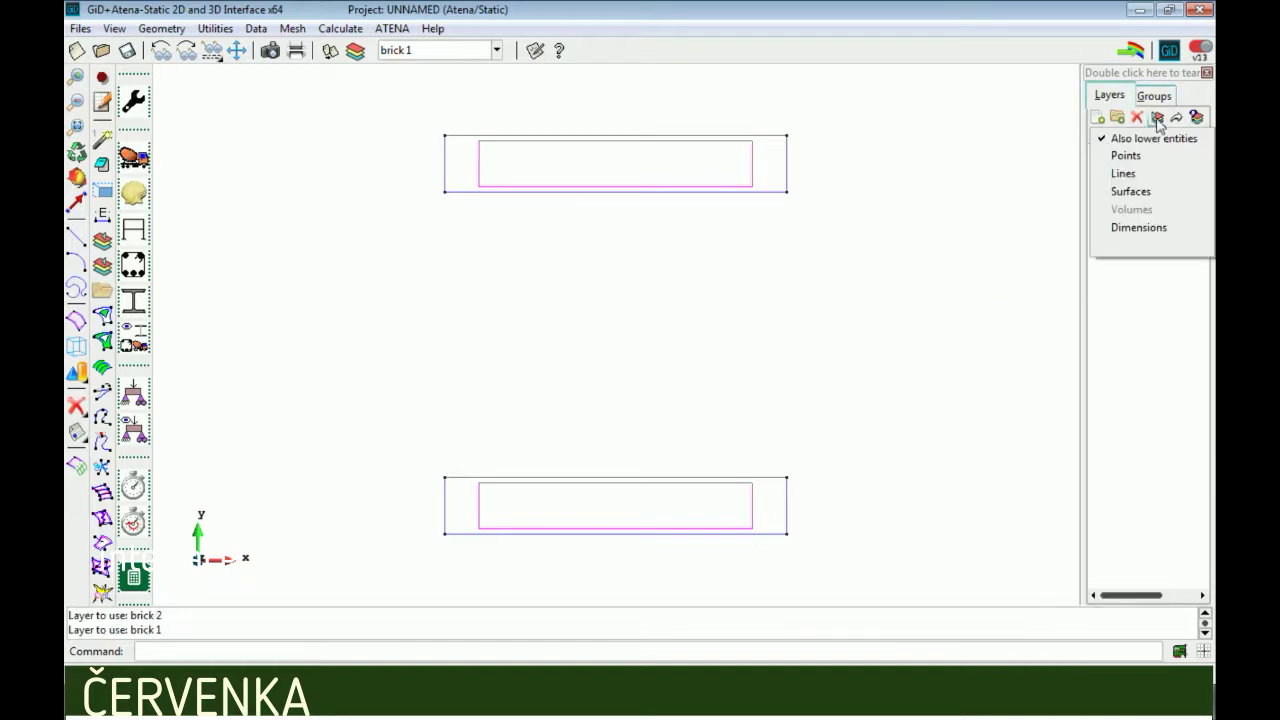
left_click(1148, 192)
left_click(776, 110)
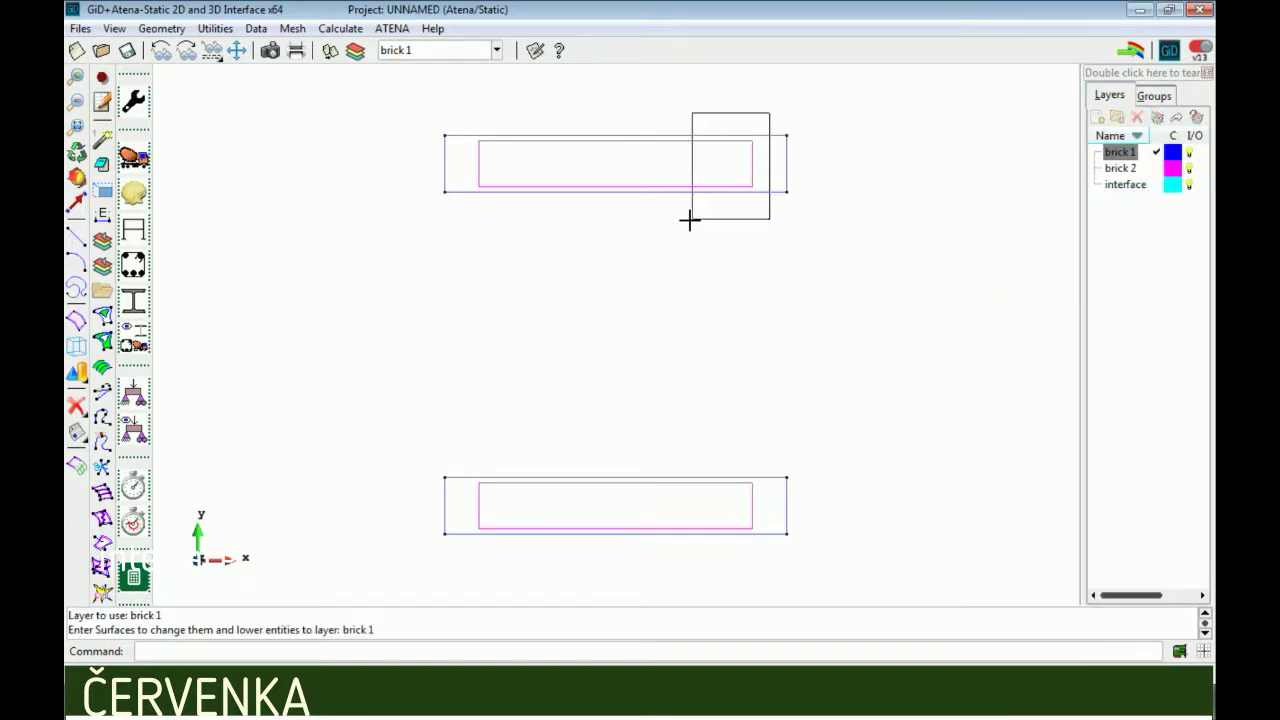
left_click(690, 220)
key("Escape")
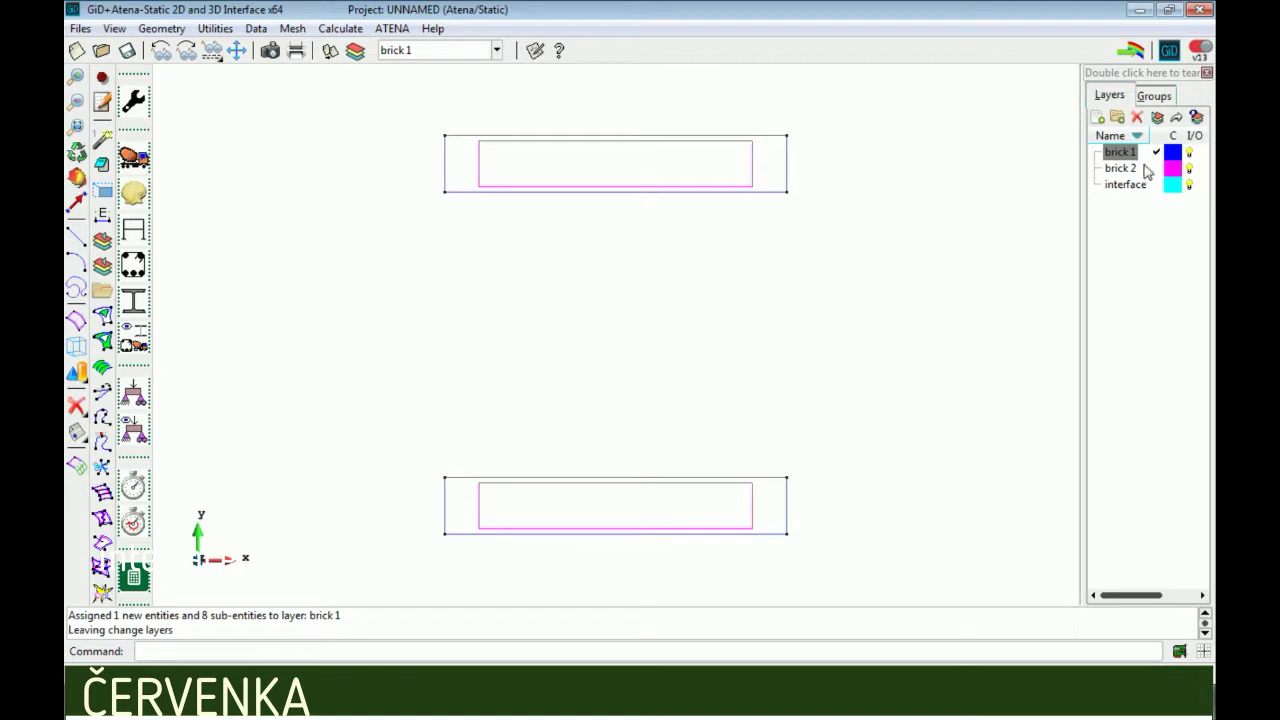
left_click(1189, 169)
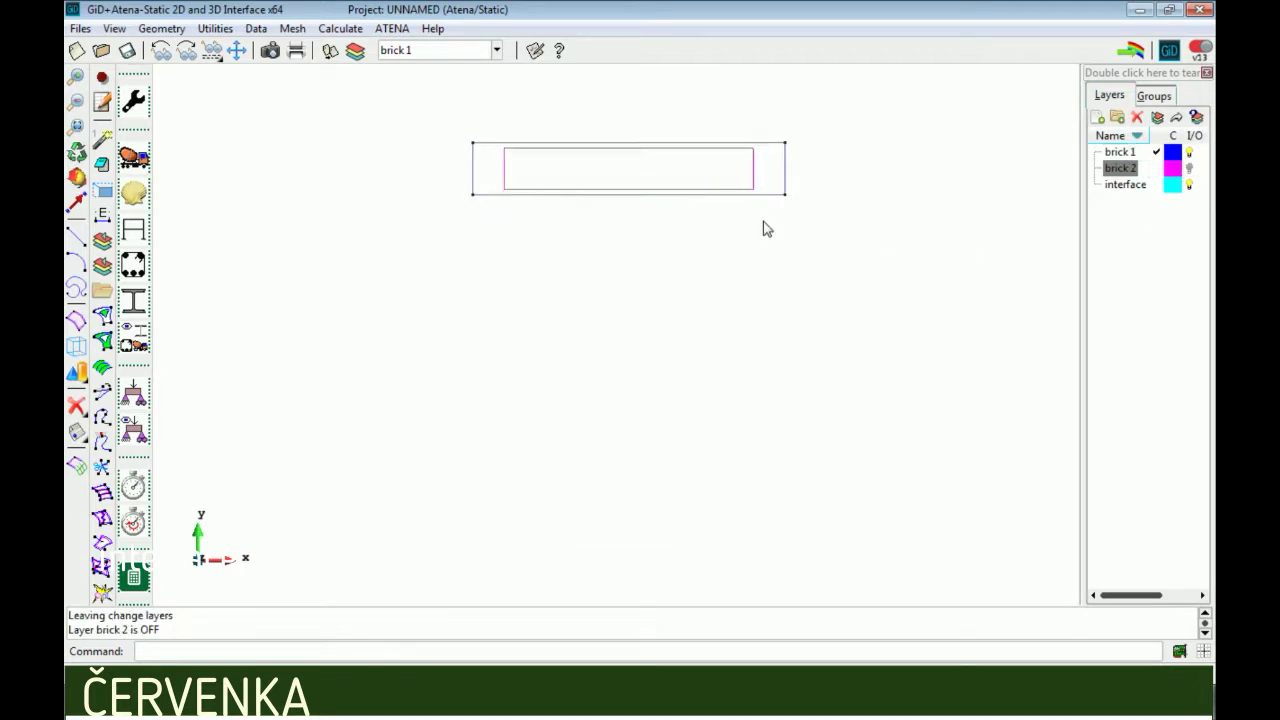
- Copy the upper edge of the brick 1 surface by 0.03 in y with Collapse enabled, extruding it into an adjoining surface
left_click(77, 128)
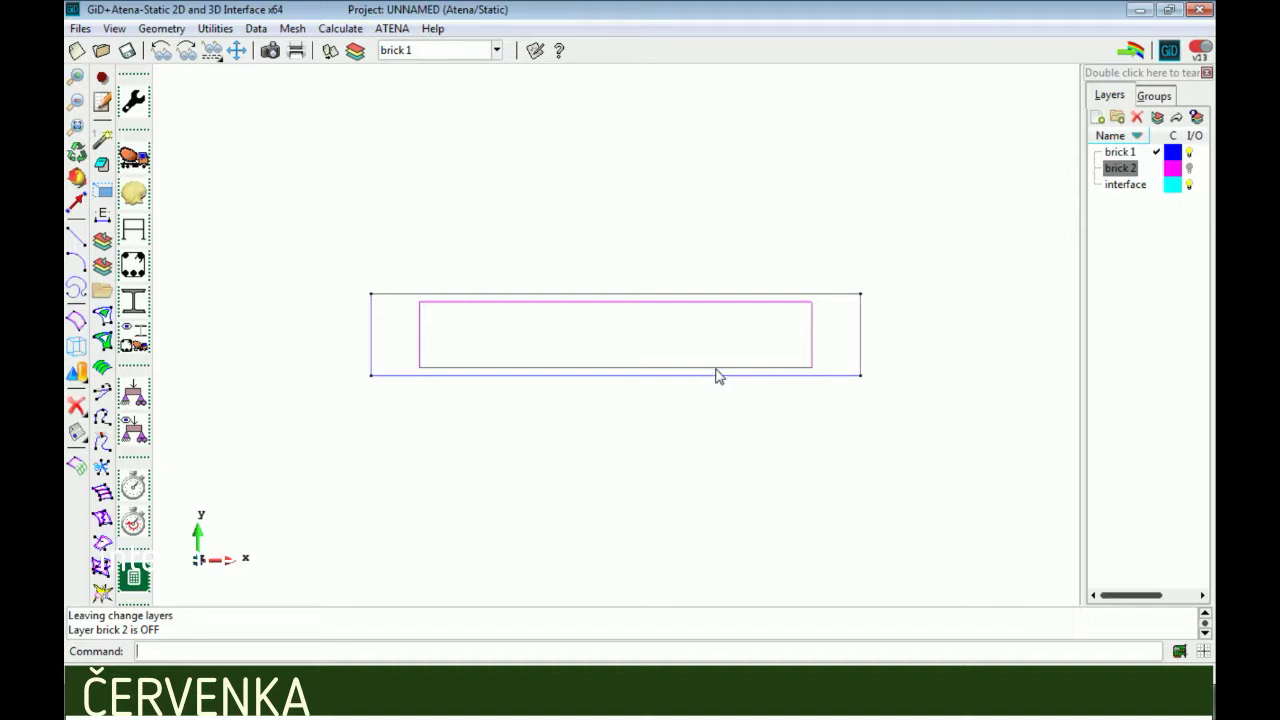
key("ctrl+c")
left_click(1100, 481)
left_click(1093, 462)
left_click(1094, 557)
left_click(1096, 536)
left_click(1097, 558)
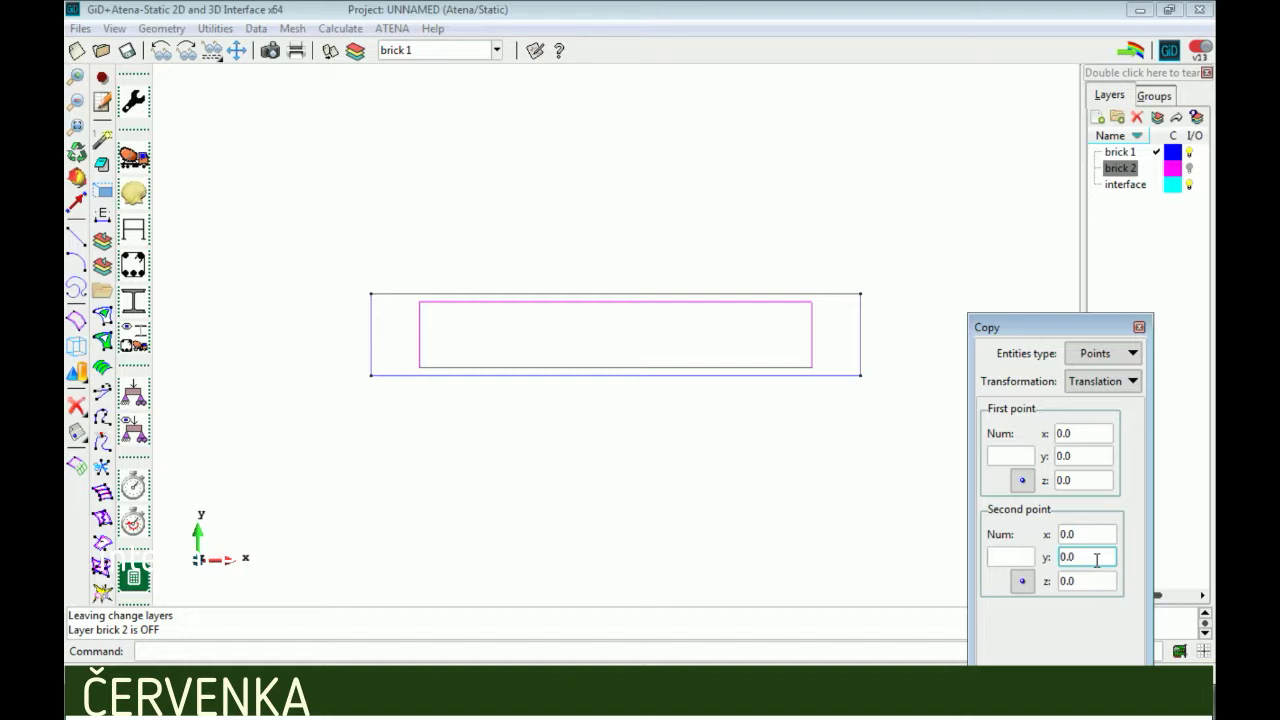
left_click(1105, 351)
left_click(1100, 392)
left_click_drag(1095, 327, 1089, 152)
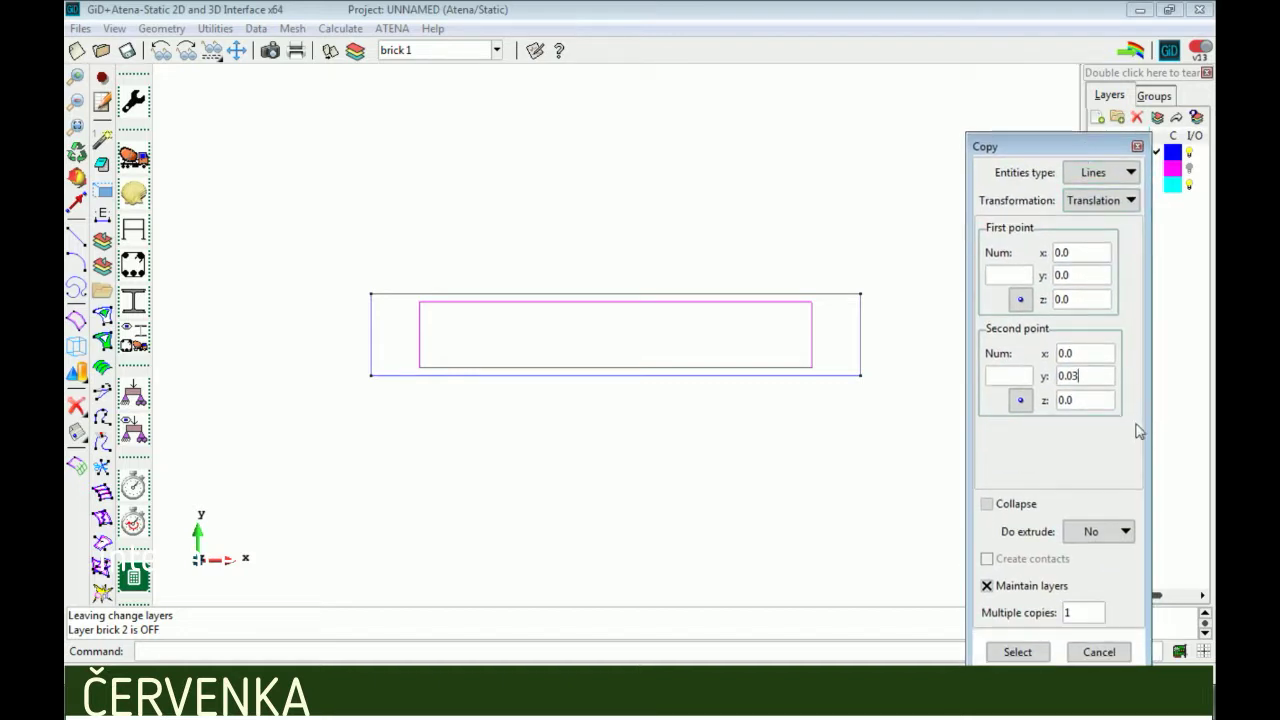
left_click(1012, 506)
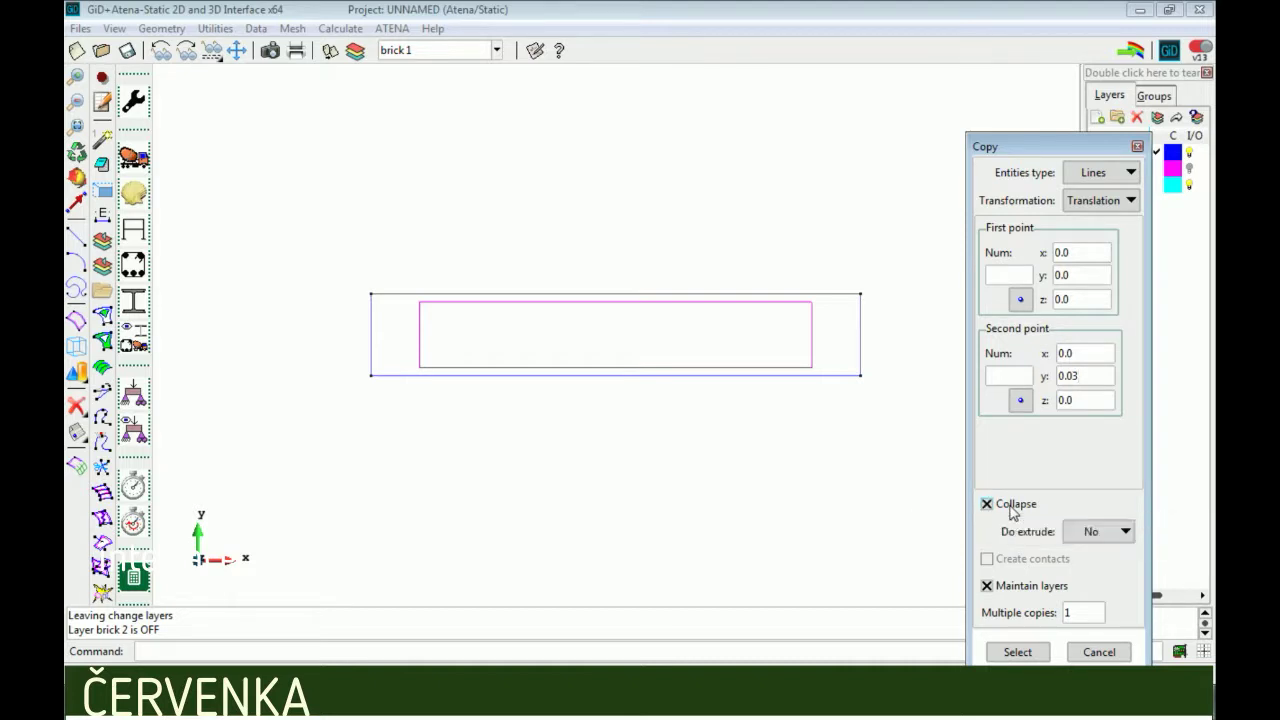
left_click(1080, 536)
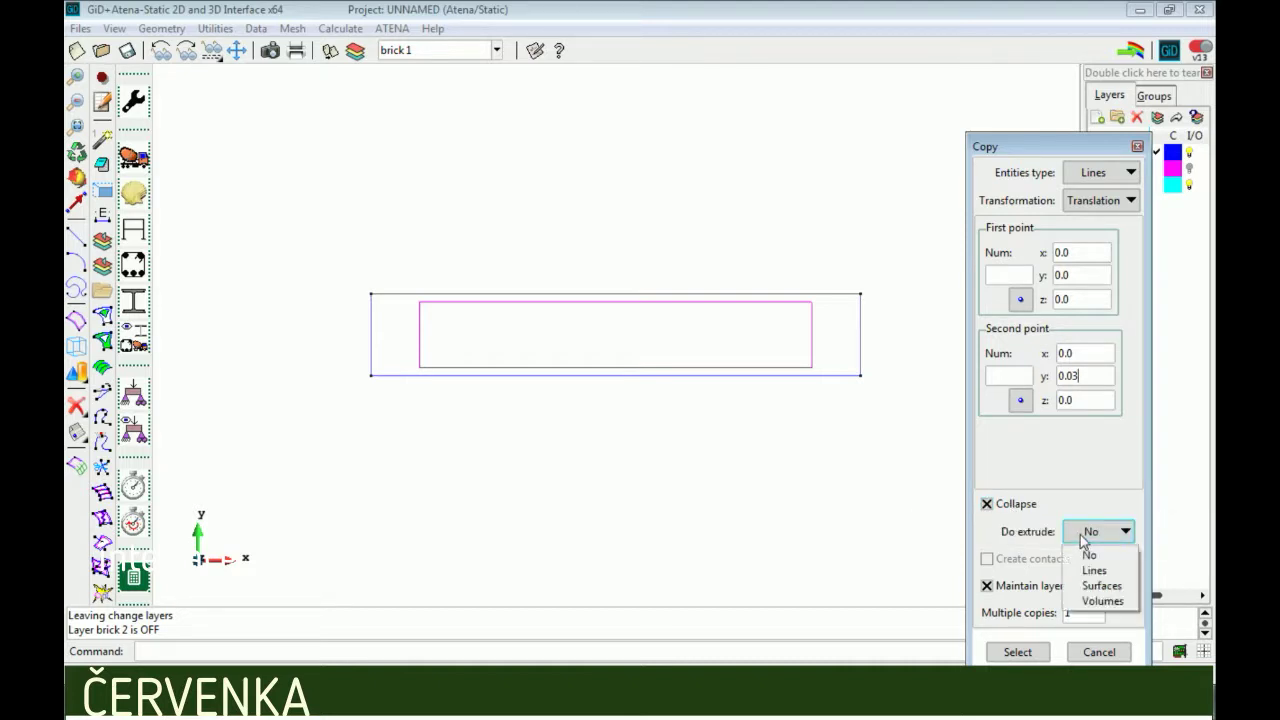
left_click(1104, 586)
left_click(1018, 652)
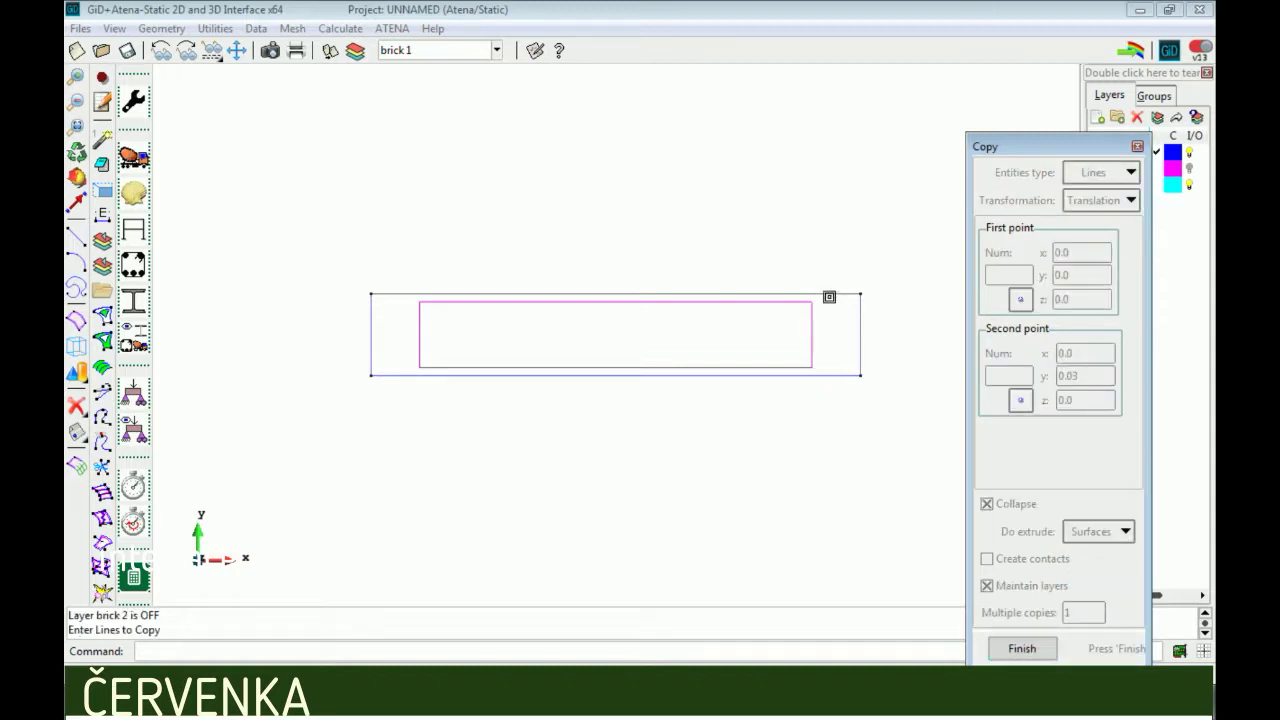
left_click(829, 296)
key("Escape")
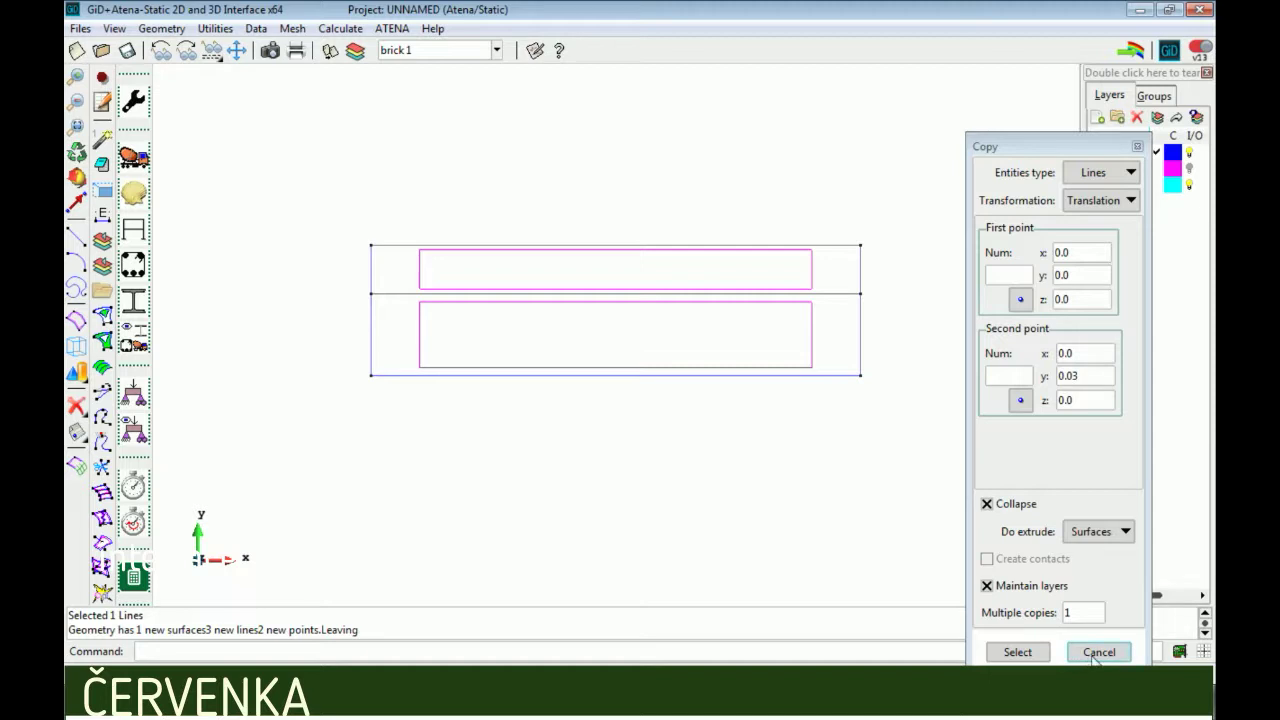
left_click(1044, 655)
left_click(1020, 652)
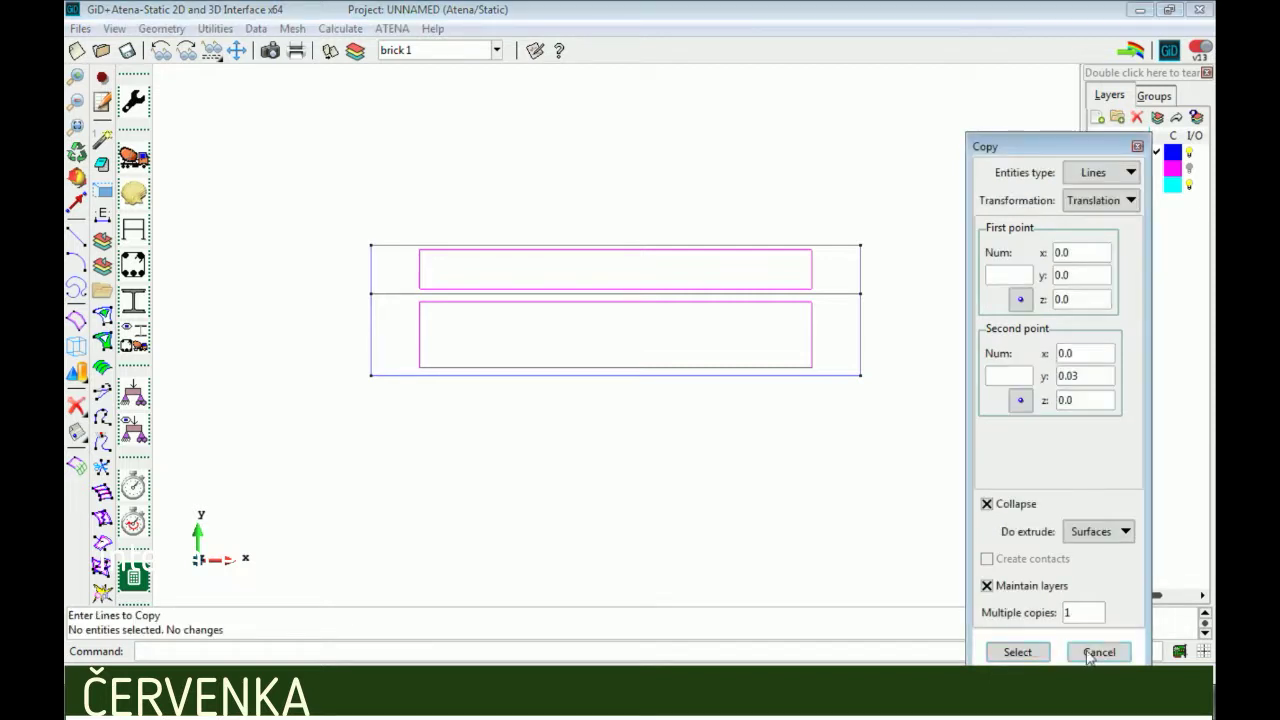
- Close the Copy dialog, turn layer brick 2 back on, and display the labels of all geometry entities
left_click(1092, 652)
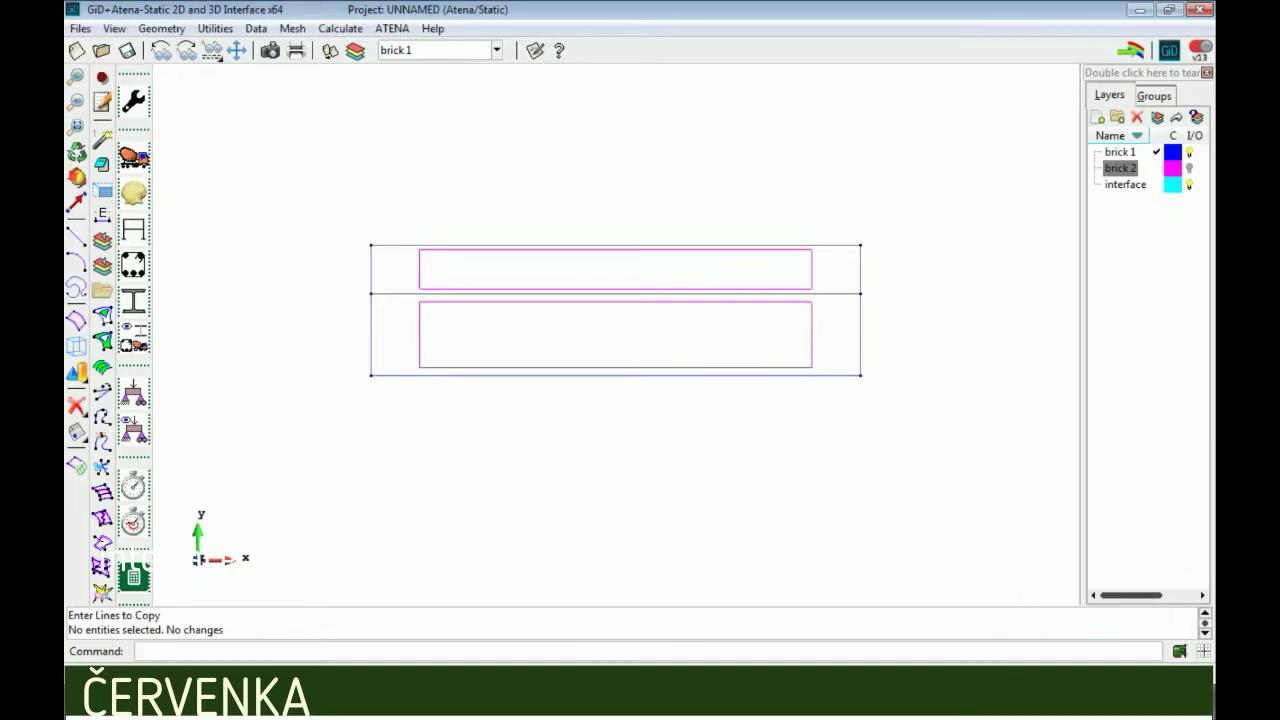
left_click(1190, 169)
left_click(76, 127)
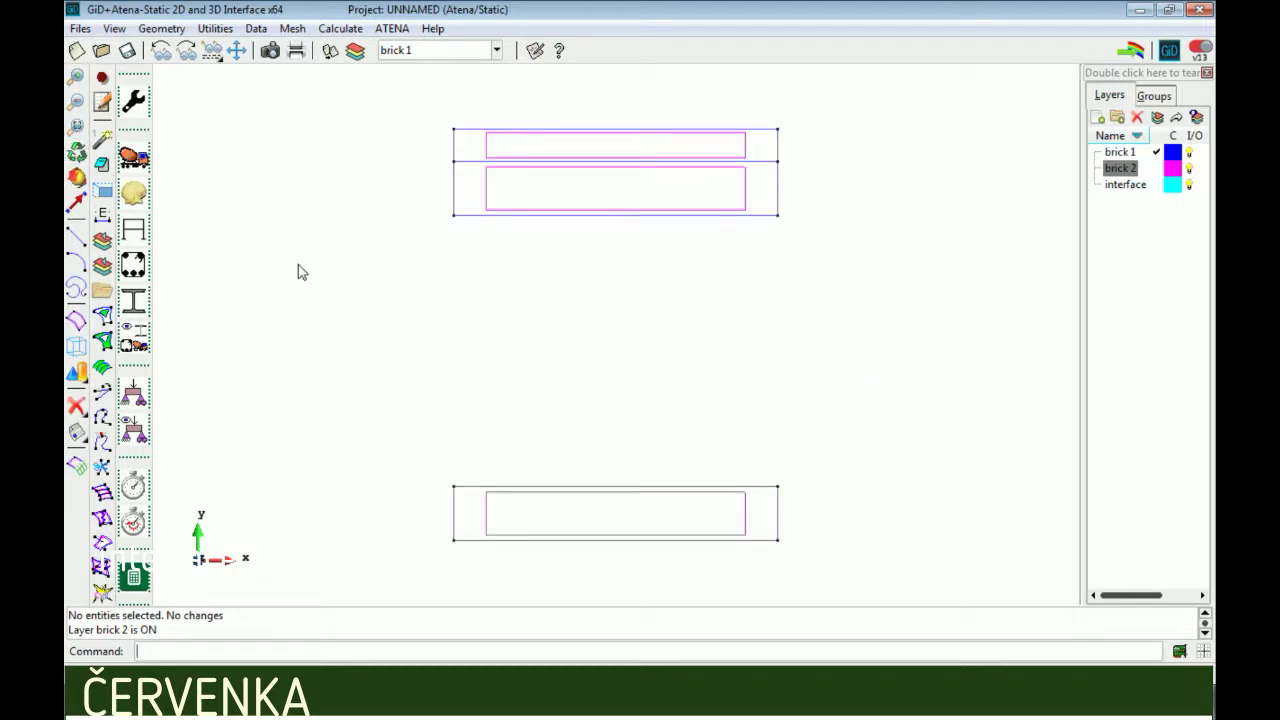
right_click(347, 307)
mouse_move(478, 429)
left_click(560, 428)
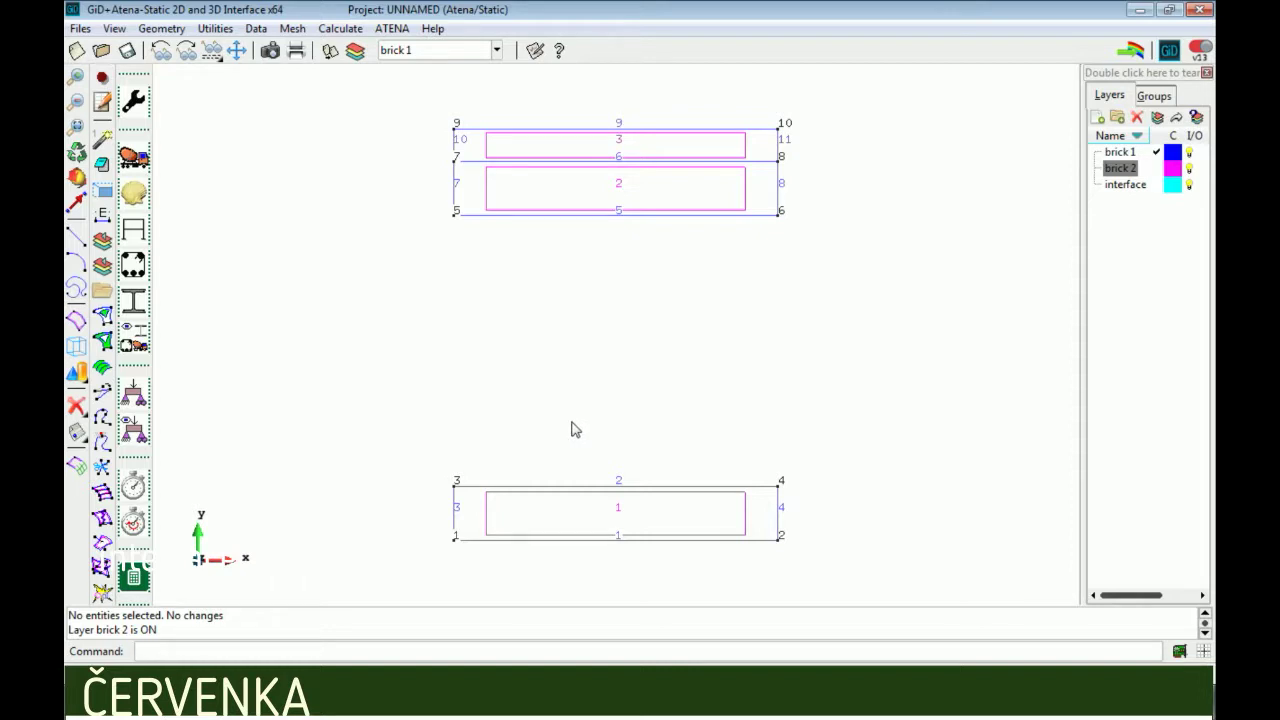
key("Return")
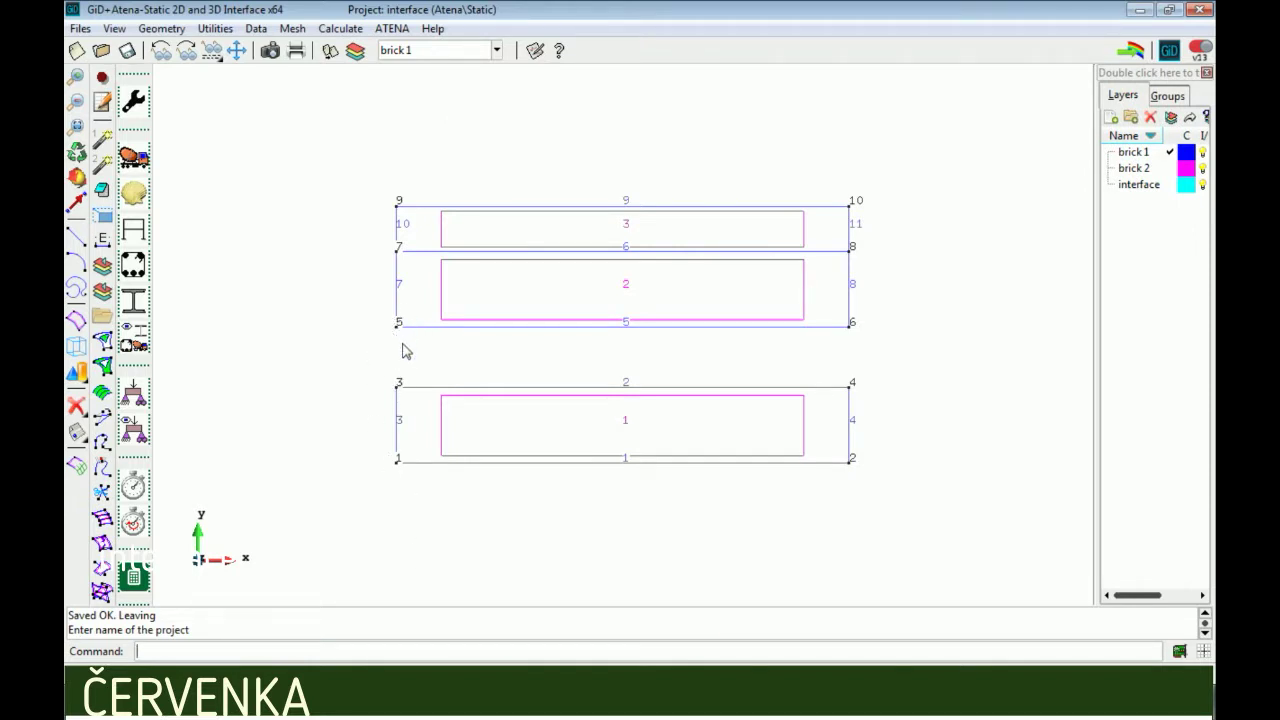
- Create a distance dimension between points 5 and 3, placing its label beside the gap between the two bricks
left_click(226, 28)
mouse_move(249, 316)
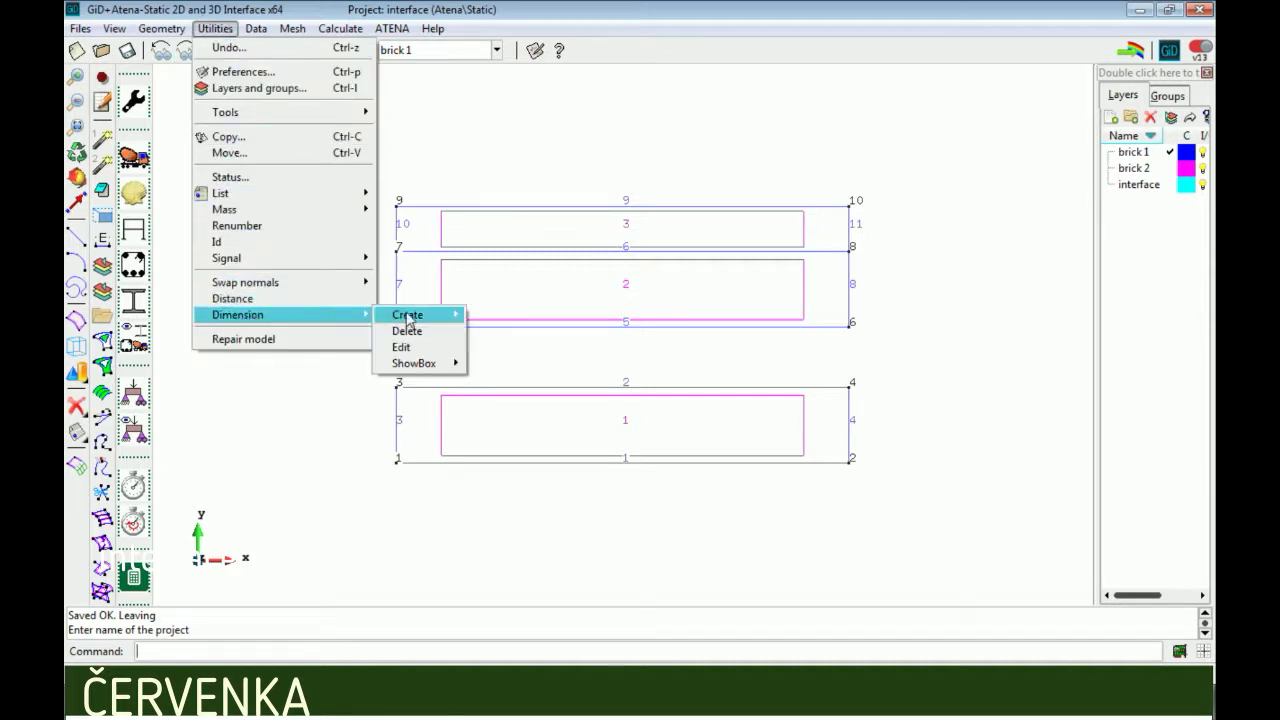
mouse_move(410, 315)
left_click(522, 332)
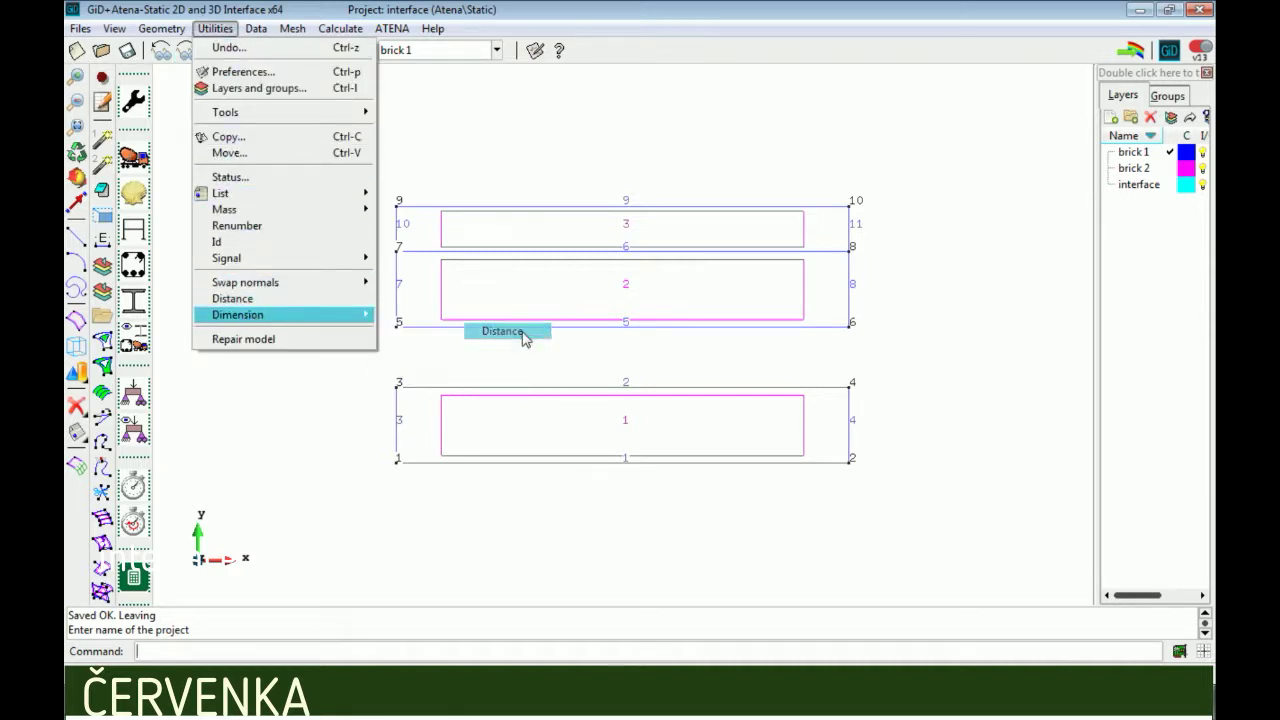
left_click(398, 322)
left_click(397, 384)
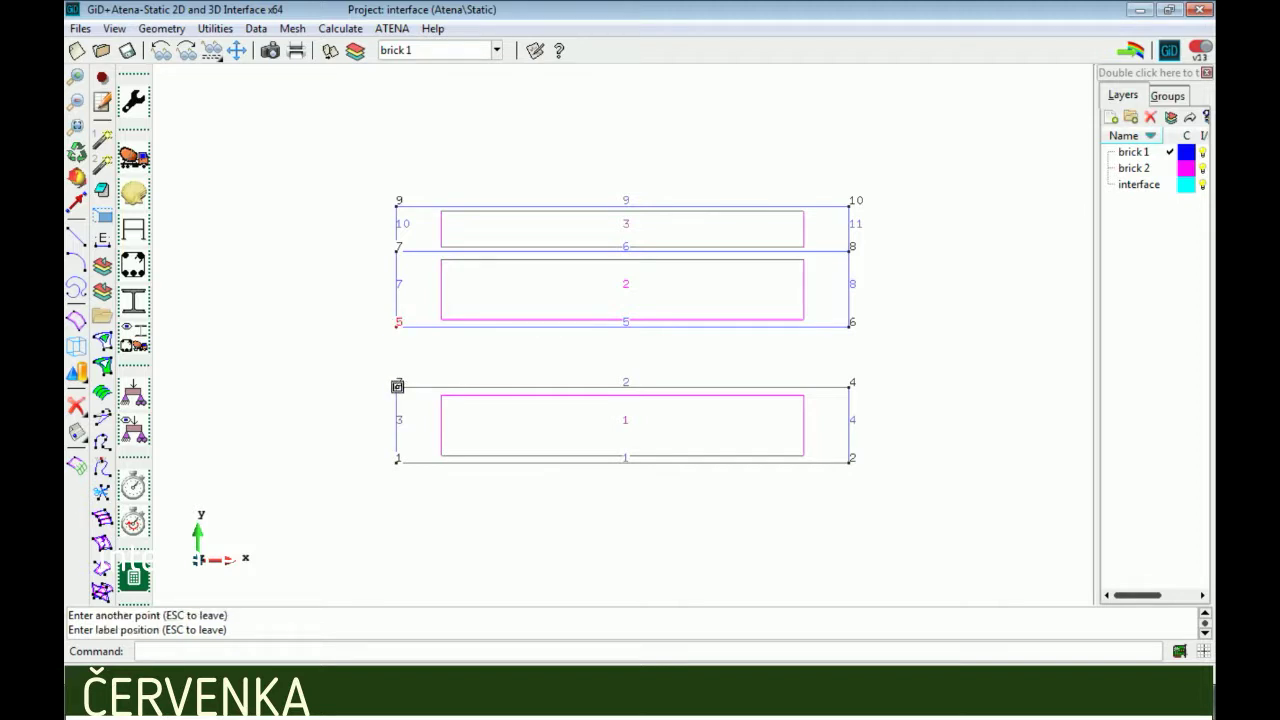
left_click(322, 381)
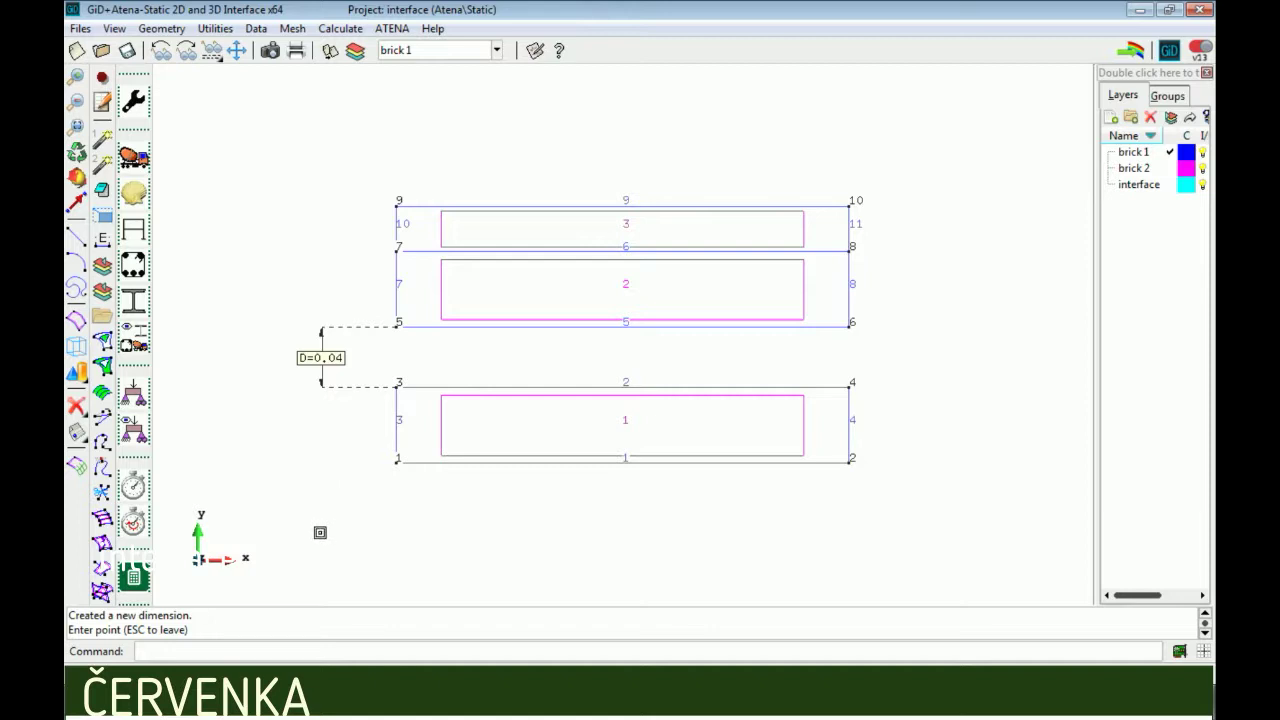
- Display the line normals with Swap normals to check the direction of the facing brick edges
left_click(215, 29)
mouse_move(307, 290)
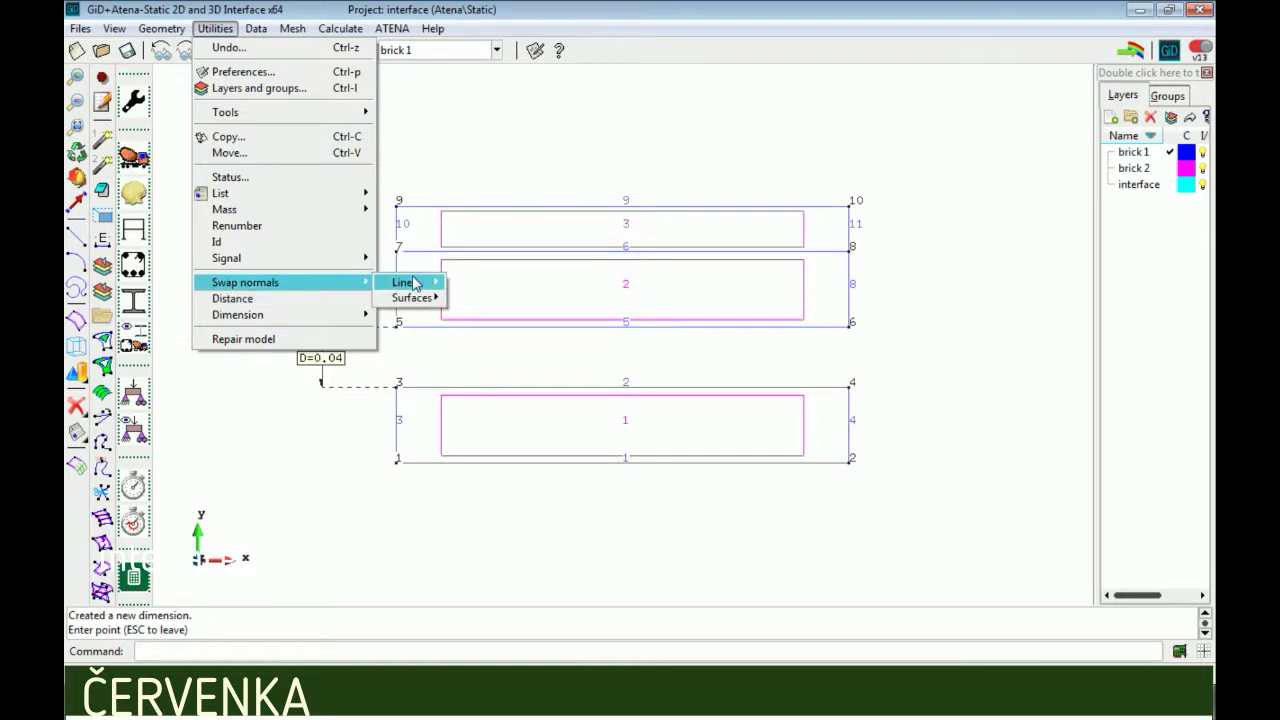
mouse_move(413, 284)
left_click(492, 283)
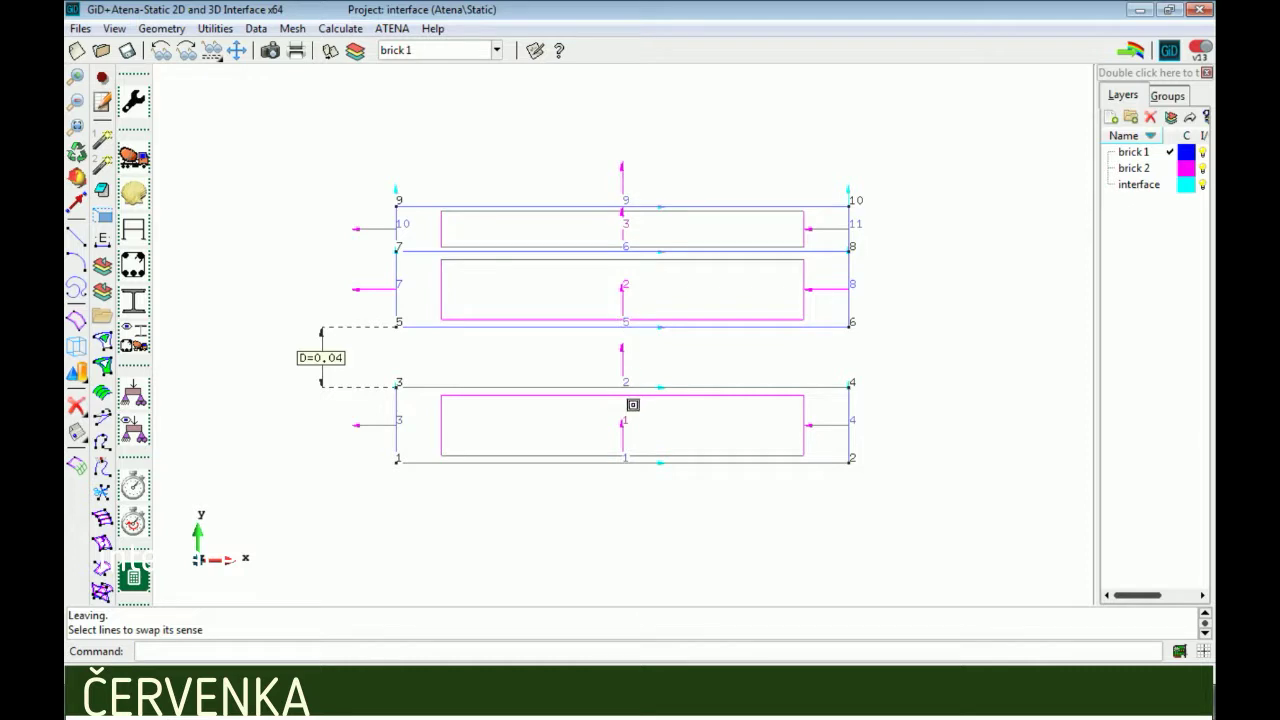
key("ctrl+z")
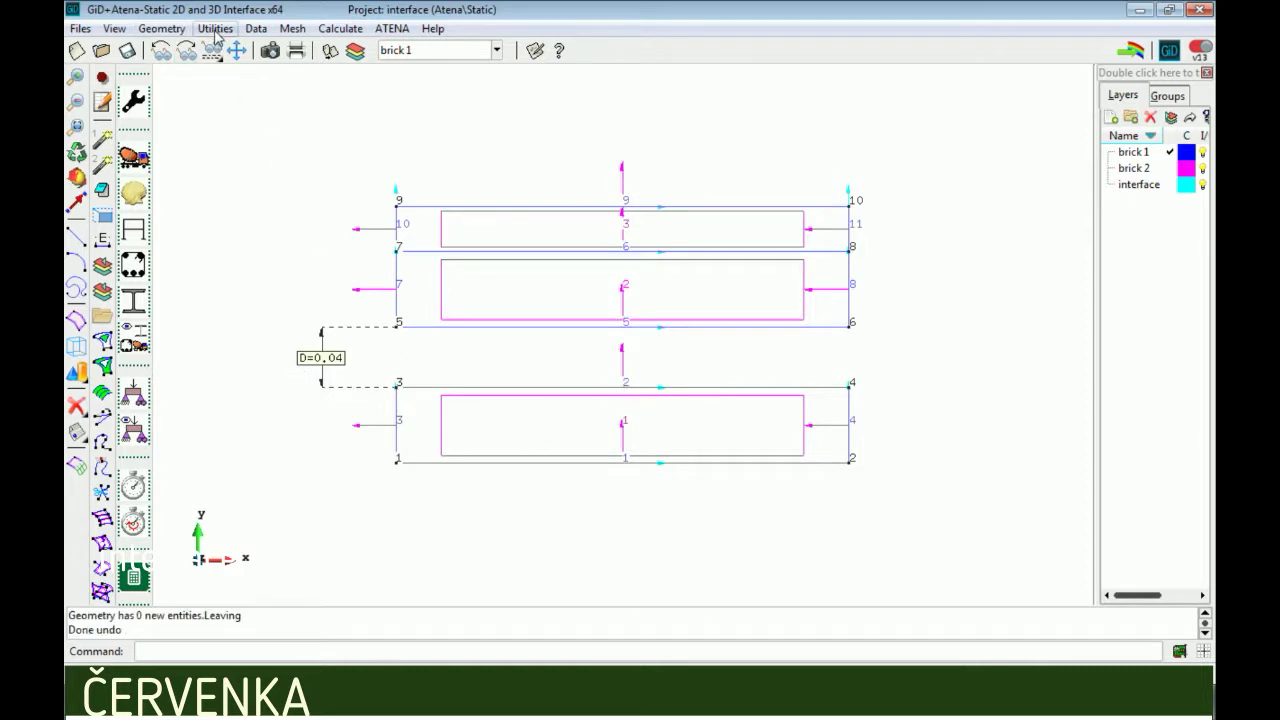
- Make interface the active layer and move the lower brick surface by a translation of 0.04 in y
double_click(1148, 187)
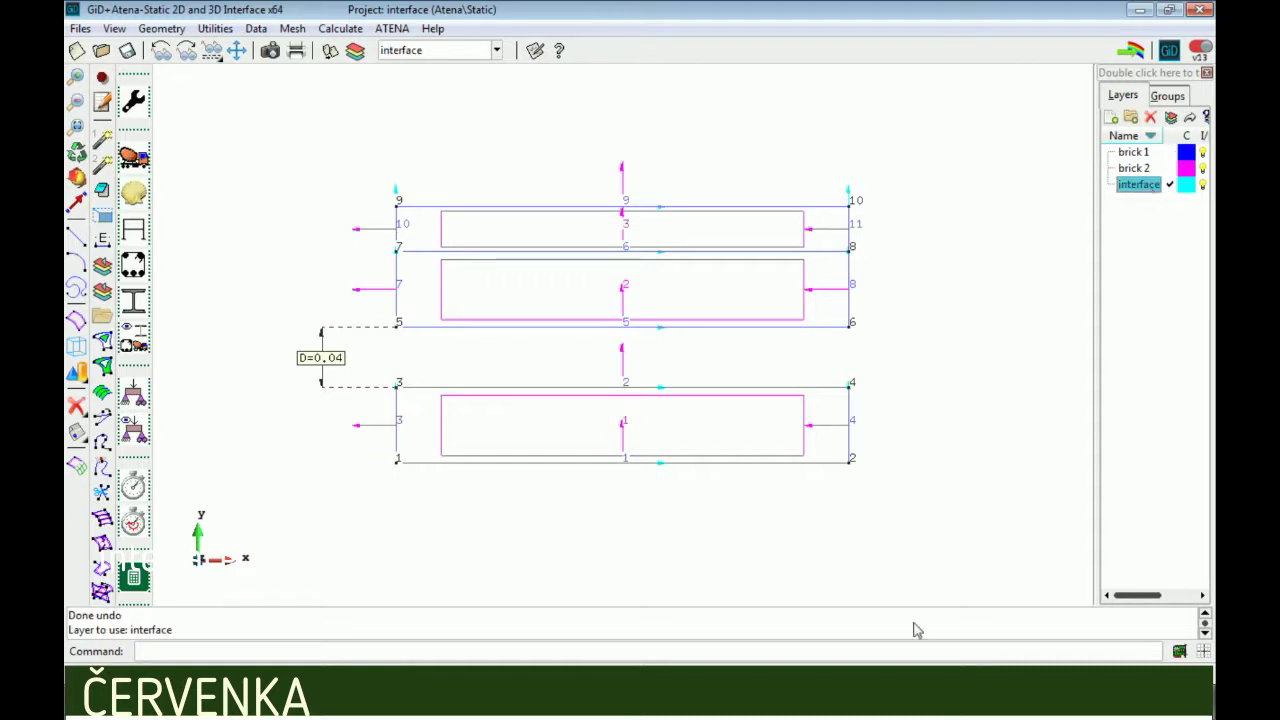
left_click(215, 28)
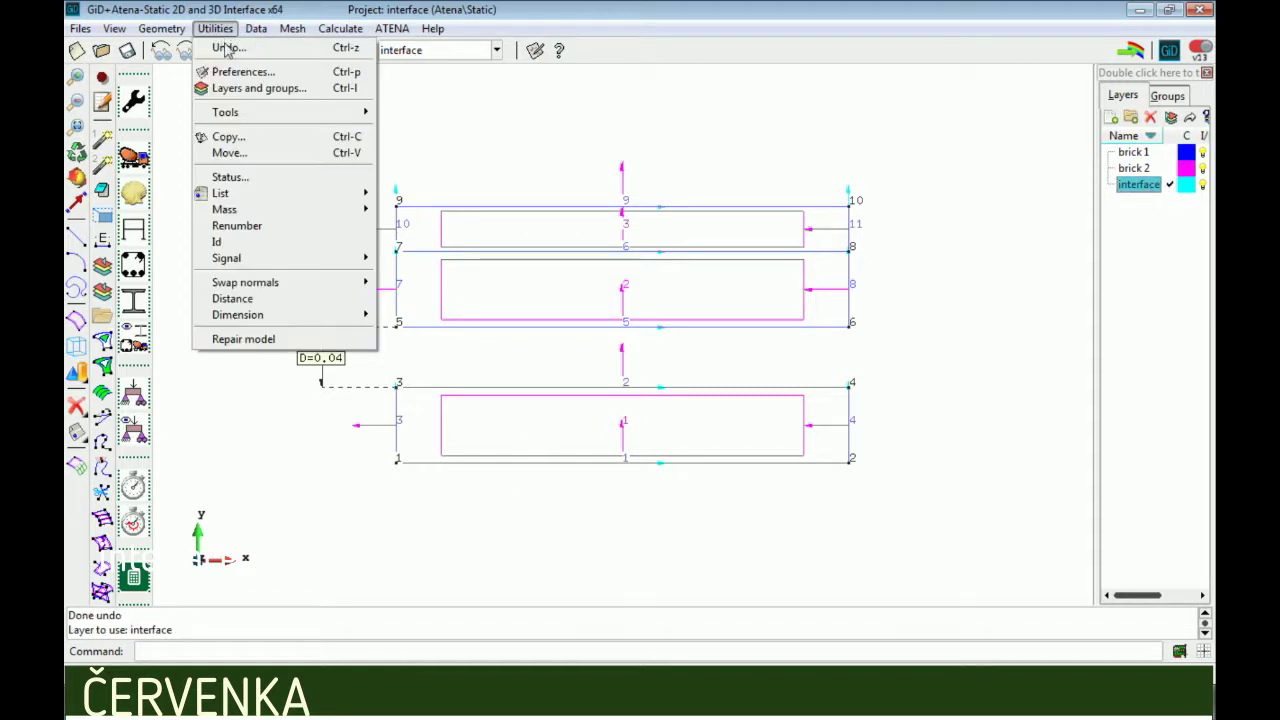
left_click(228, 153)
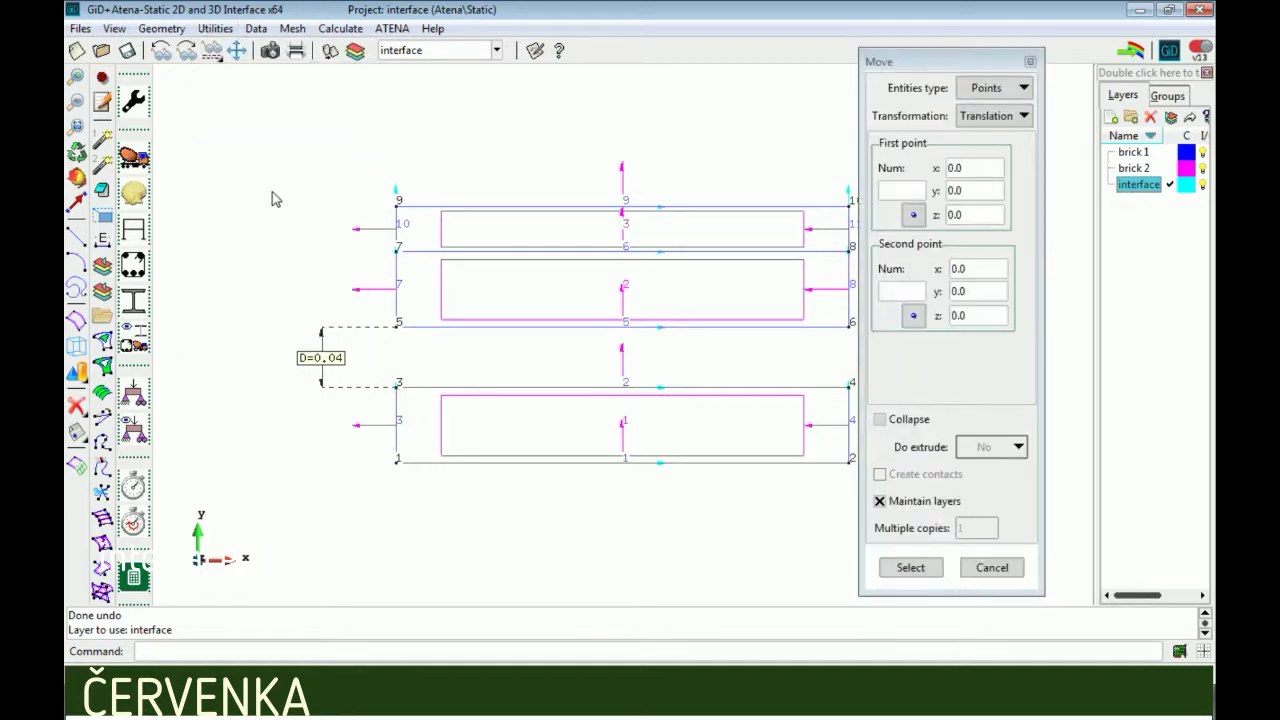
left_click(993, 88)
left_click(990, 143)
left_click(975, 293)
left_click(960, 313)
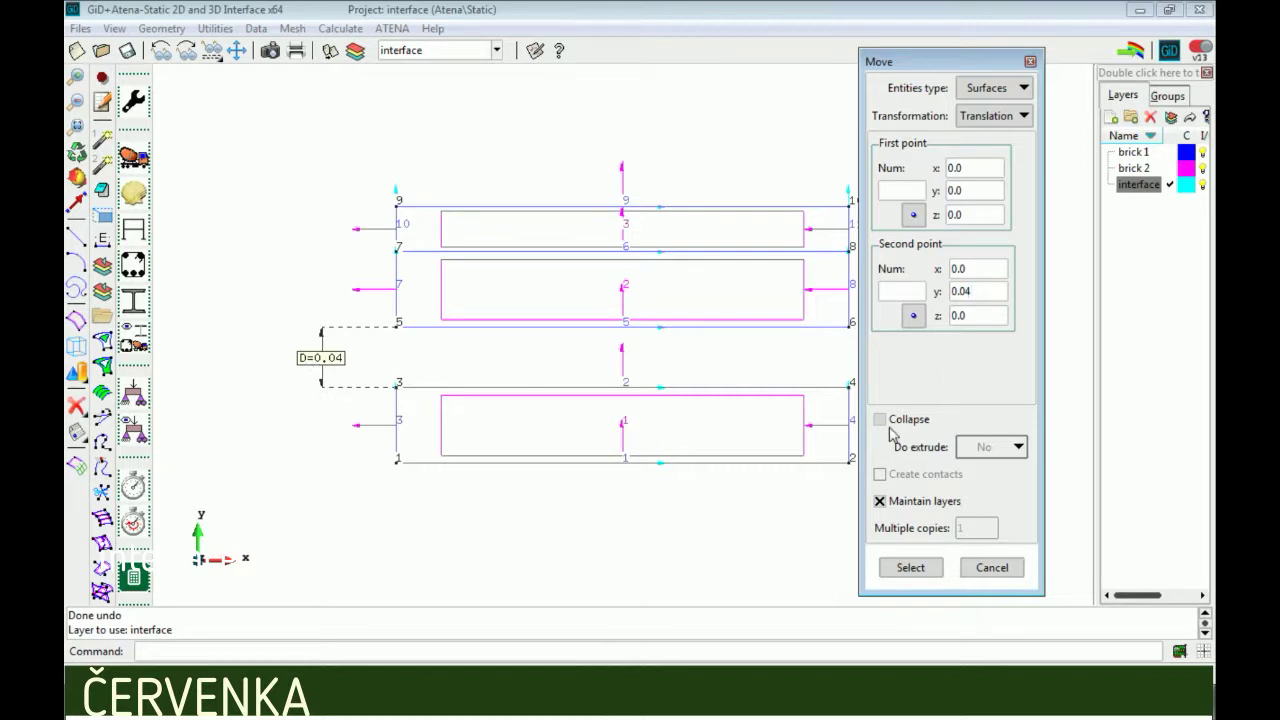
left_click(908, 567)
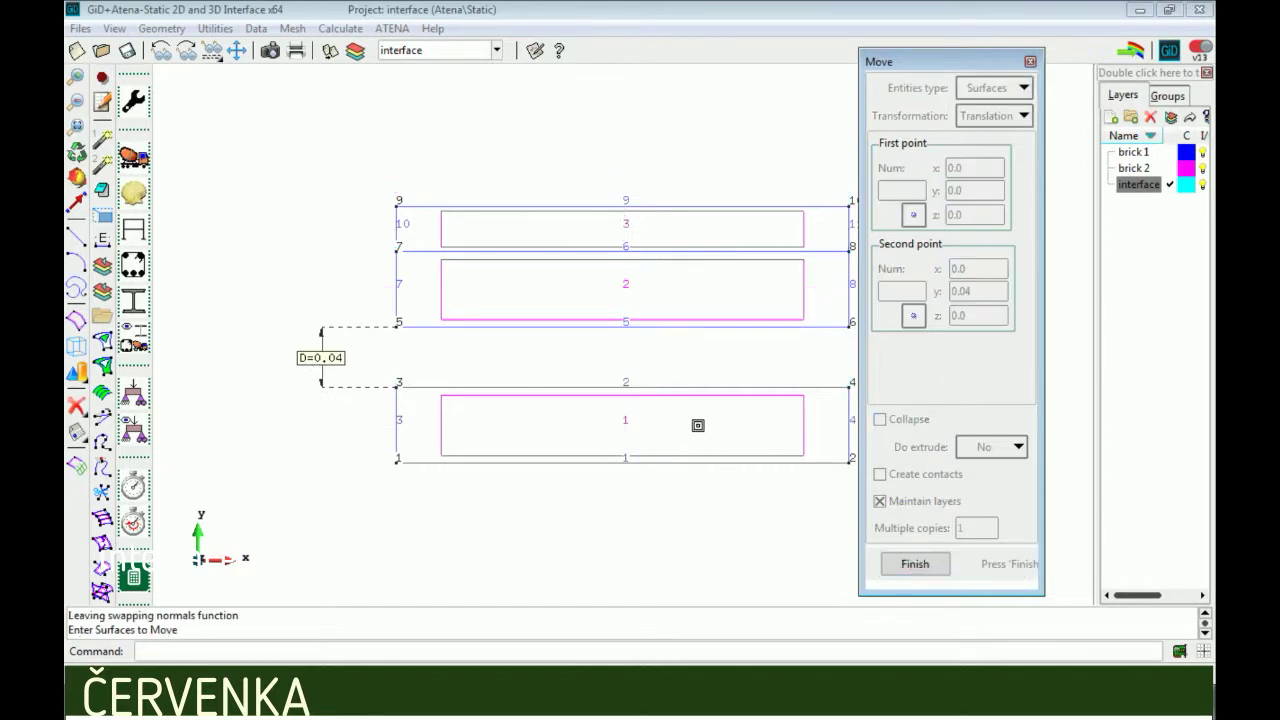
left_click(694, 378)
left_click(655, 432)
key("Escape")
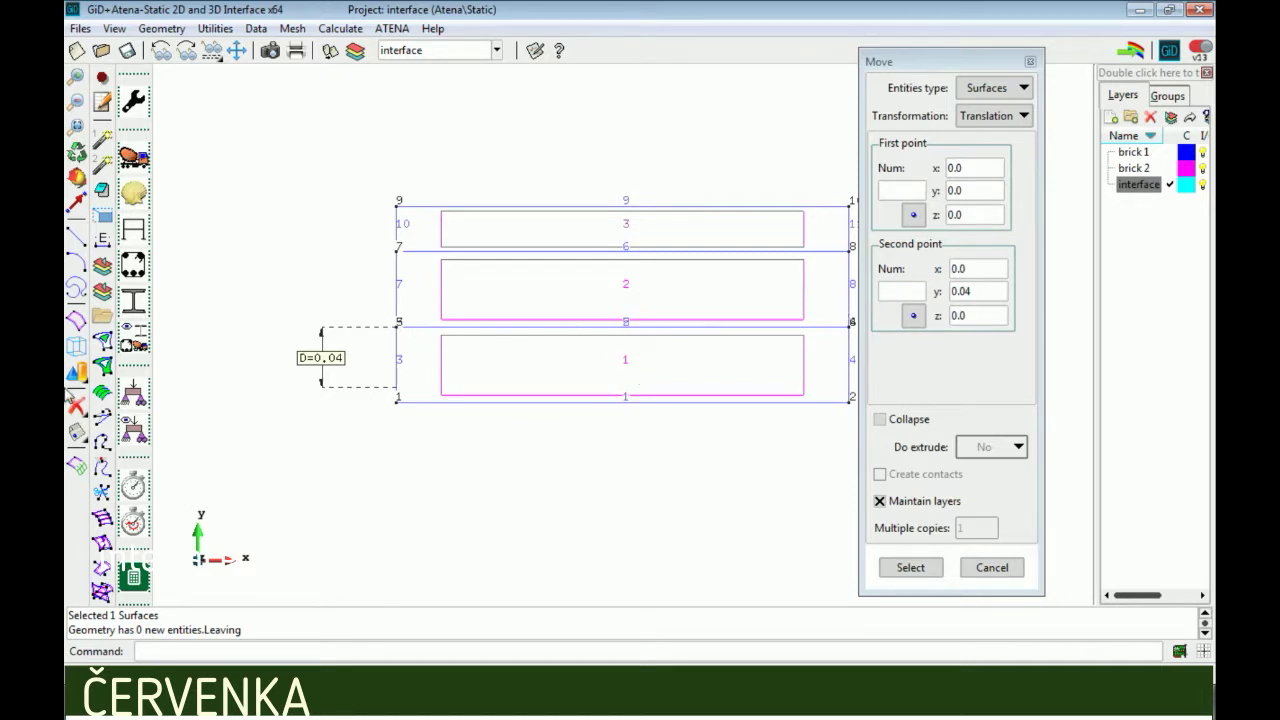
left_click(1006, 568)
- List the overlapping lines at the joint between the lower and upper bricks
left_click(77, 436)
left_click(103, 458)
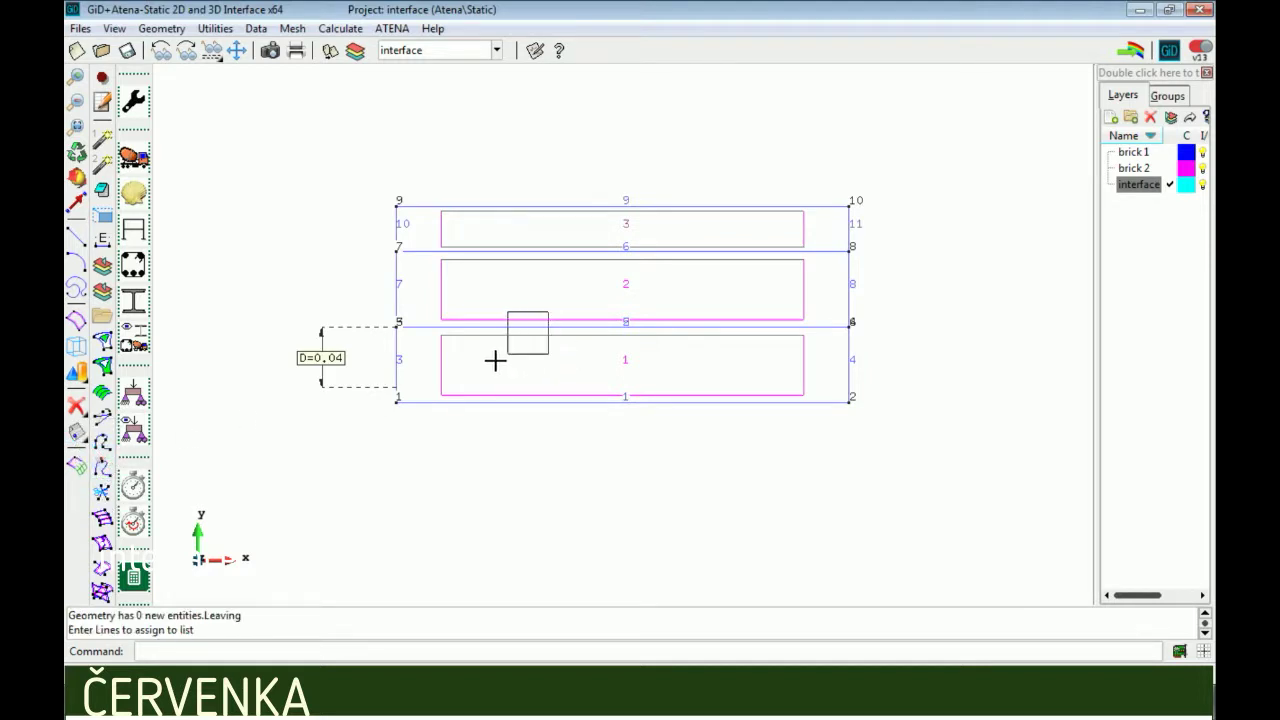
left_click(533, 324)
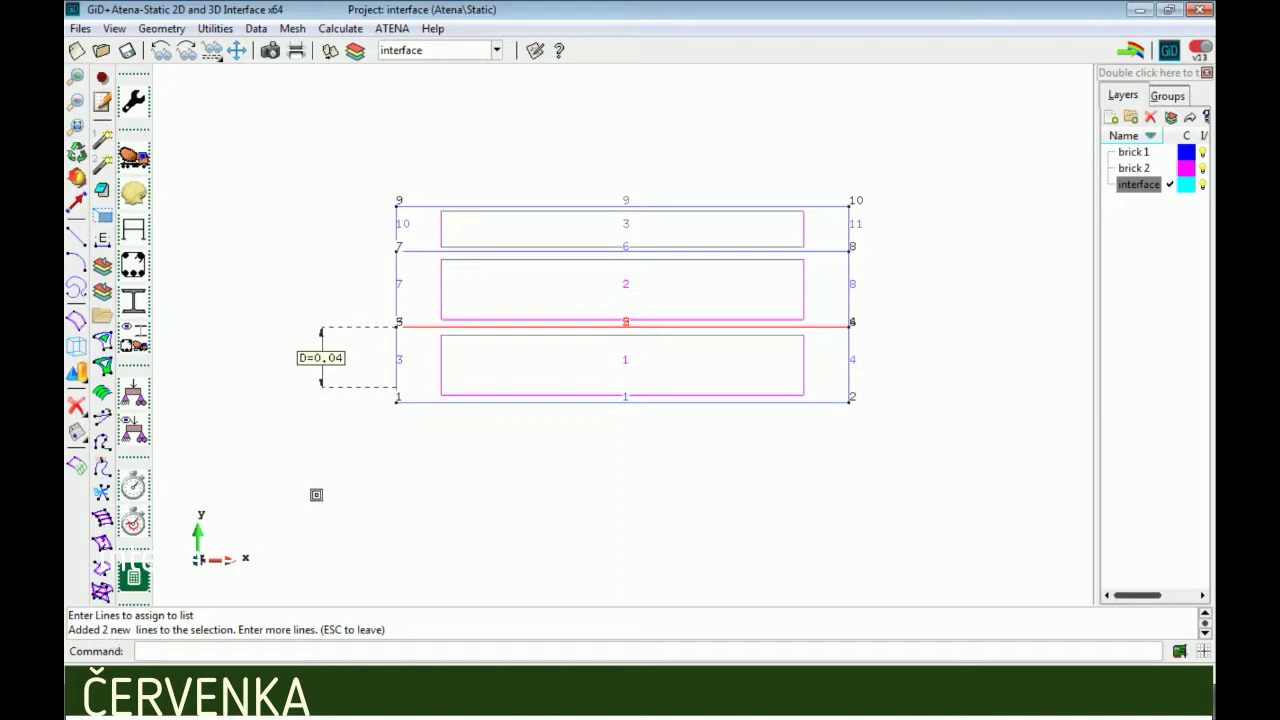
key("Escape")
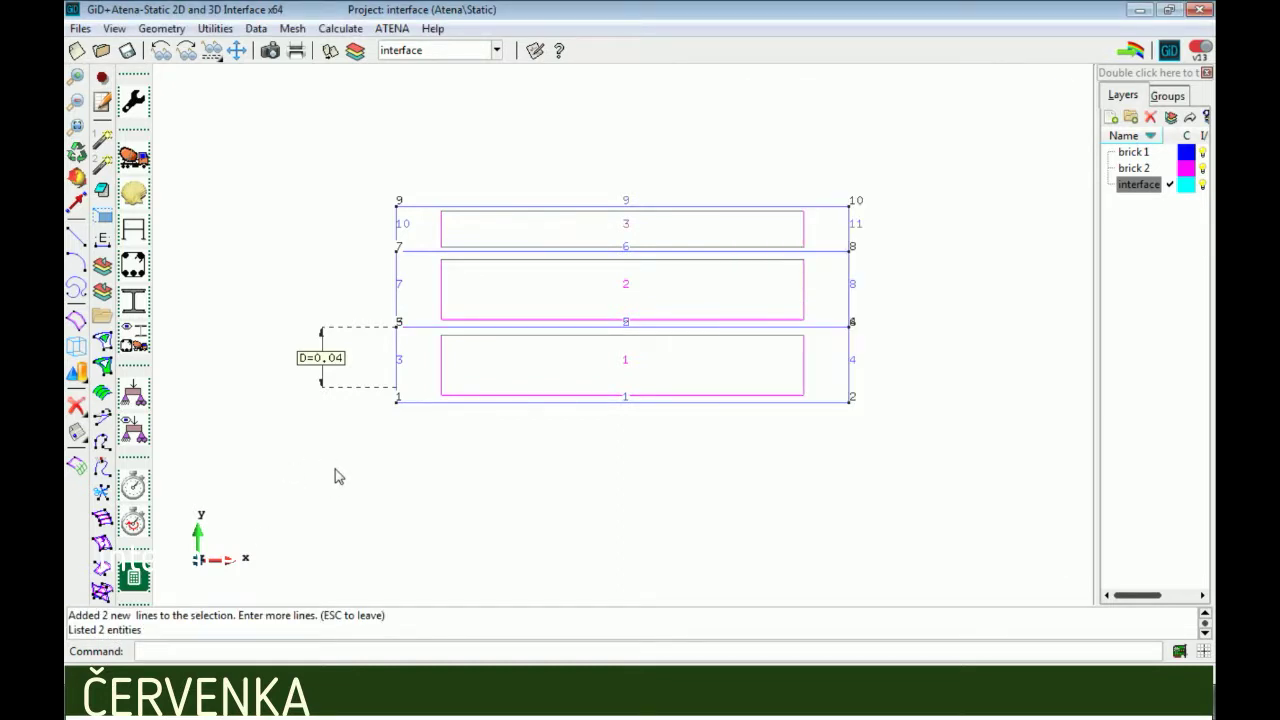
- Create a contact surface from the two coincident lines at the joint between the bricks
left_click(174, 32)
mouse_move(214, 76)
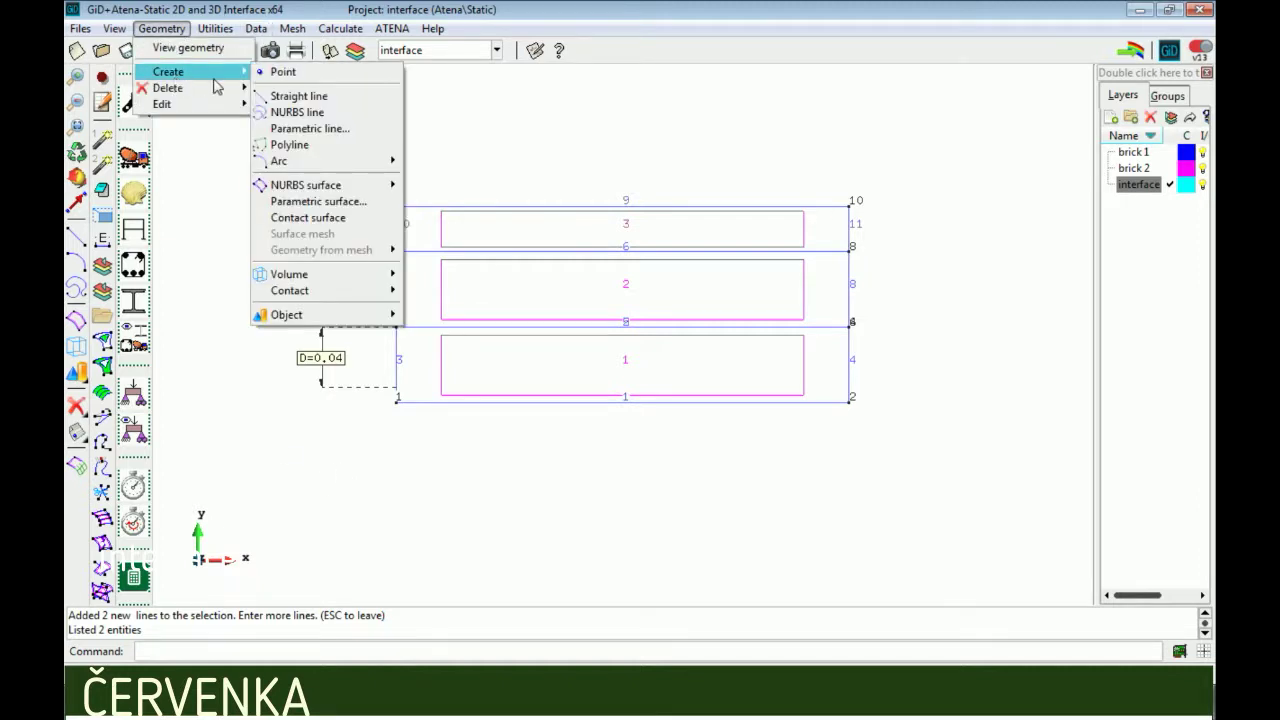
left_click(315, 226)
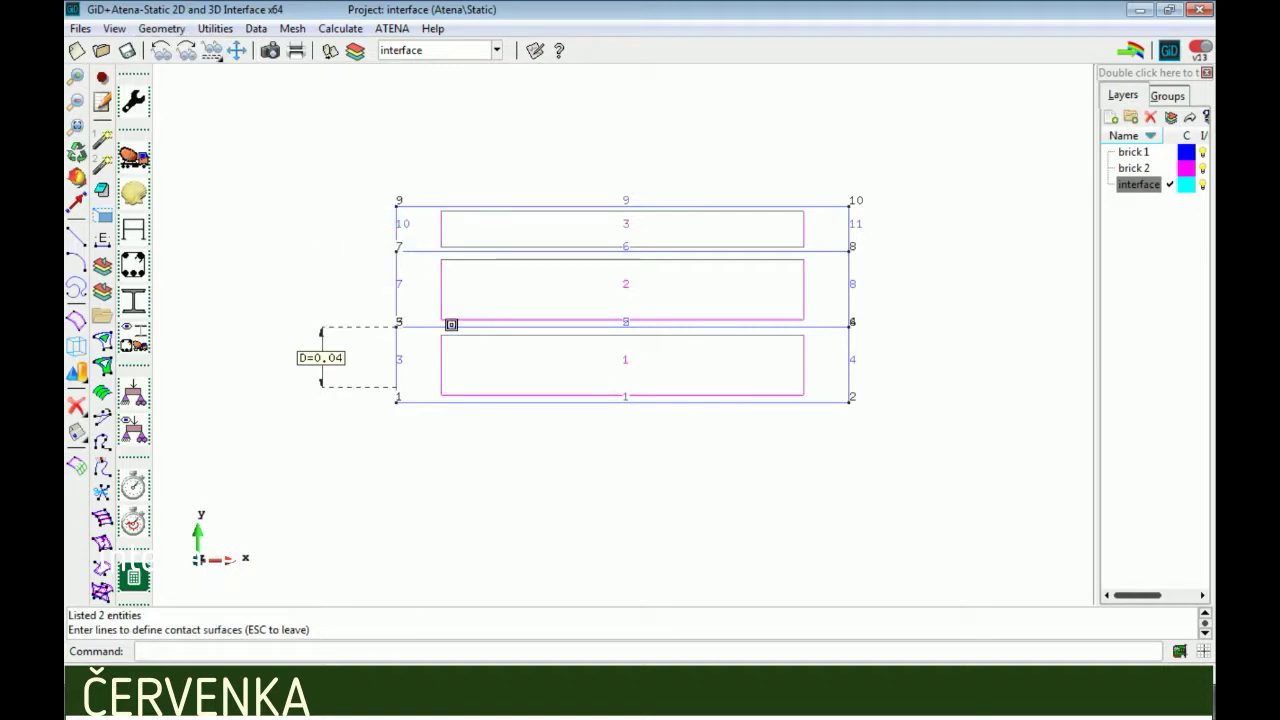
left_click(418, 325)
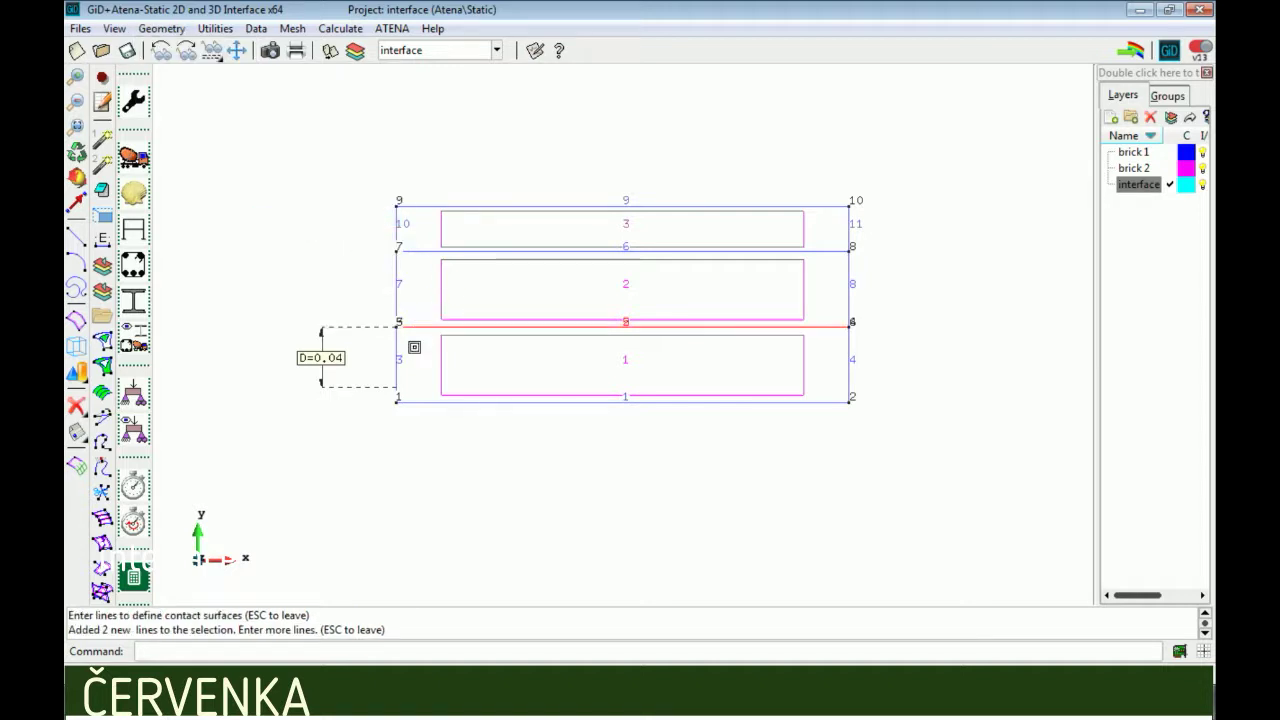
key("Escape")
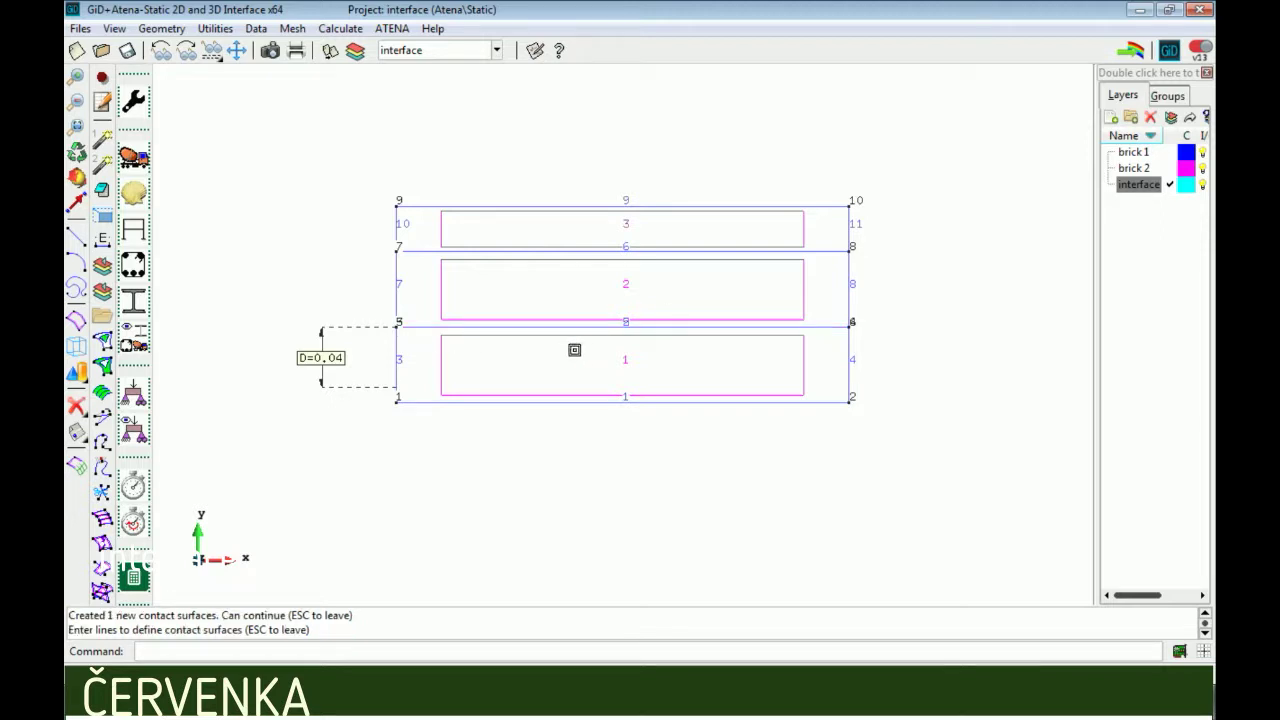
- Hide layers brick 1 and brick 2 to inspect the contact surface alone, and turn both layers back on
left_click(1202, 152)
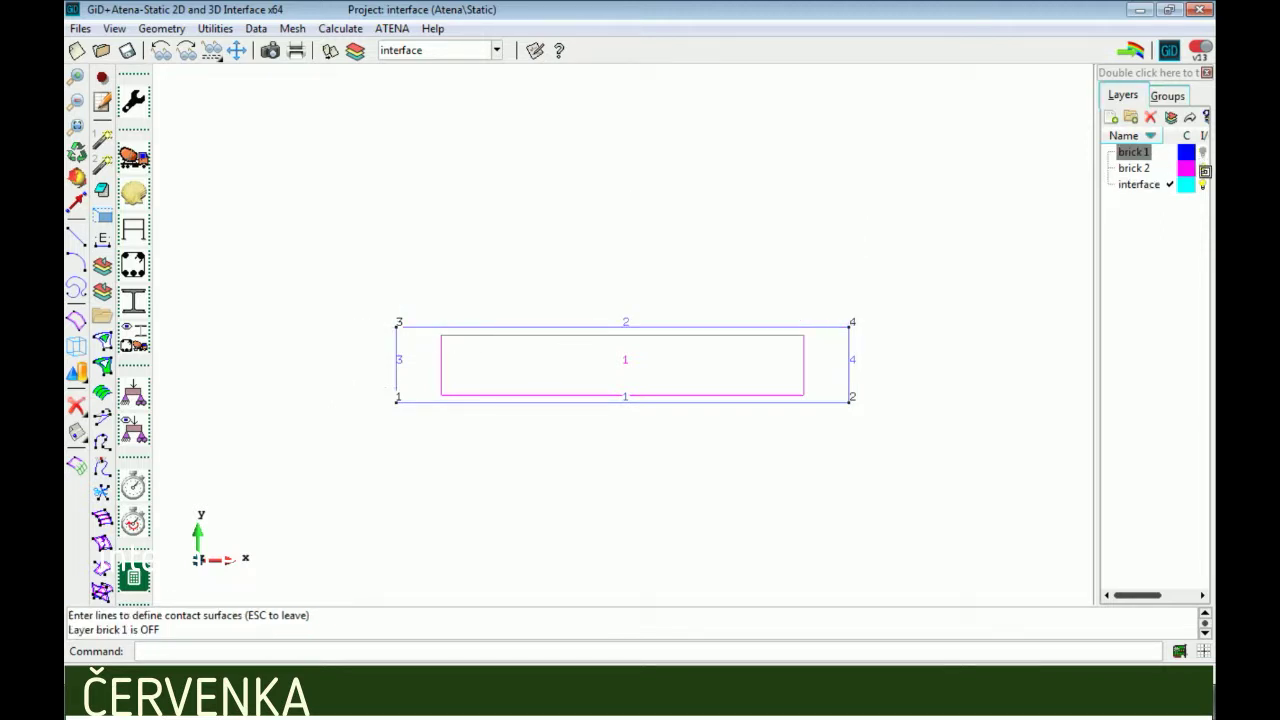
key("Escape")
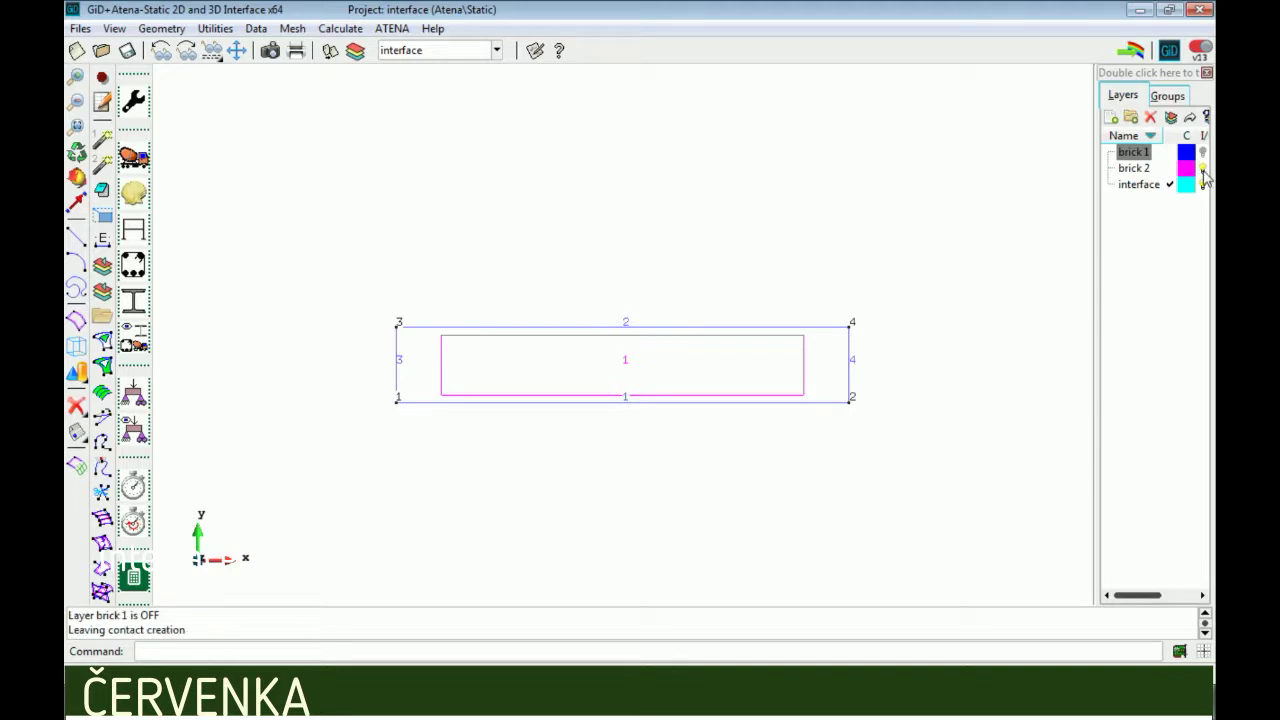
left_click(1202, 169)
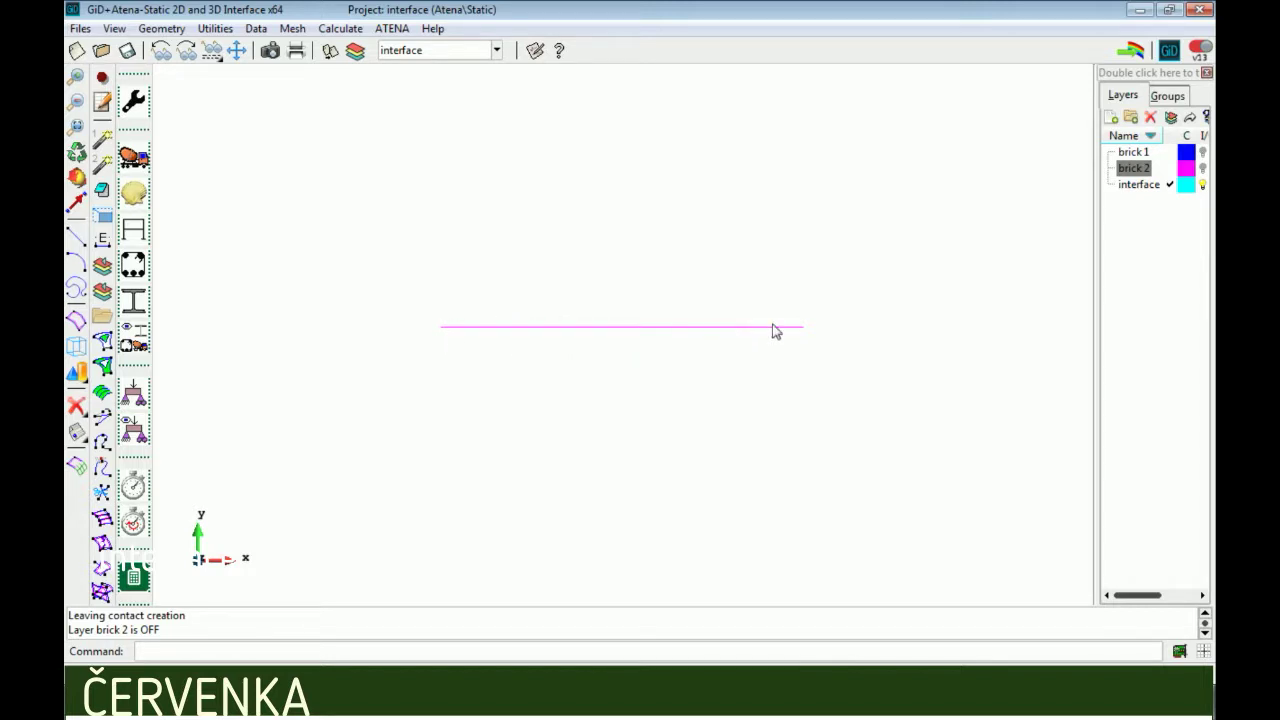
left_click(1203, 168)
left_click(1203, 151)
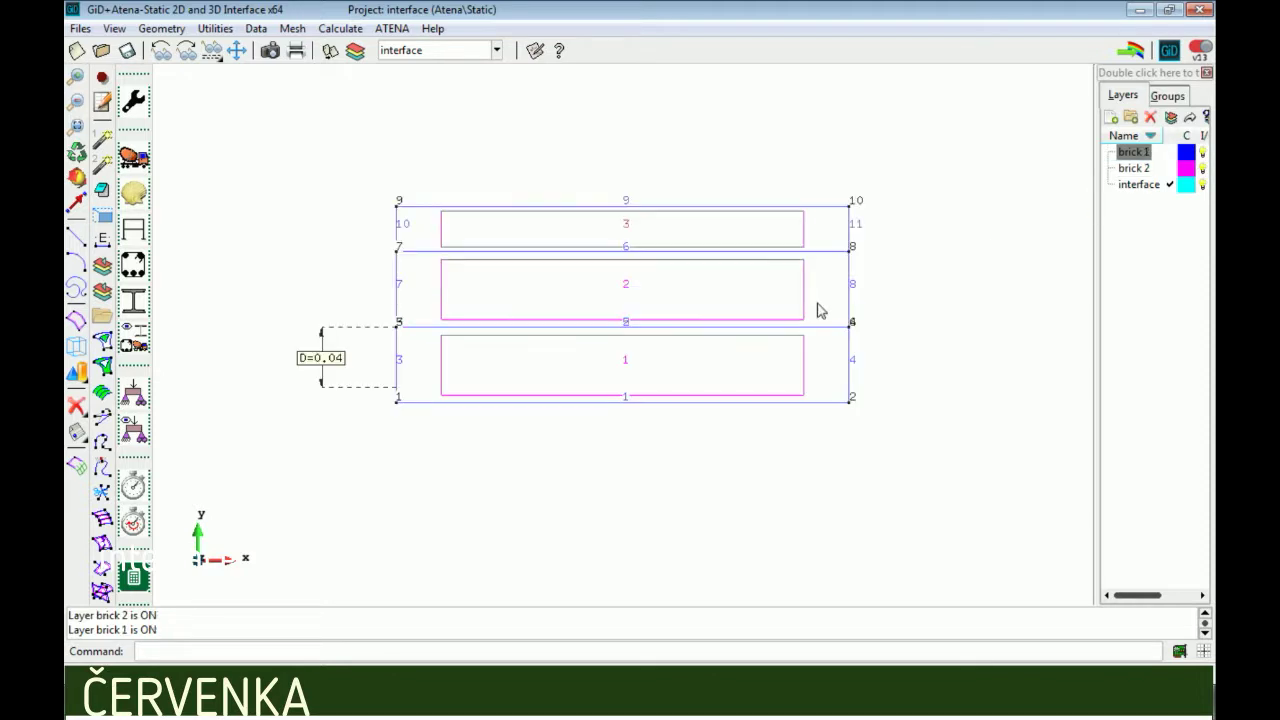
- List the surface entity at the joint between the two bricks
left_click(77, 436)
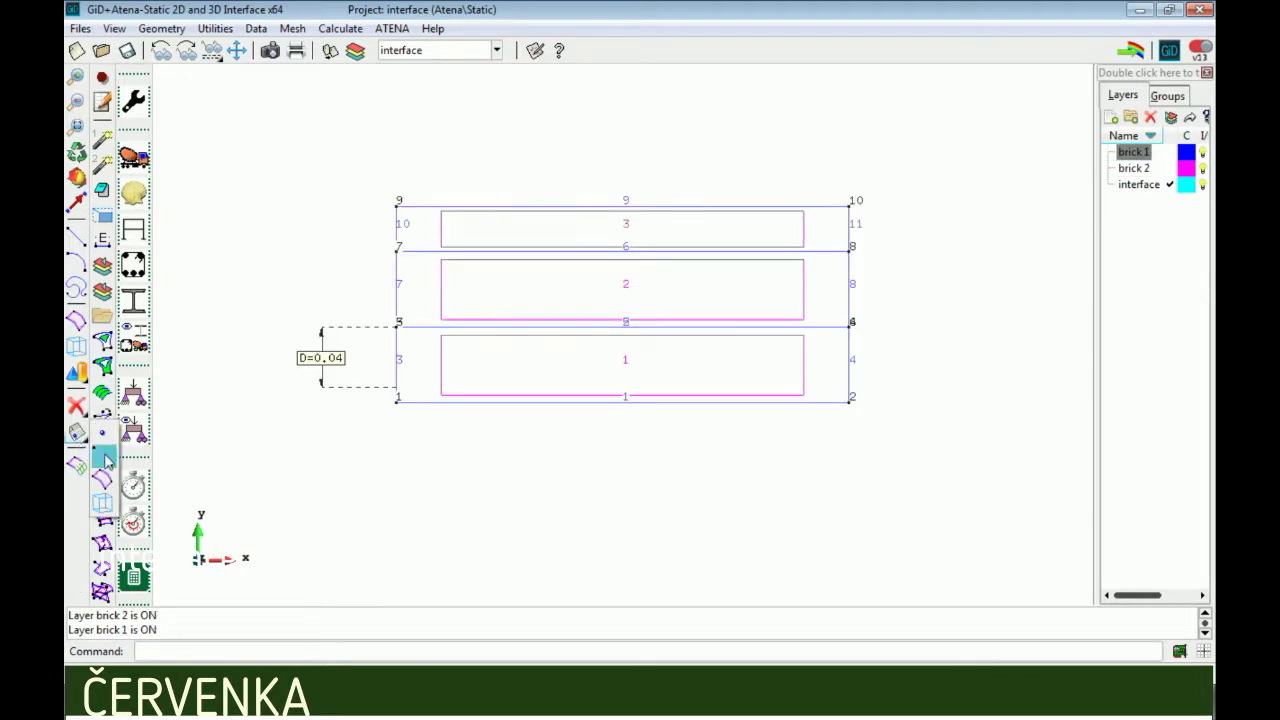
left_click(104, 484)
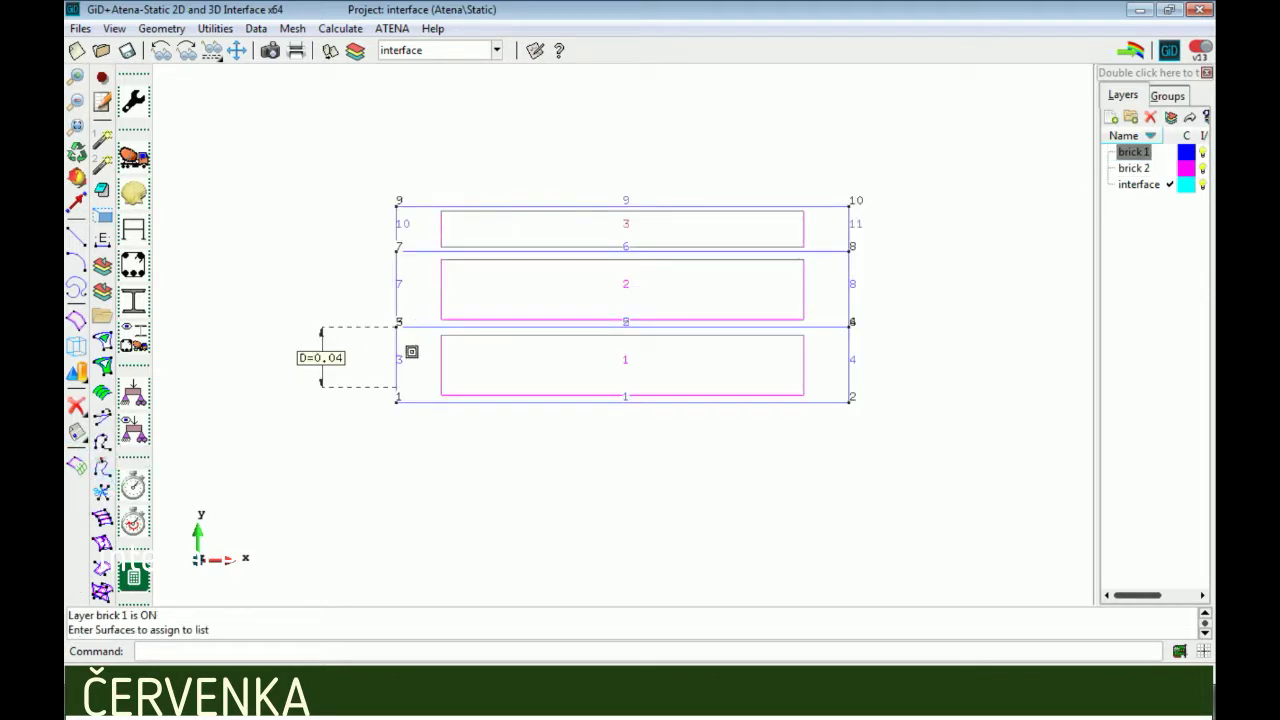
left_click(489, 352)
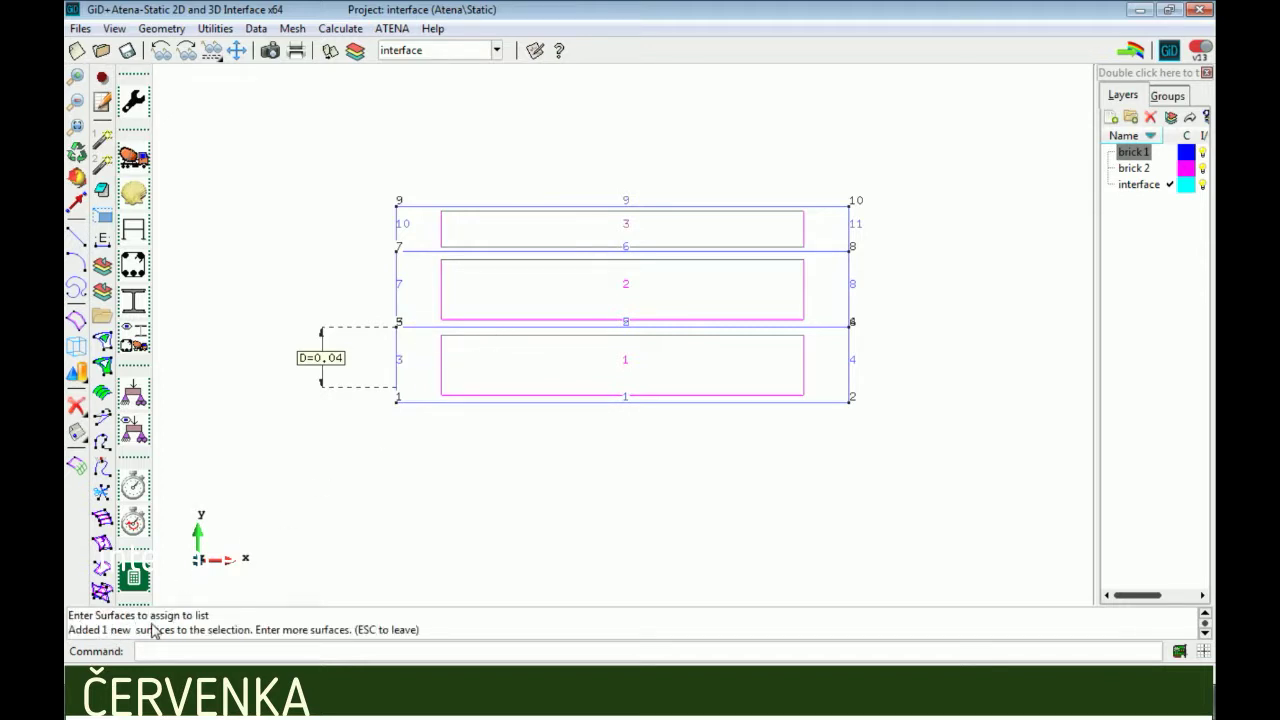
key("Escape")
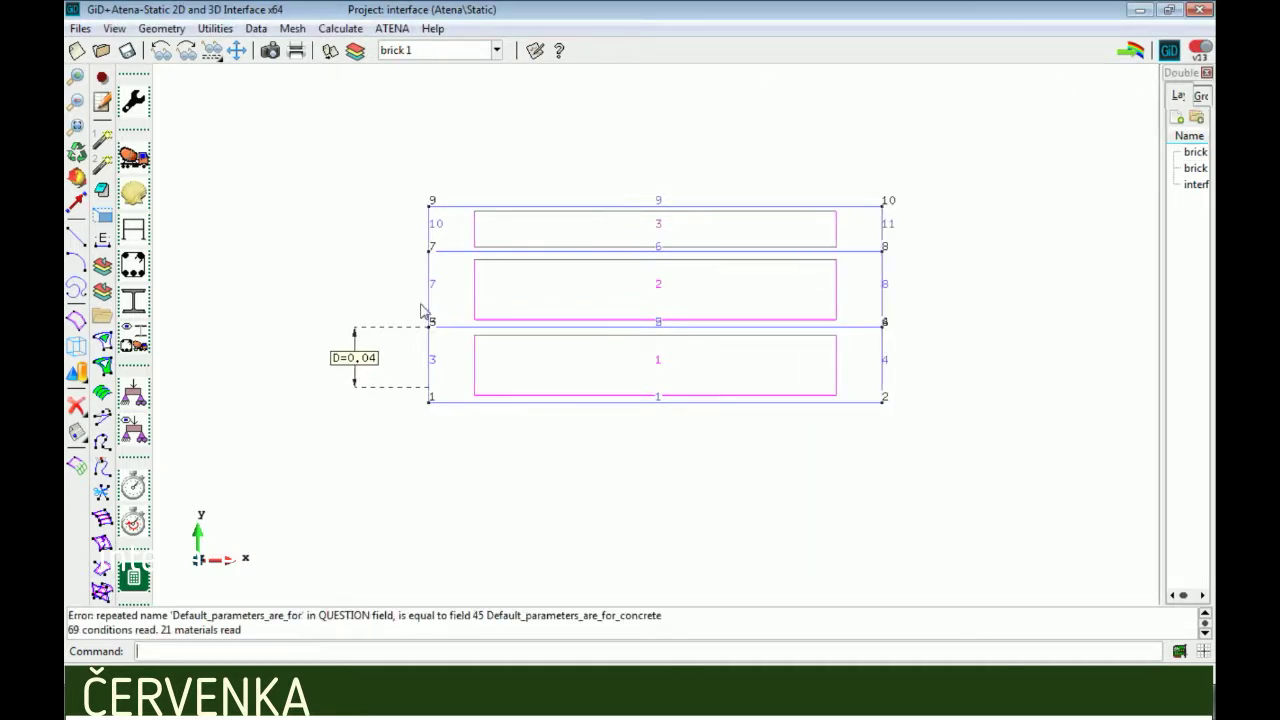
- Delete the distance dimension beside the lower brick
left_click(215, 28)
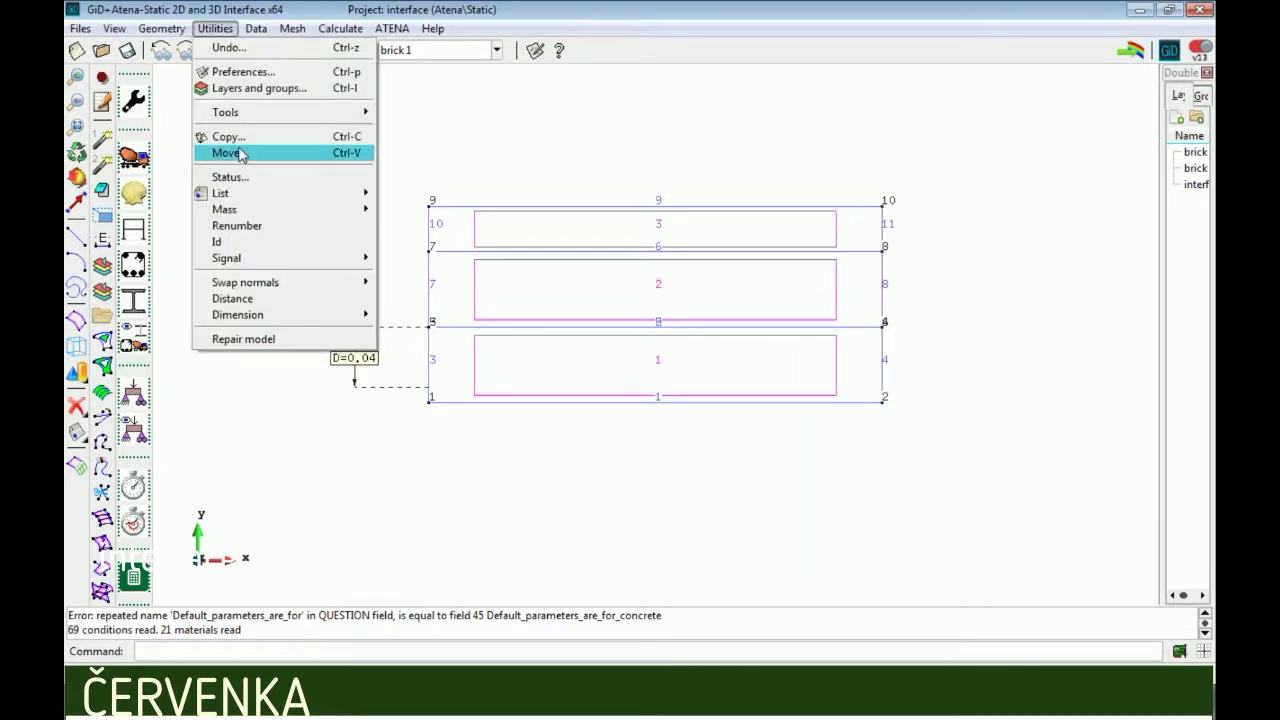
mouse_move(294, 329)
left_click(405, 330)
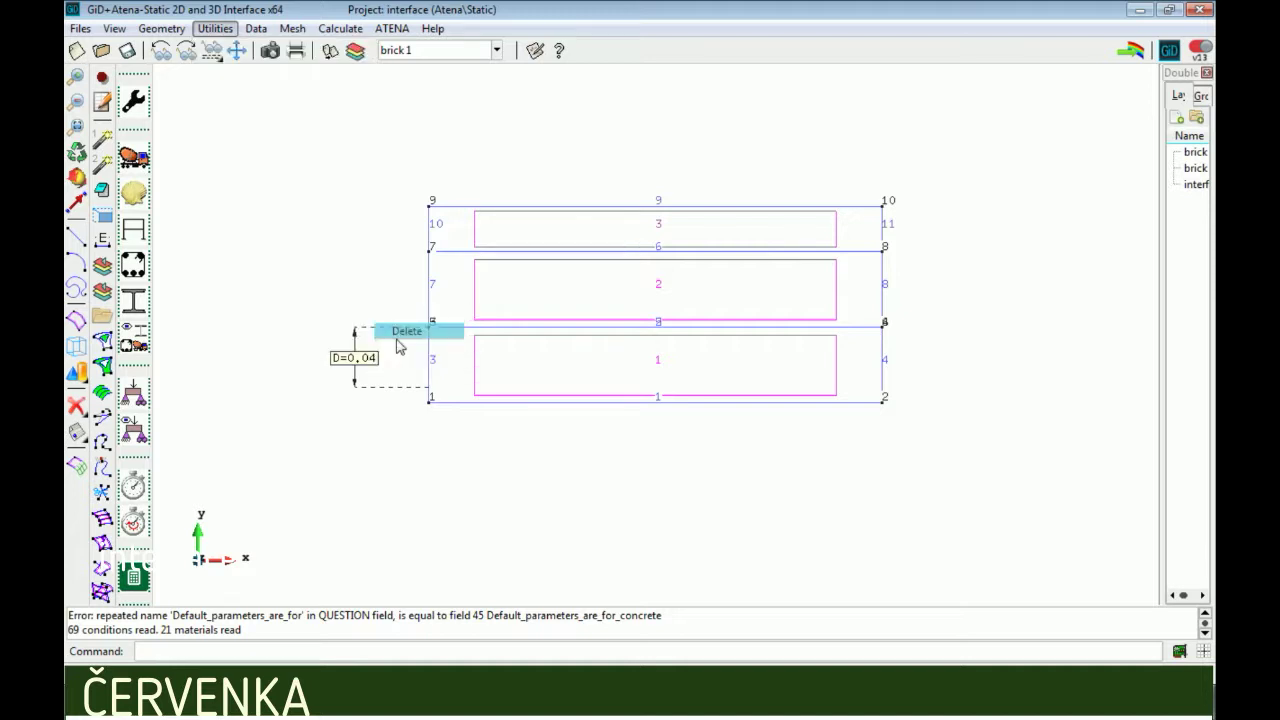
left_click(331, 395)
key("Escape")
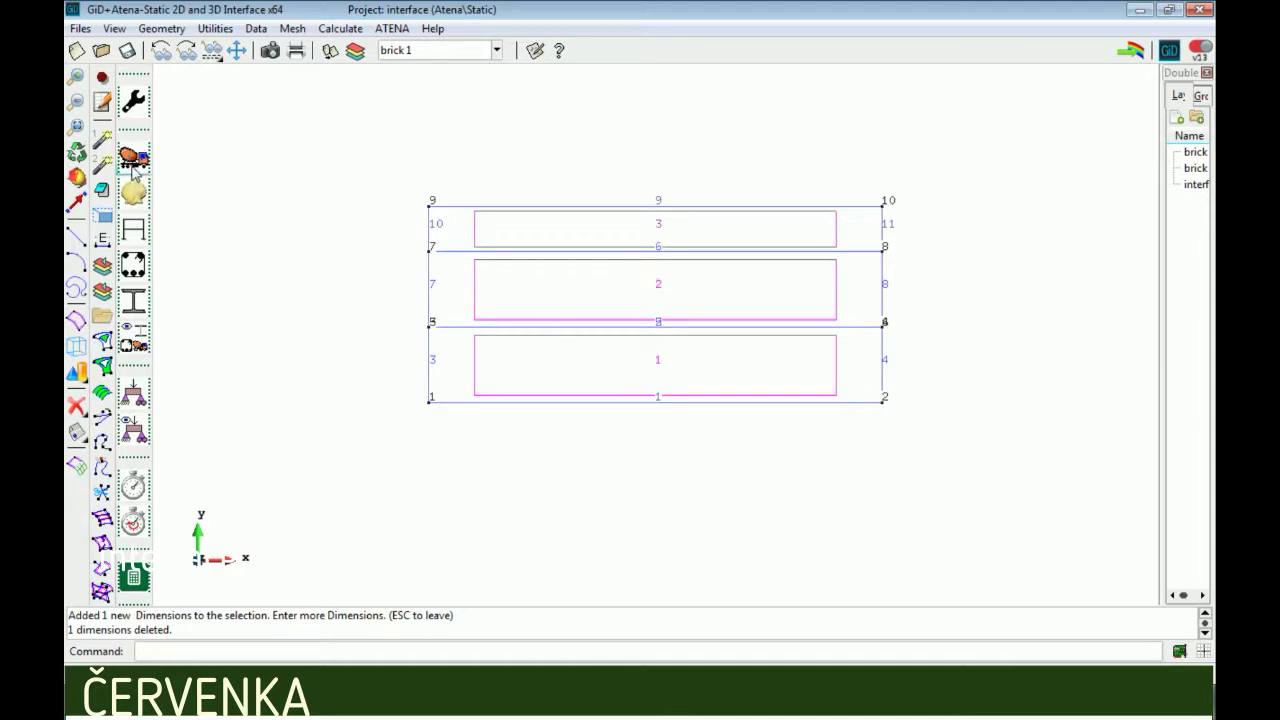
- Assign the Elastic 3D material to surface 3, the thin plate above the two bricks
left_click(256, 29)
mouse_move(325, 90)
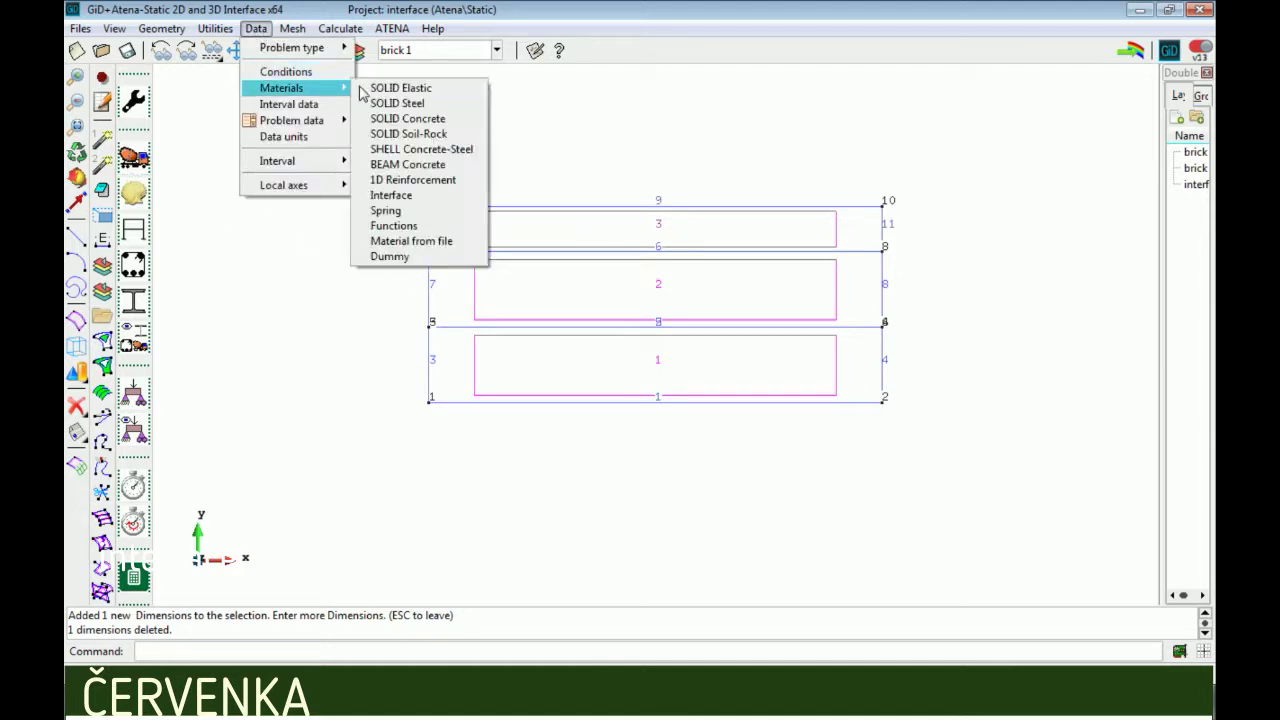
left_click(410, 88)
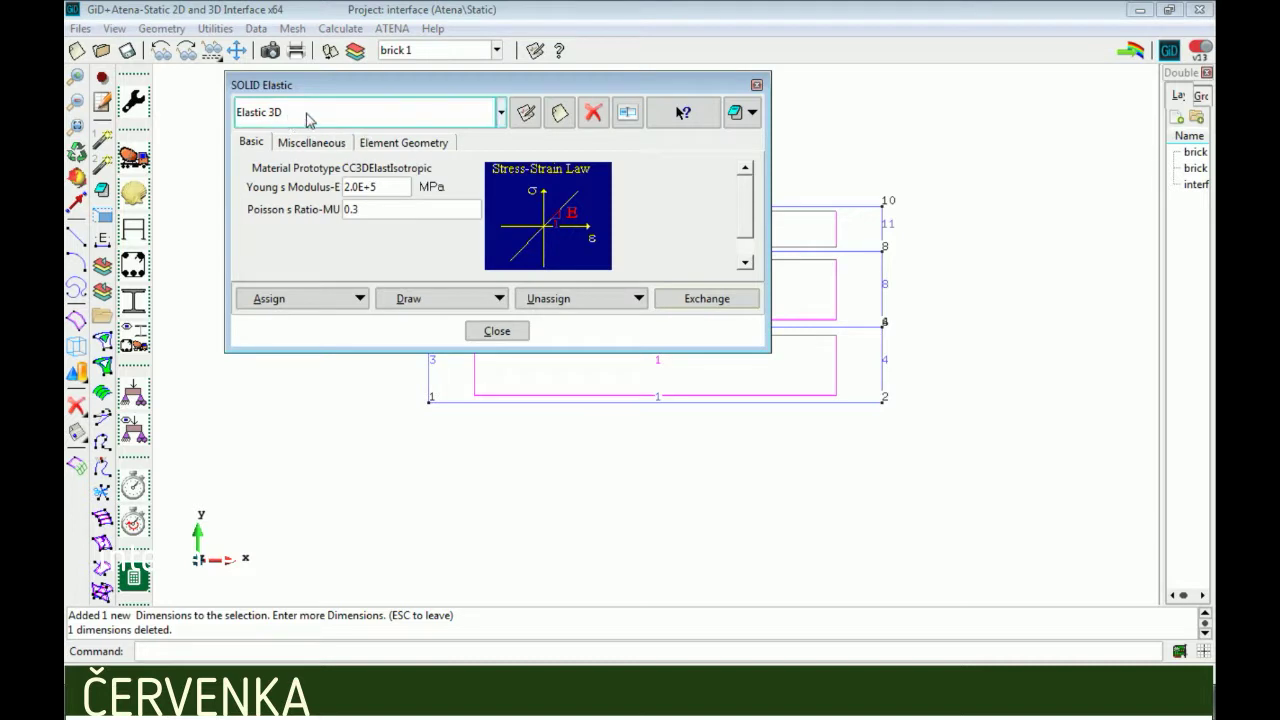
left_click(310, 302)
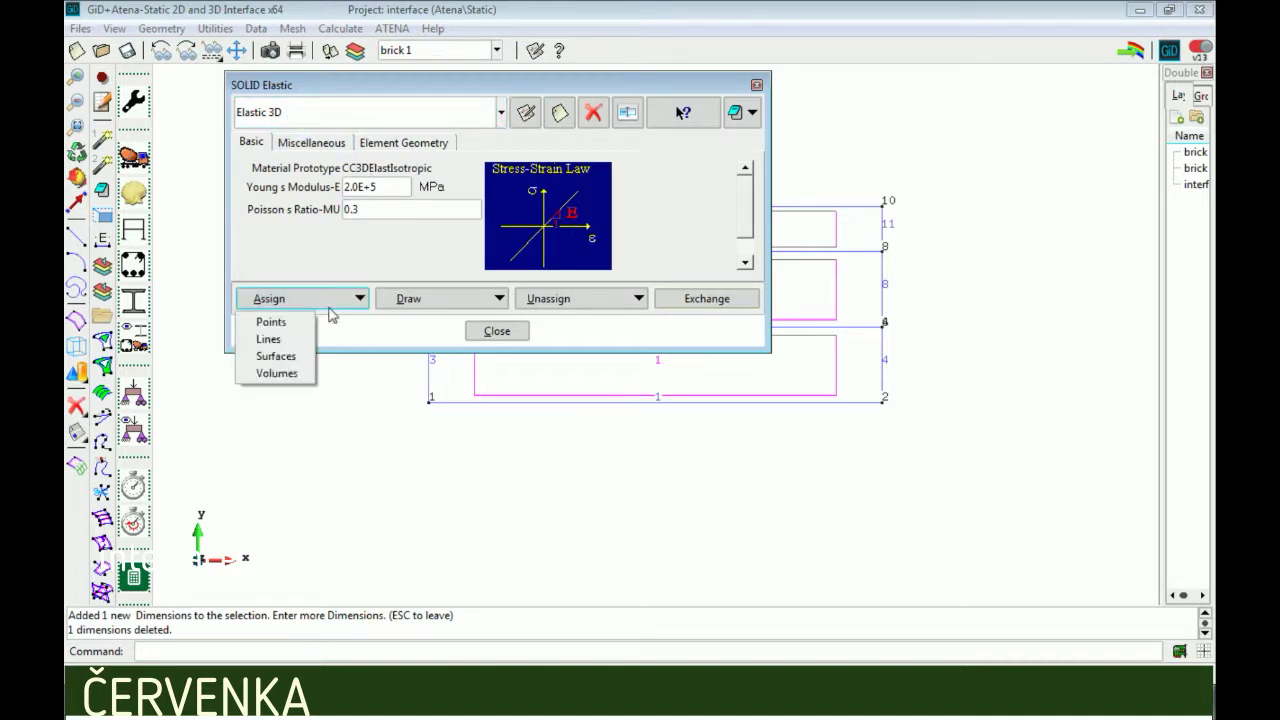
left_click(277, 356)
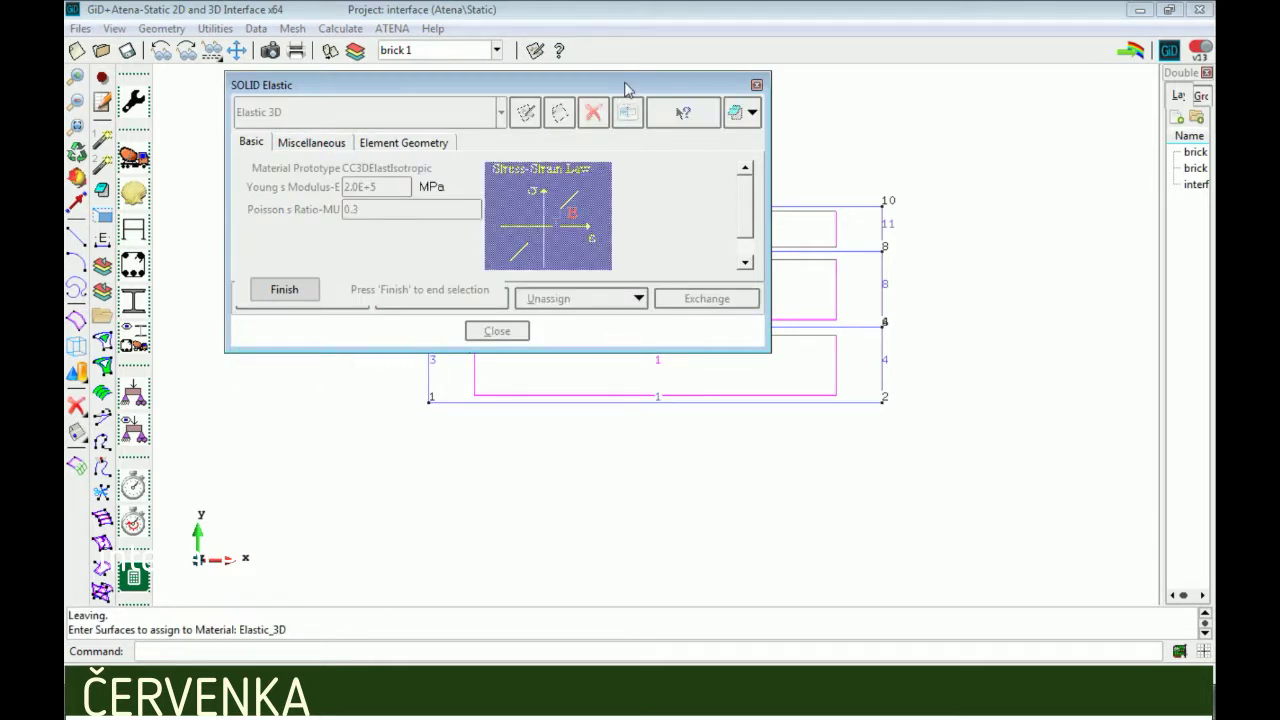
left_click_drag(627, 88, 613, 387)
left_click(486, 225)
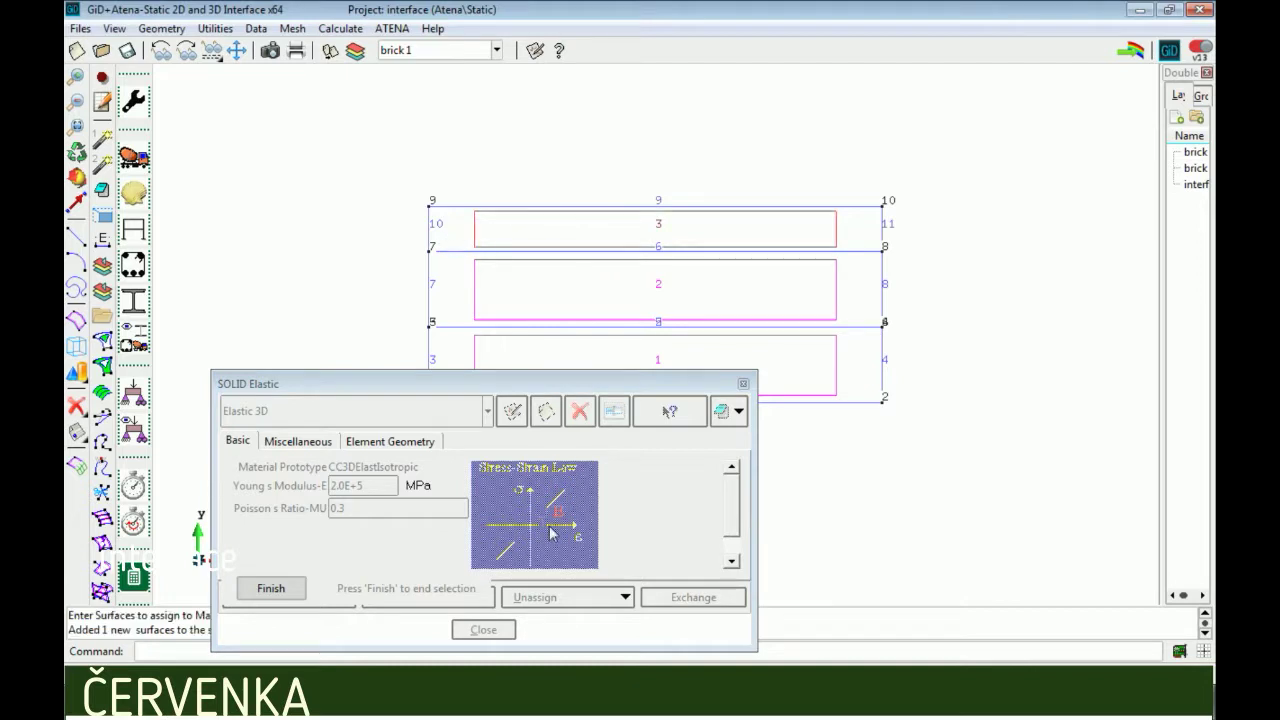
left_click(274, 589)
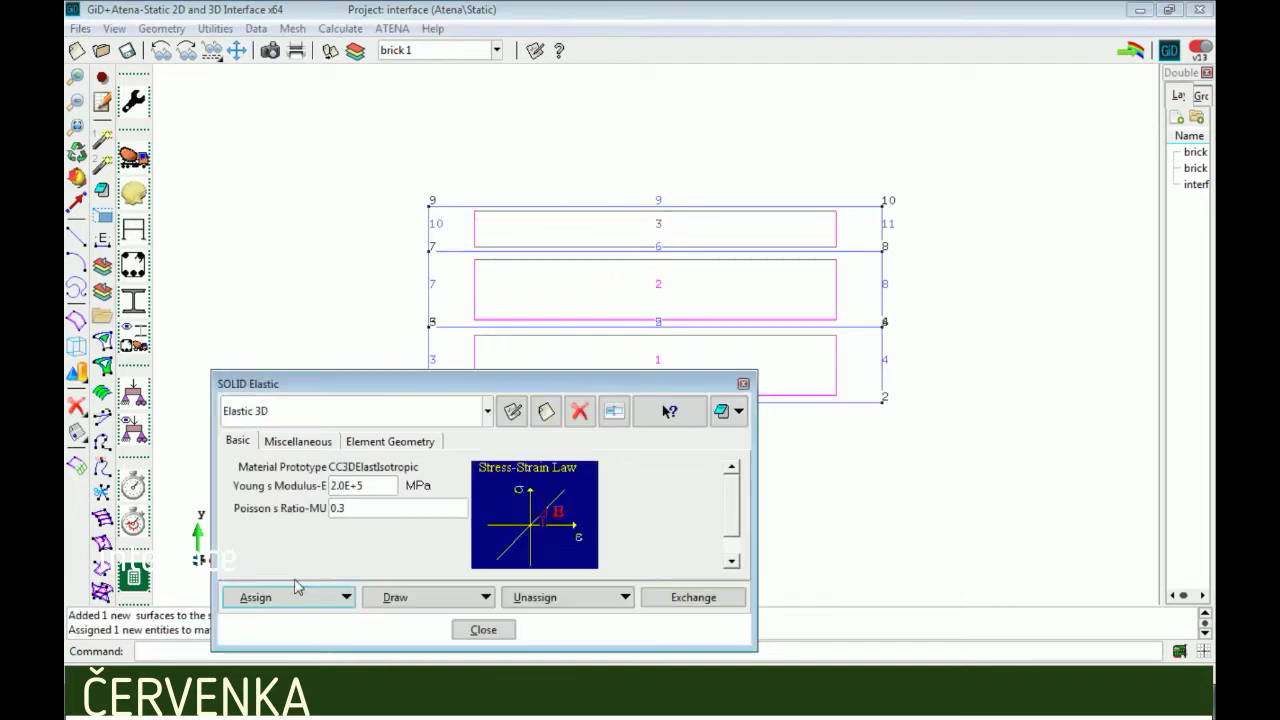
left_click(743, 386)
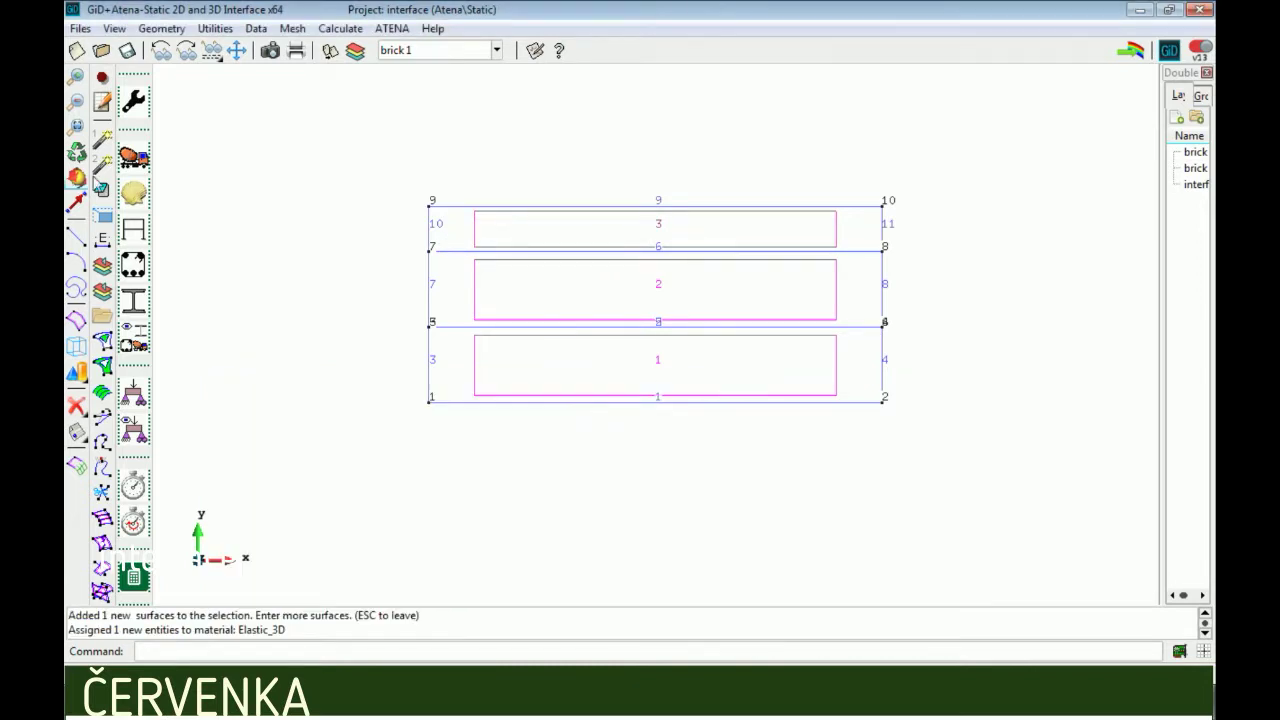
- Assign the Concrete EC2 solid material to the two brick surfaces below the elastic plate
left_click(140, 170)
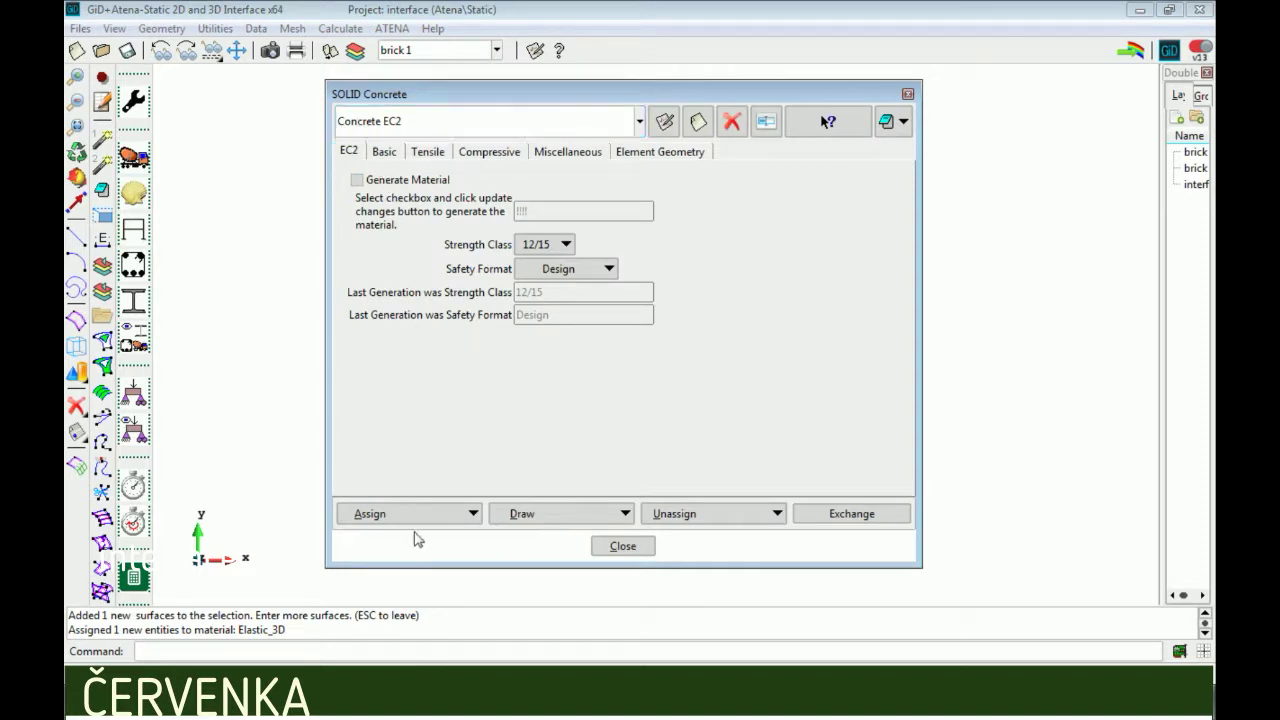
left_click(440, 514)
left_click(388, 572)
left_click_drag(516, 96, 230, 460)
left_click(828, 304)
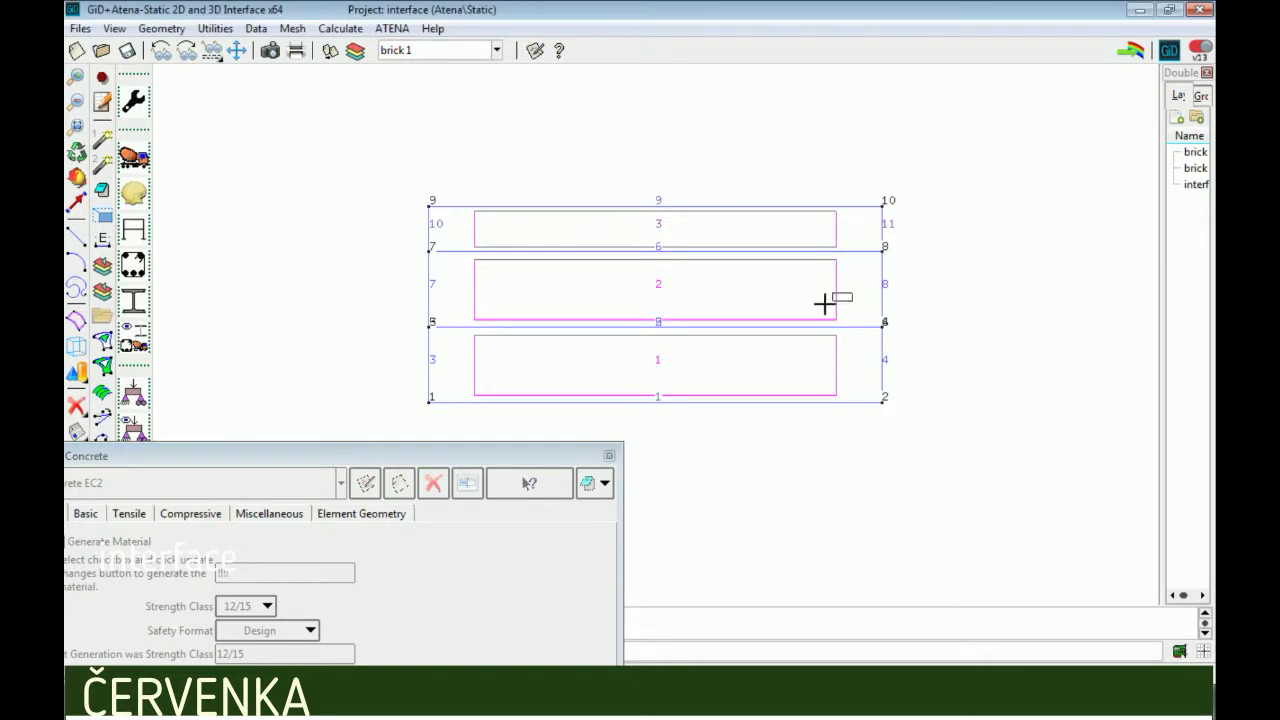
left_click(822, 382)
left_click_drag(572, 460, 1008, 120)
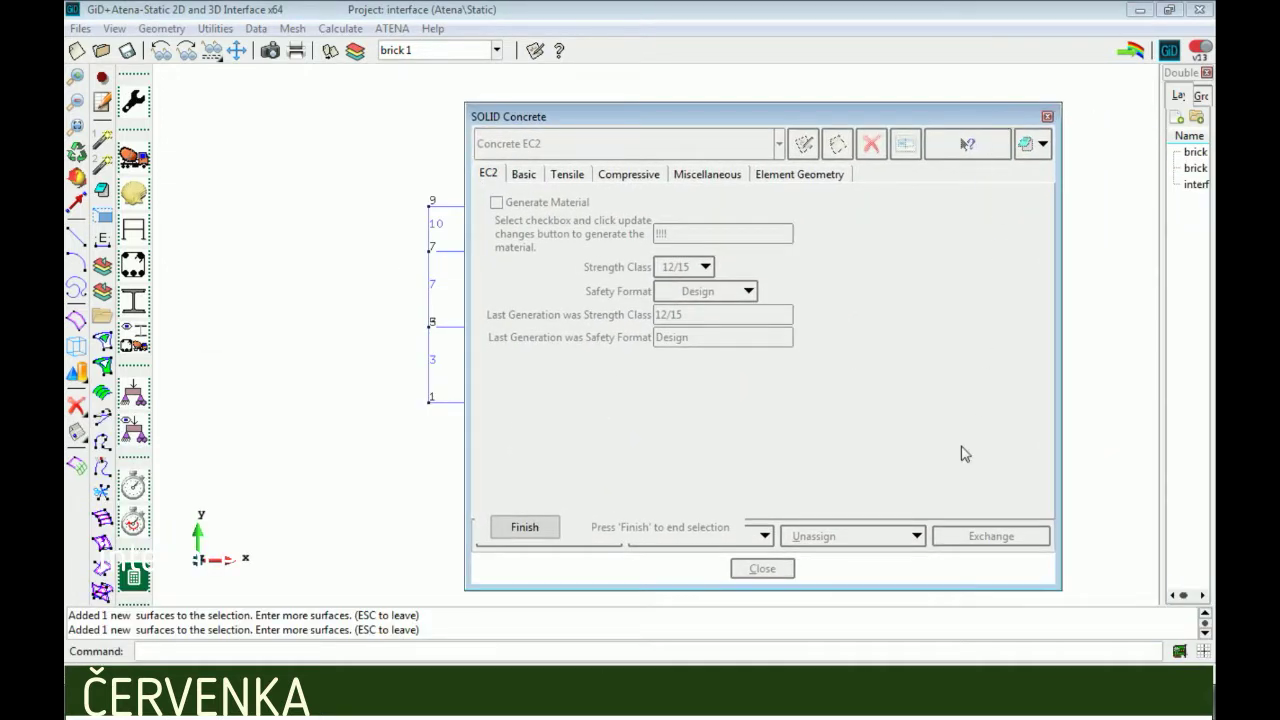
left_click(547, 528)
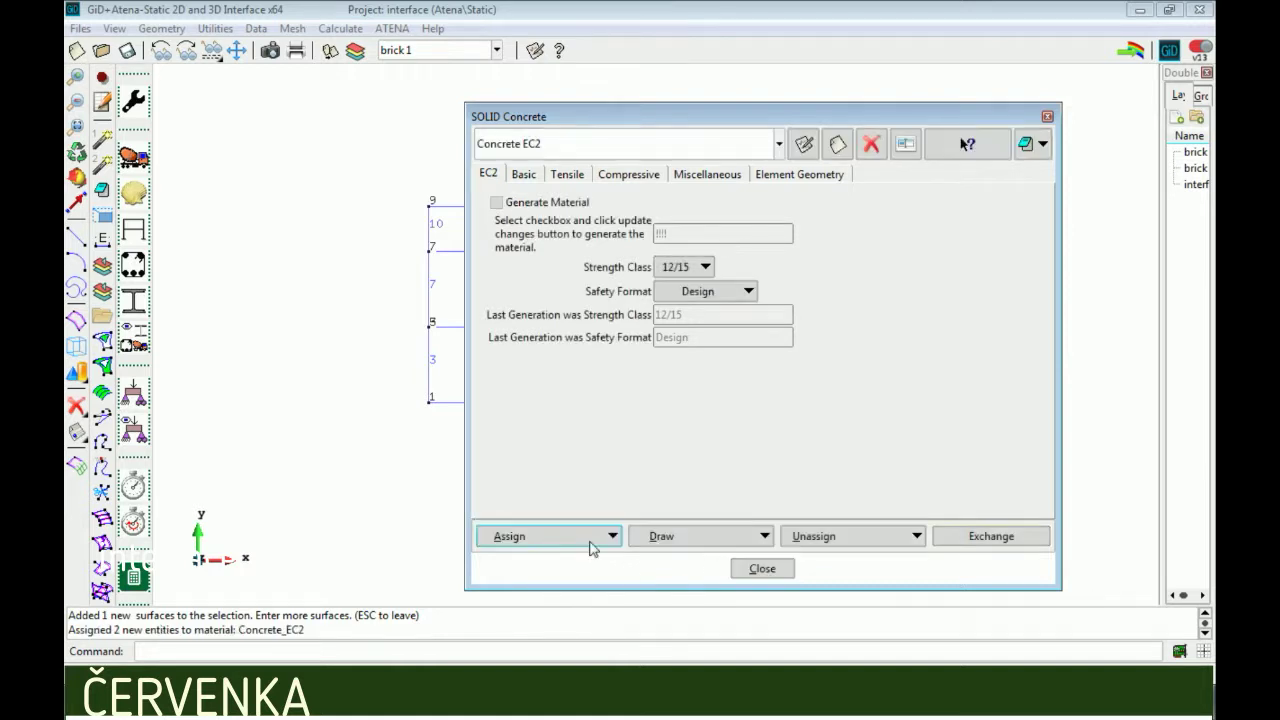
left_click(761, 569)
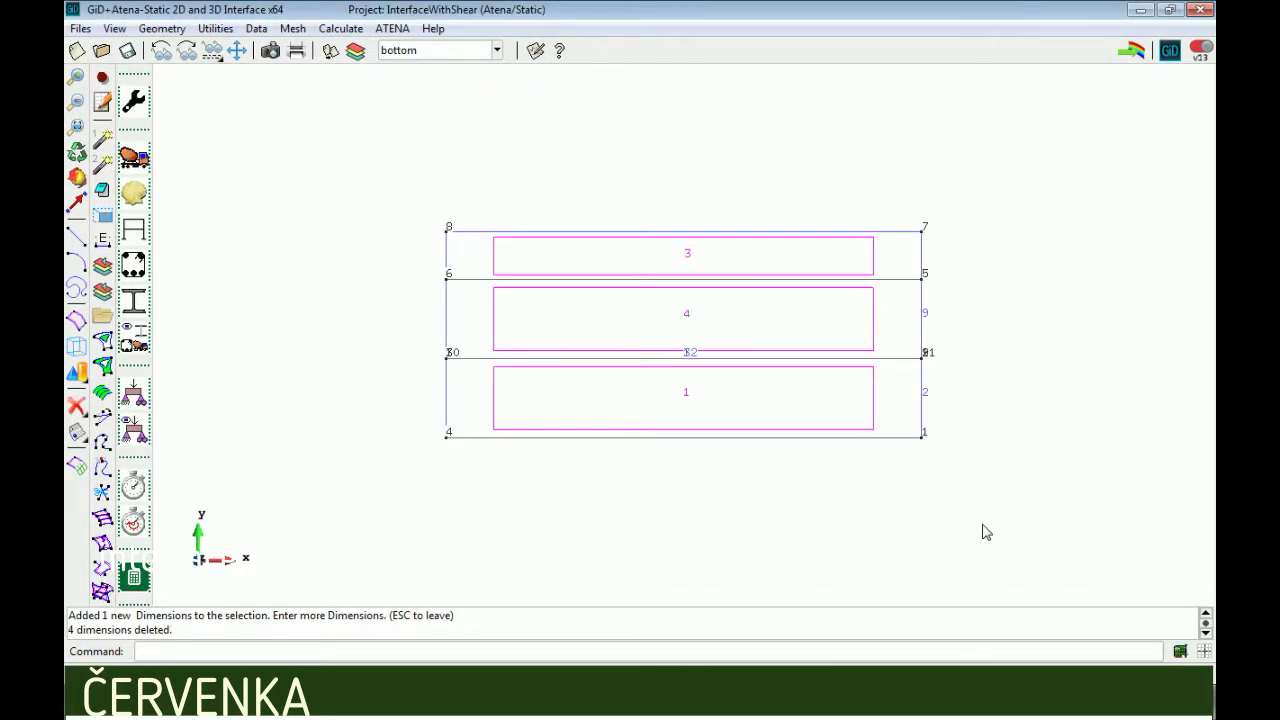
- Select the Interface Concrete-Concrete material with the CC2DInterface prototype and review its element geometry and miscellaneous parameters
left_click(256, 28)
mouse_move(288, 87)
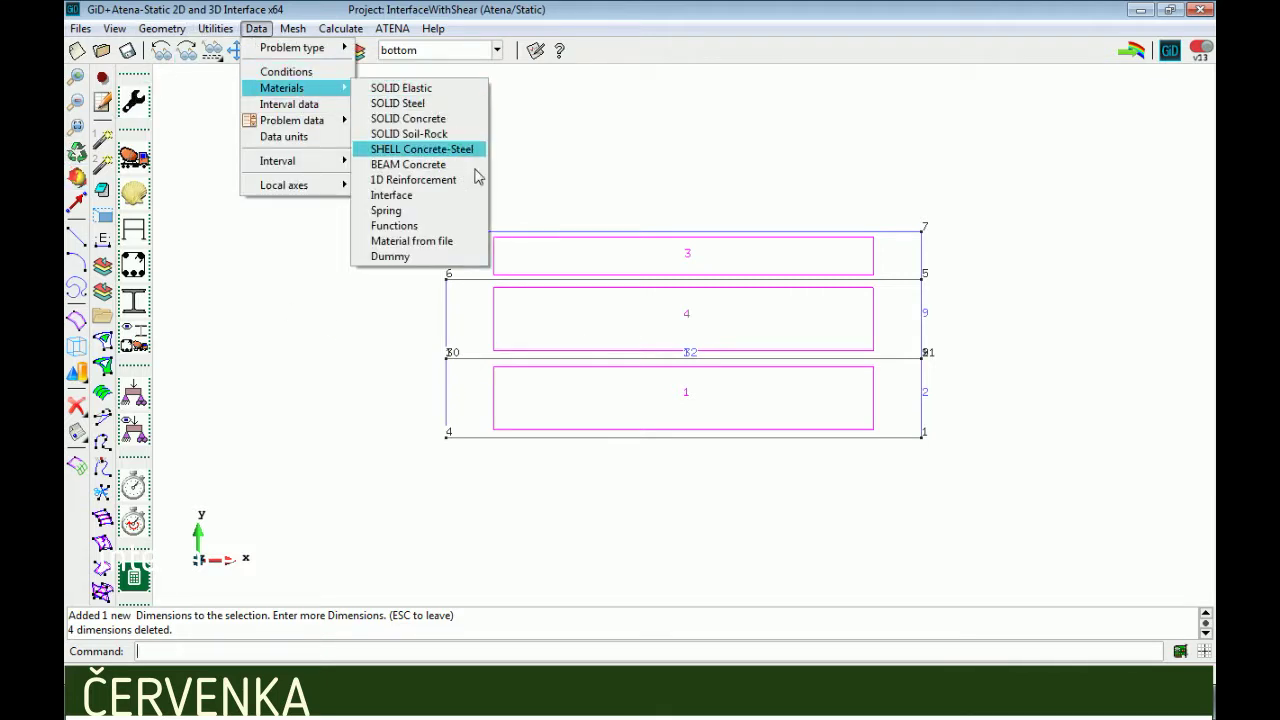
left_click(451, 197)
left_click(388, 110)
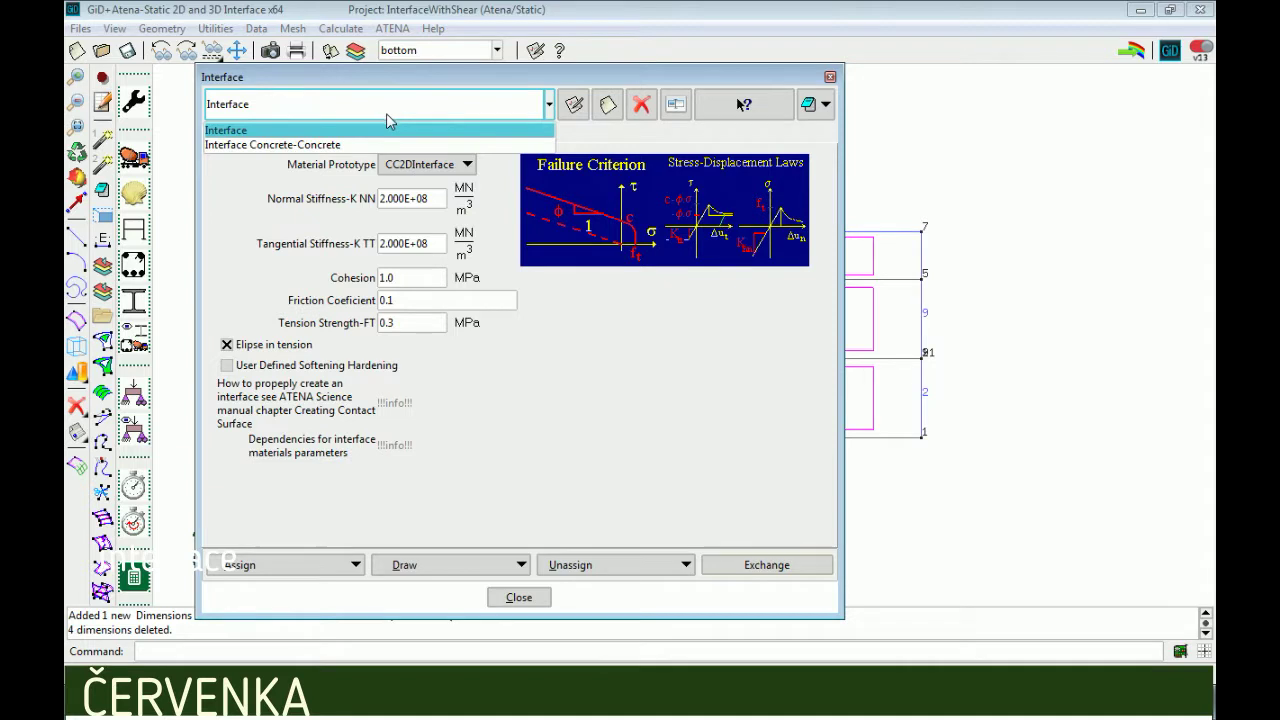
left_click(372, 147)
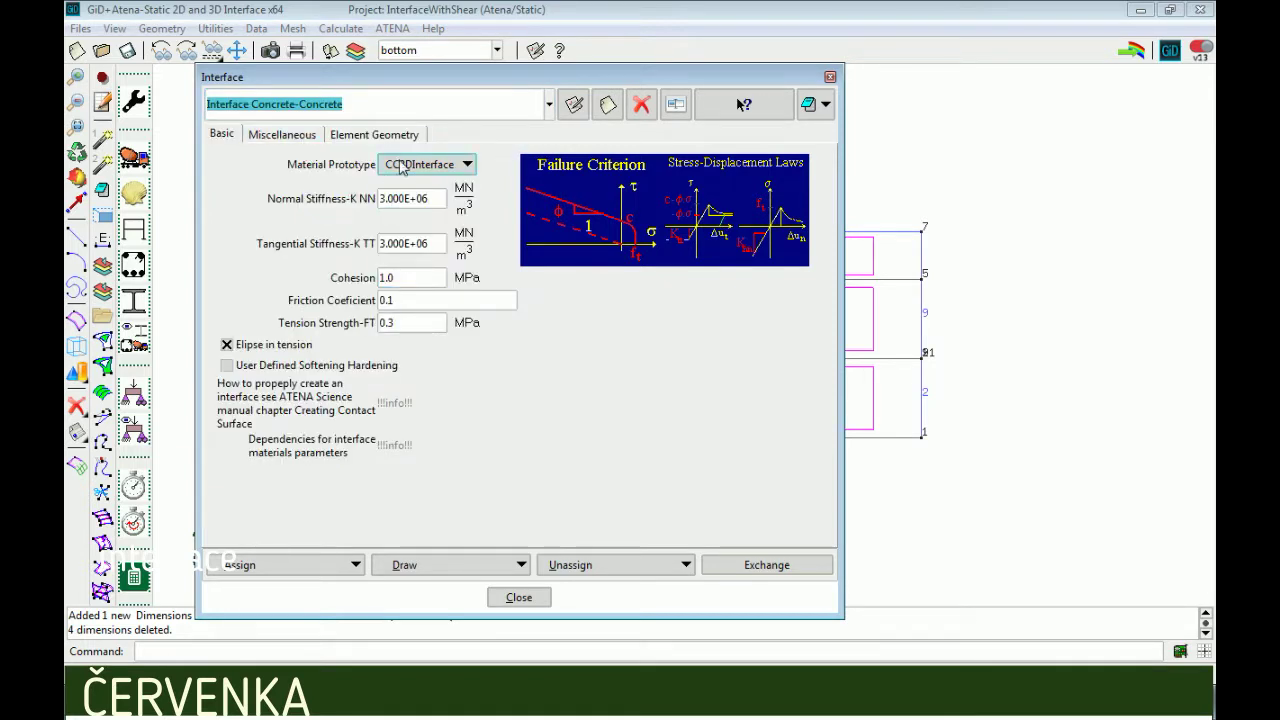
left_click(431, 170)
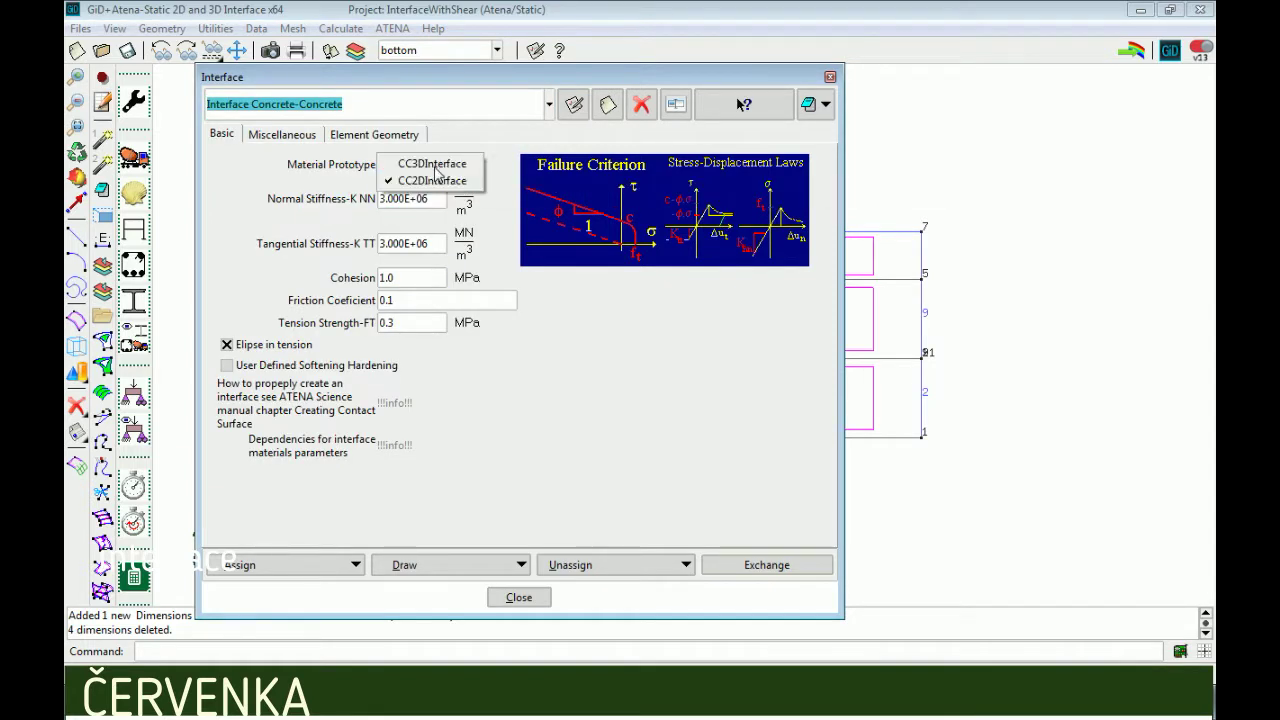
left_click(430, 181)
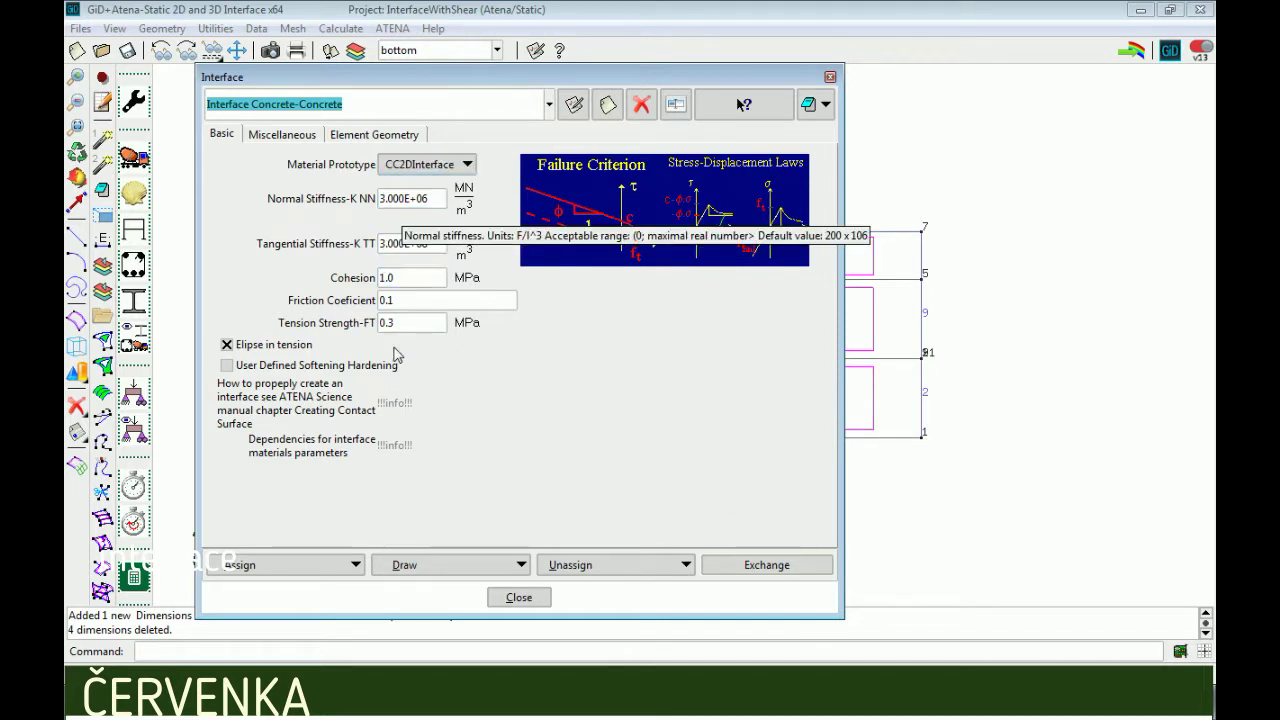
left_click(336, 133)
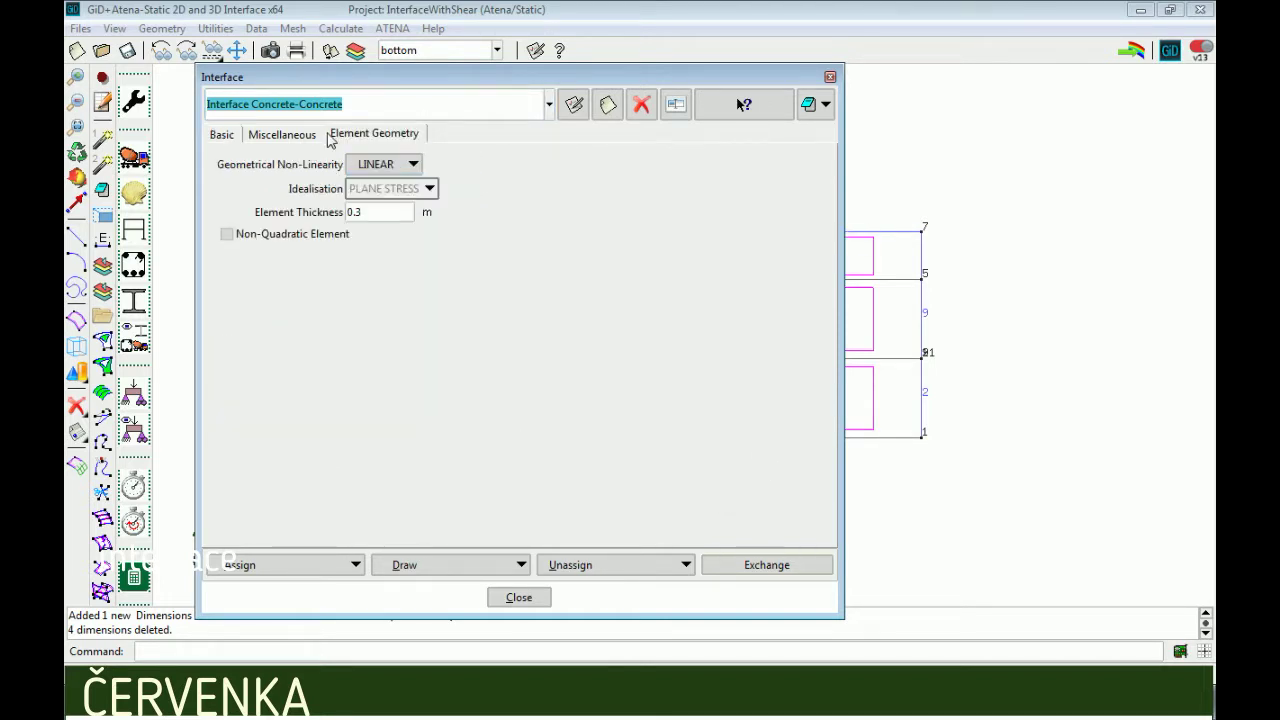
left_click(272, 136)
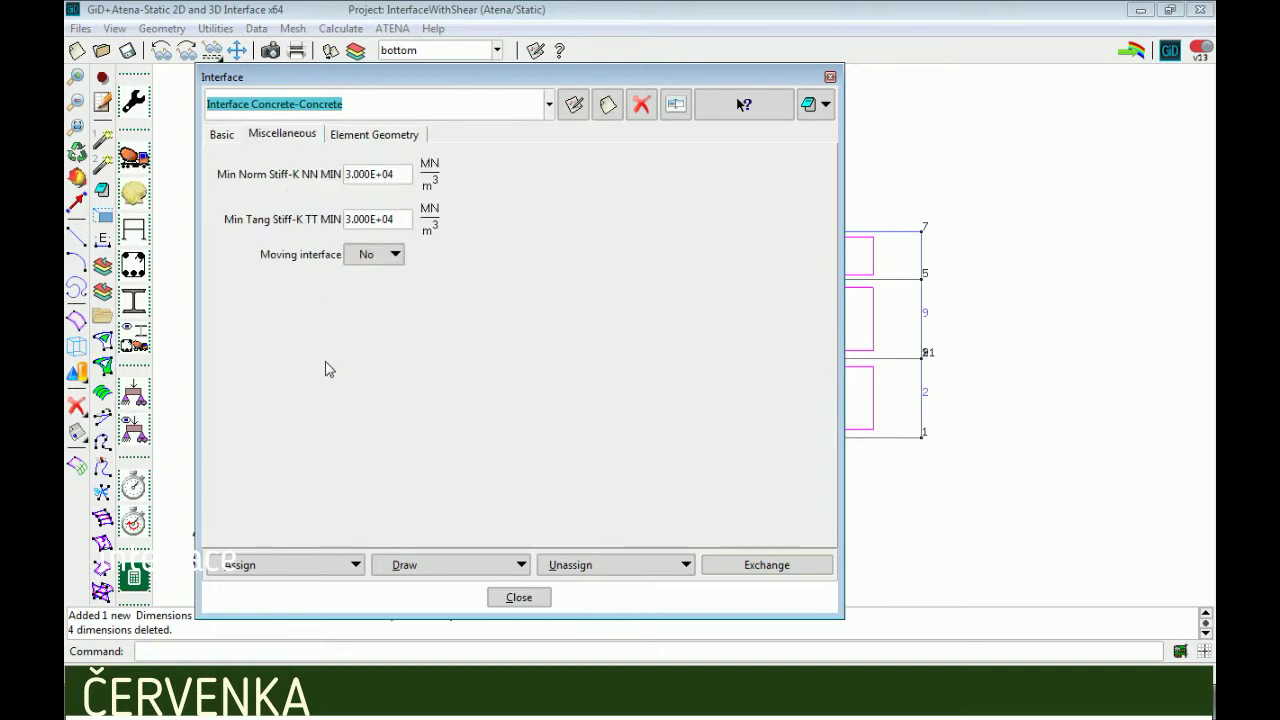
- Assign the Interface Concrete-Concrete material to the contact surface between the bricks and display all assigned materials in colour
left_click(275, 568)
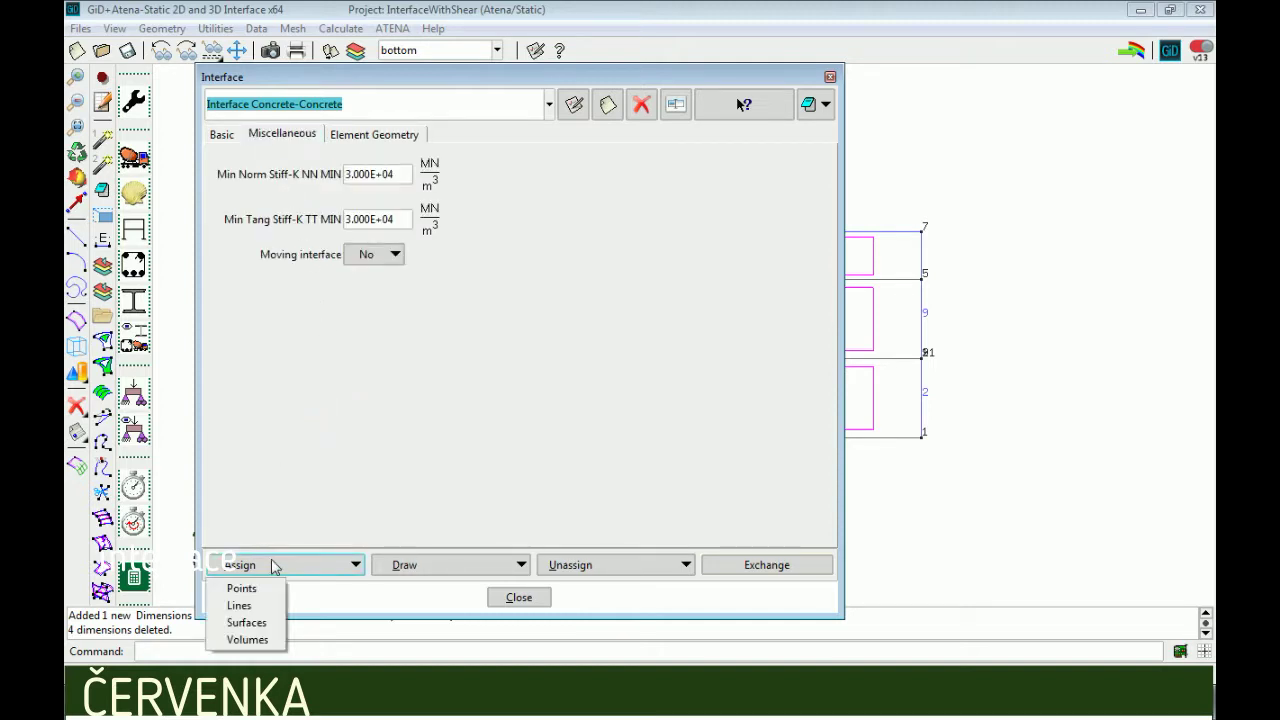
left_click(245, 622)
left_click_drag(500, 86, 246, 97)
left_click(802, 357)
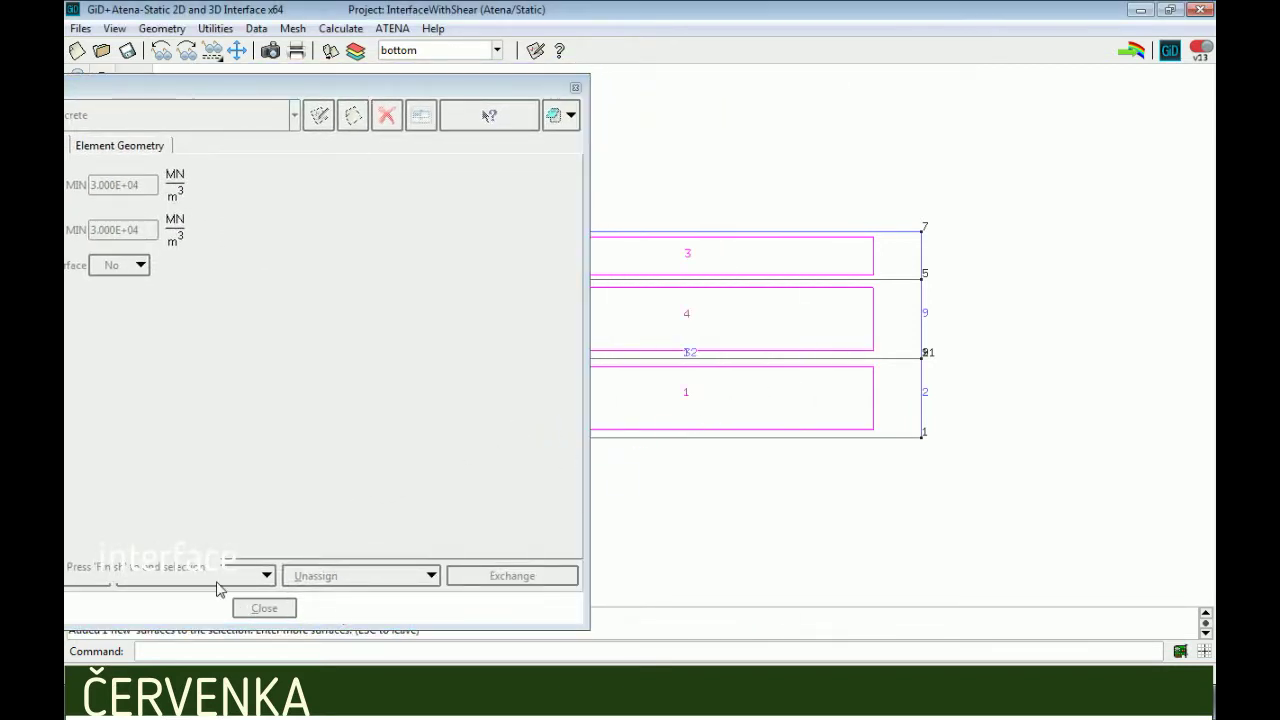
left_click_drag(353, 95, 537, 95)
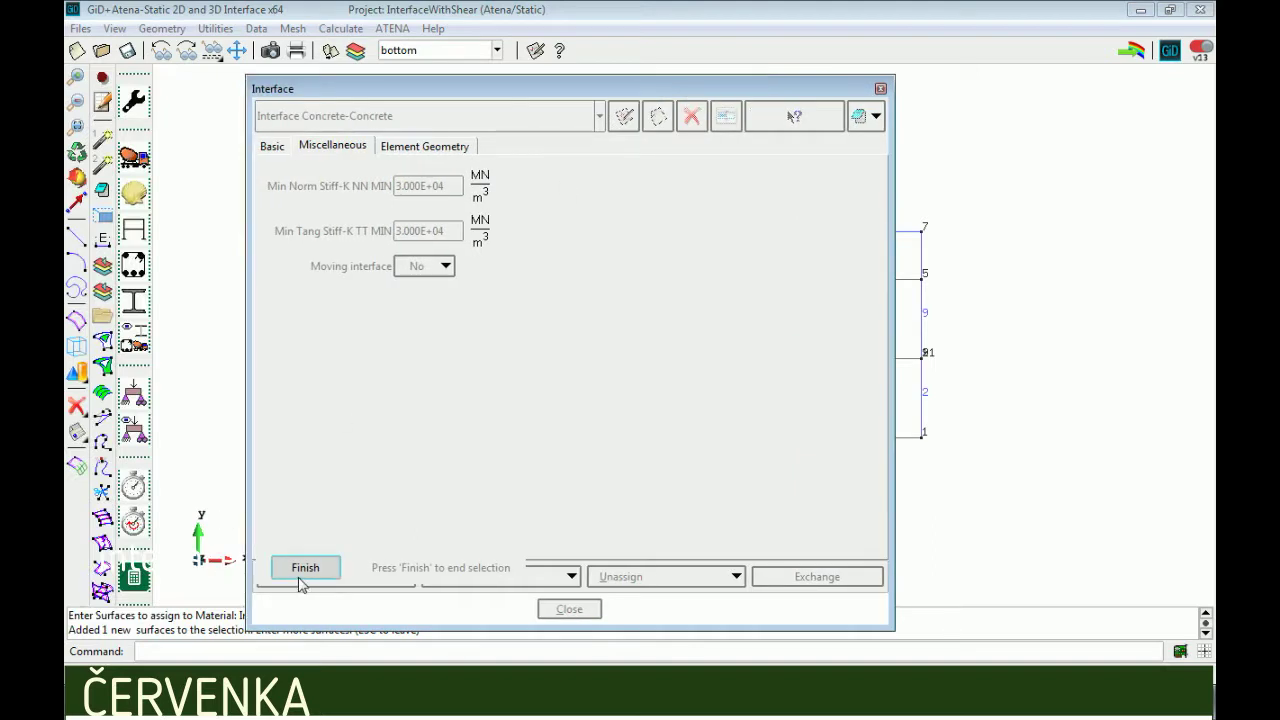
left_click(299, 574)
left_click(568, 609)
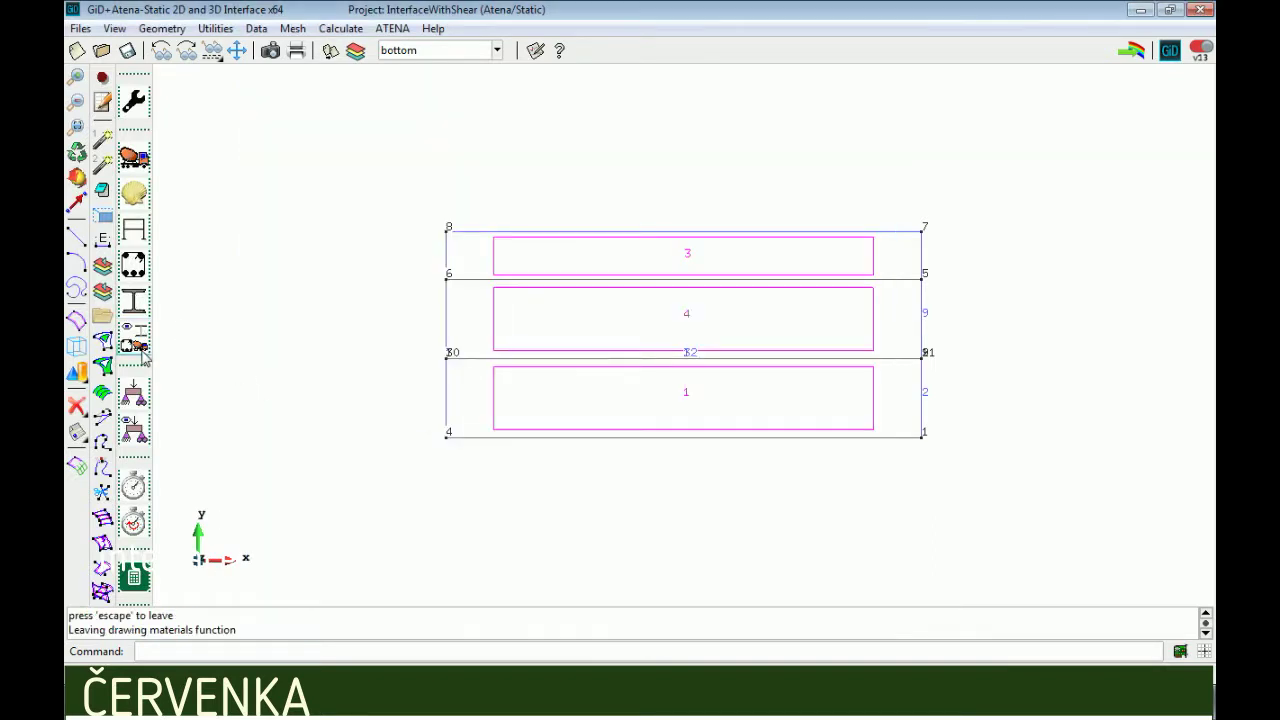
left_click(137, 346)
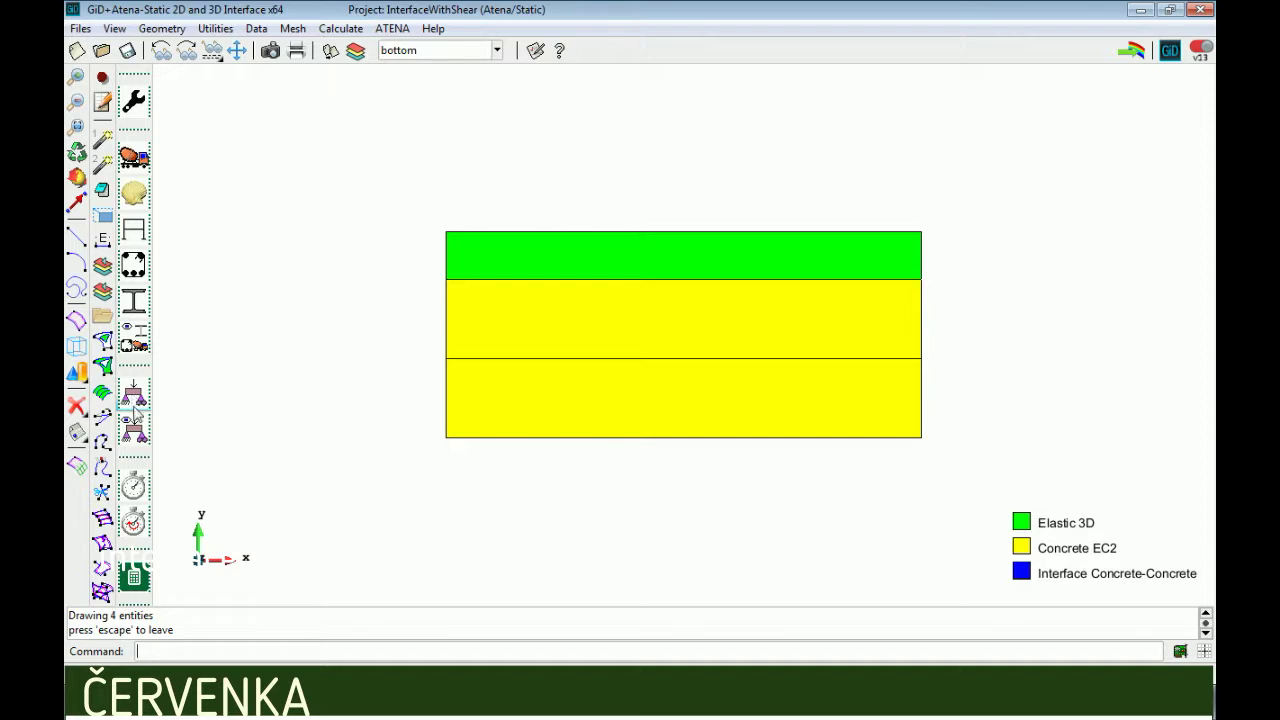
left_click(128, 398)
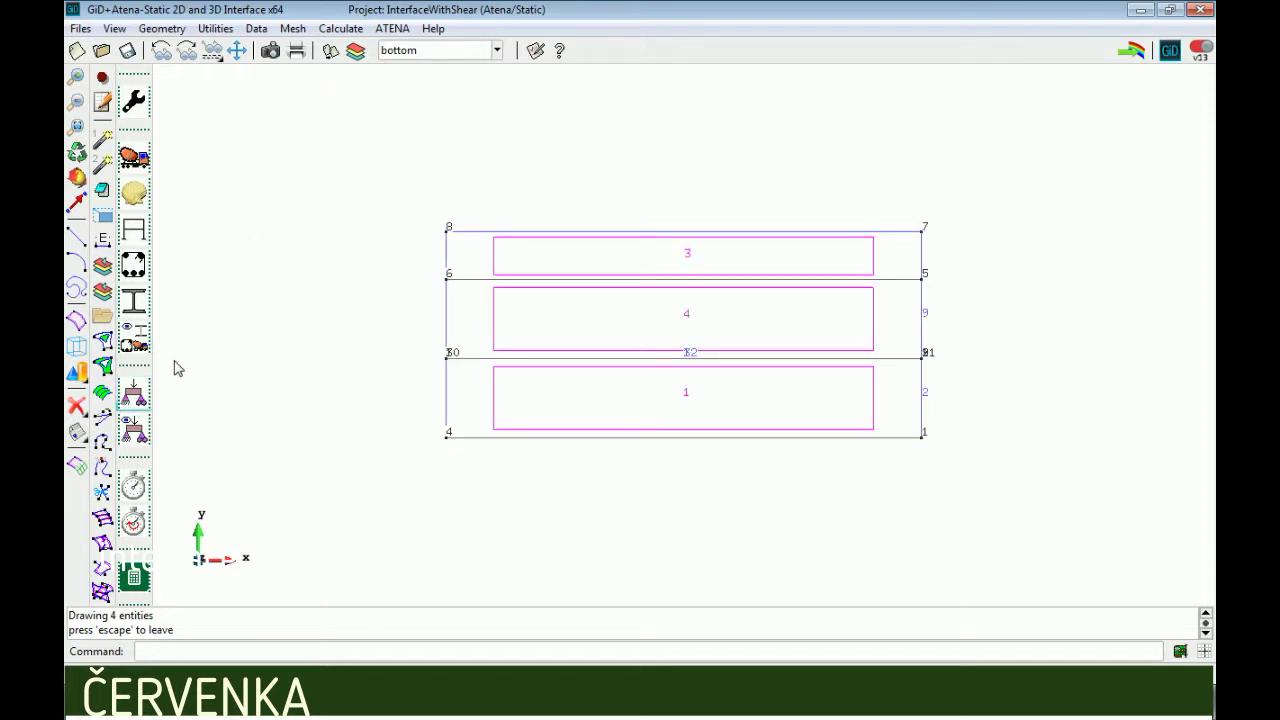
- Try to assign a point constraint in the X direction only to the upper-left corner point of the top plate
left_click(134, 395)
left_click_drag(334, 531, 394, 137)
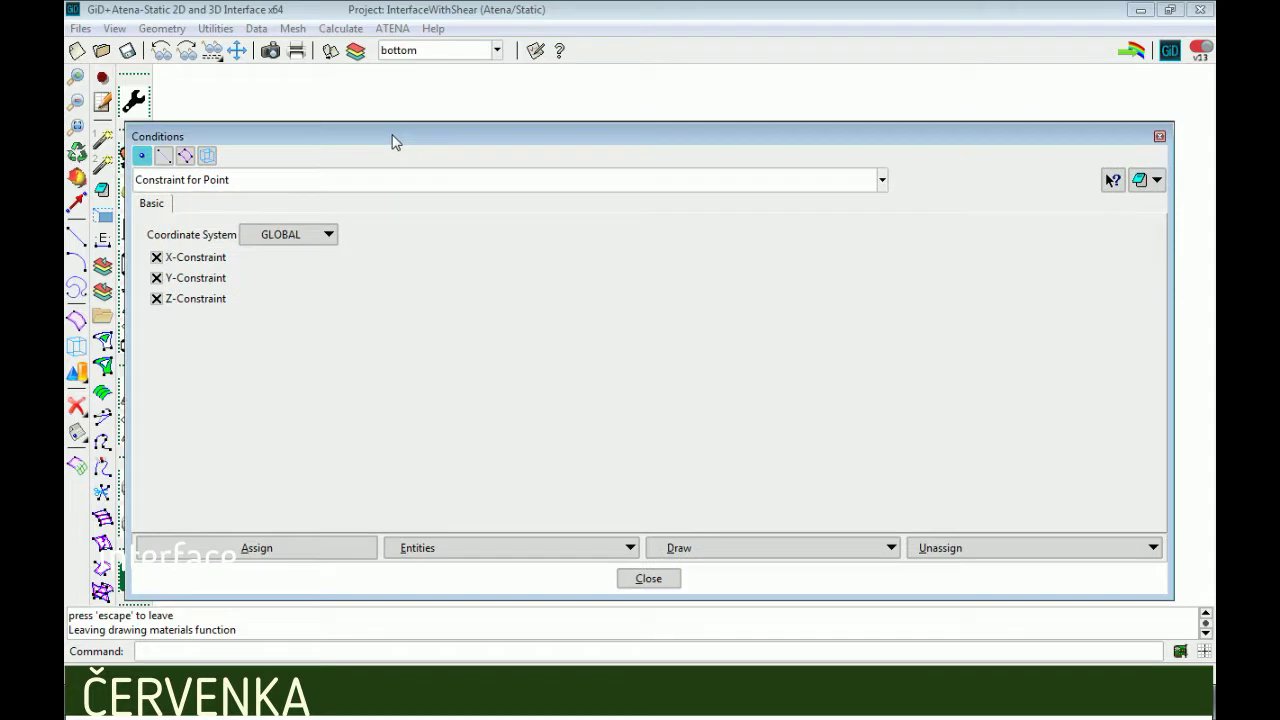
left_click(166, 300)
left_click(324, 561)
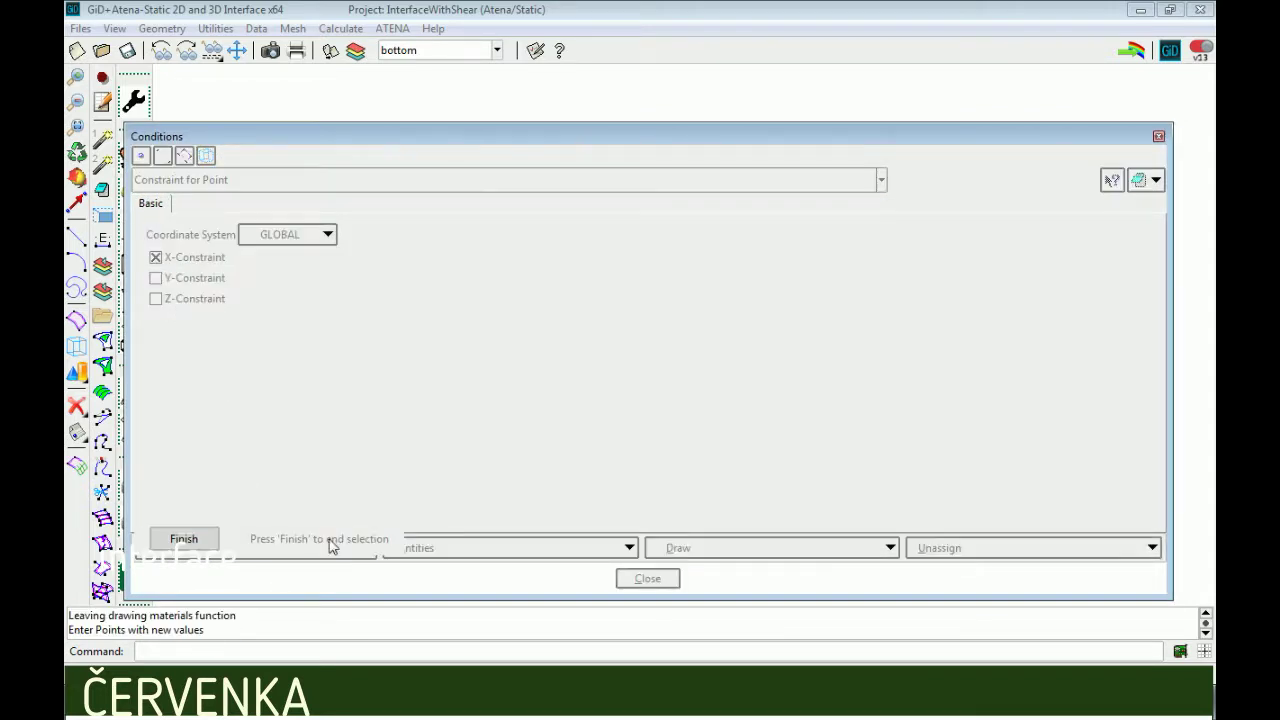
left_click_drag(398, 143, 361, 320)
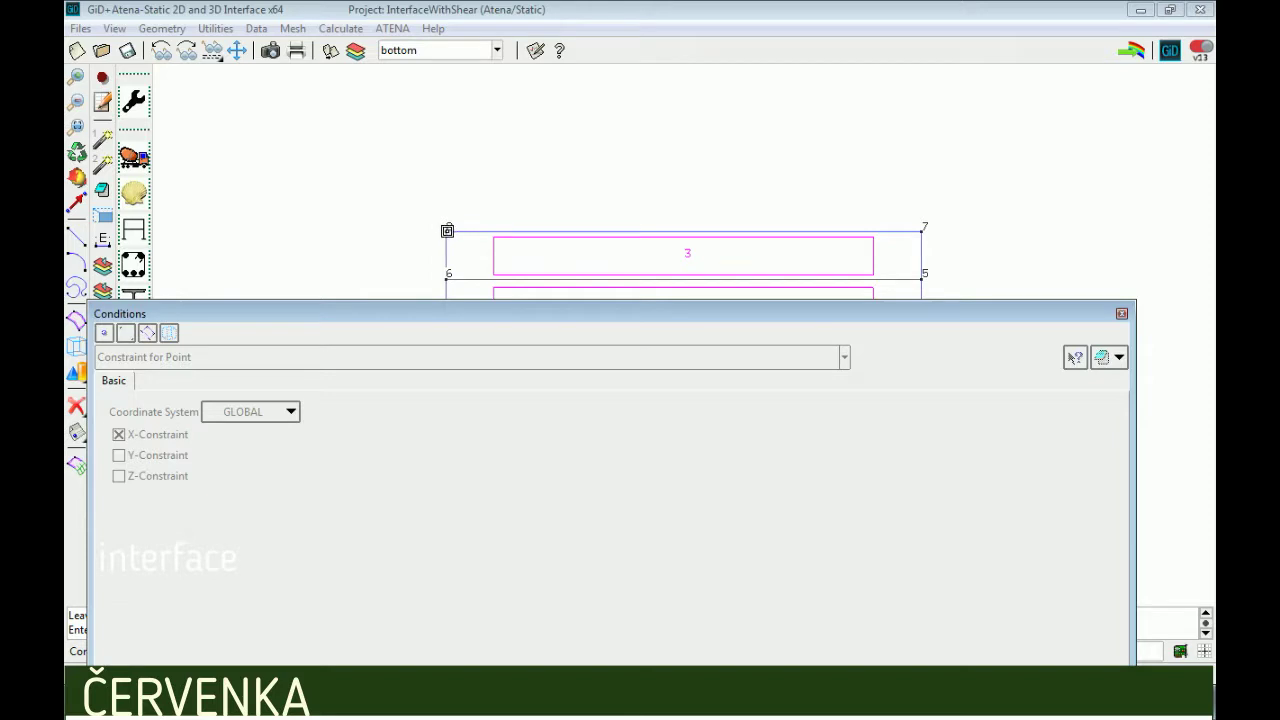
left_click_drag(452, 316, 416, 85)
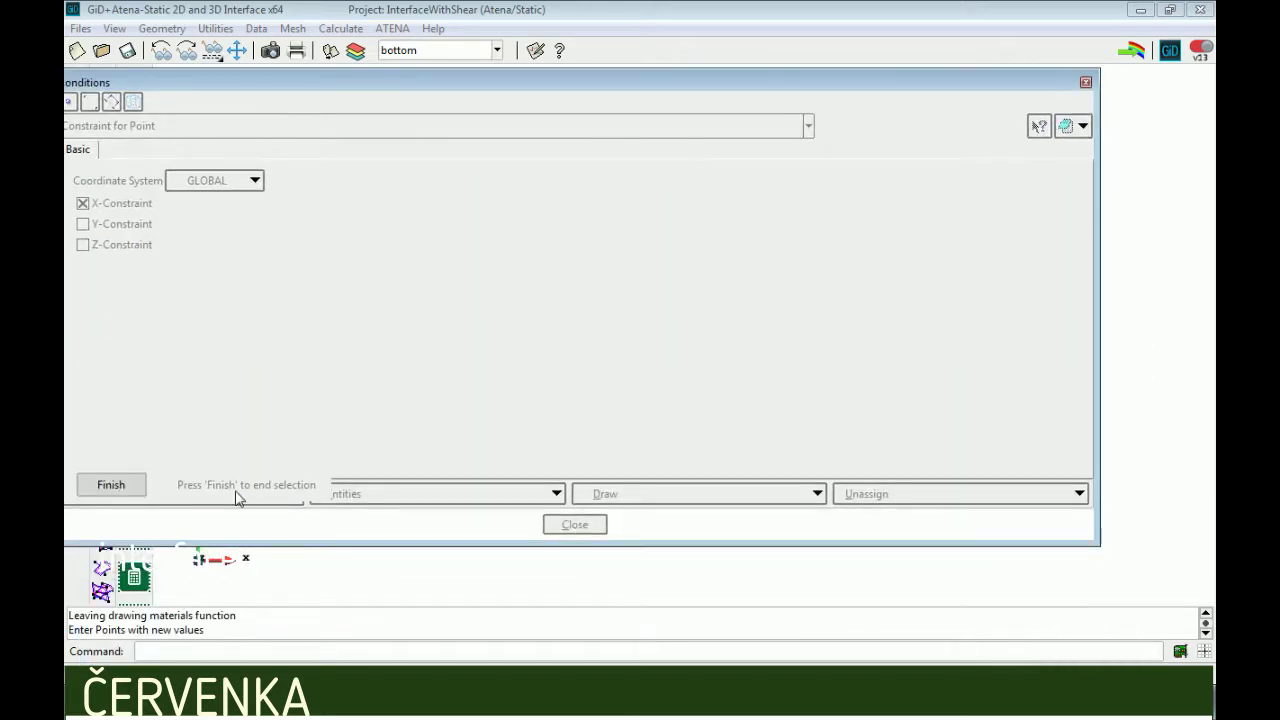
left_click(112, 485)
- Assign a line constraint in X and Y, without Z, to the bottom edge of the lower brick
left_click_drag(233, 79, 370, 170)
left_click(226, 192)
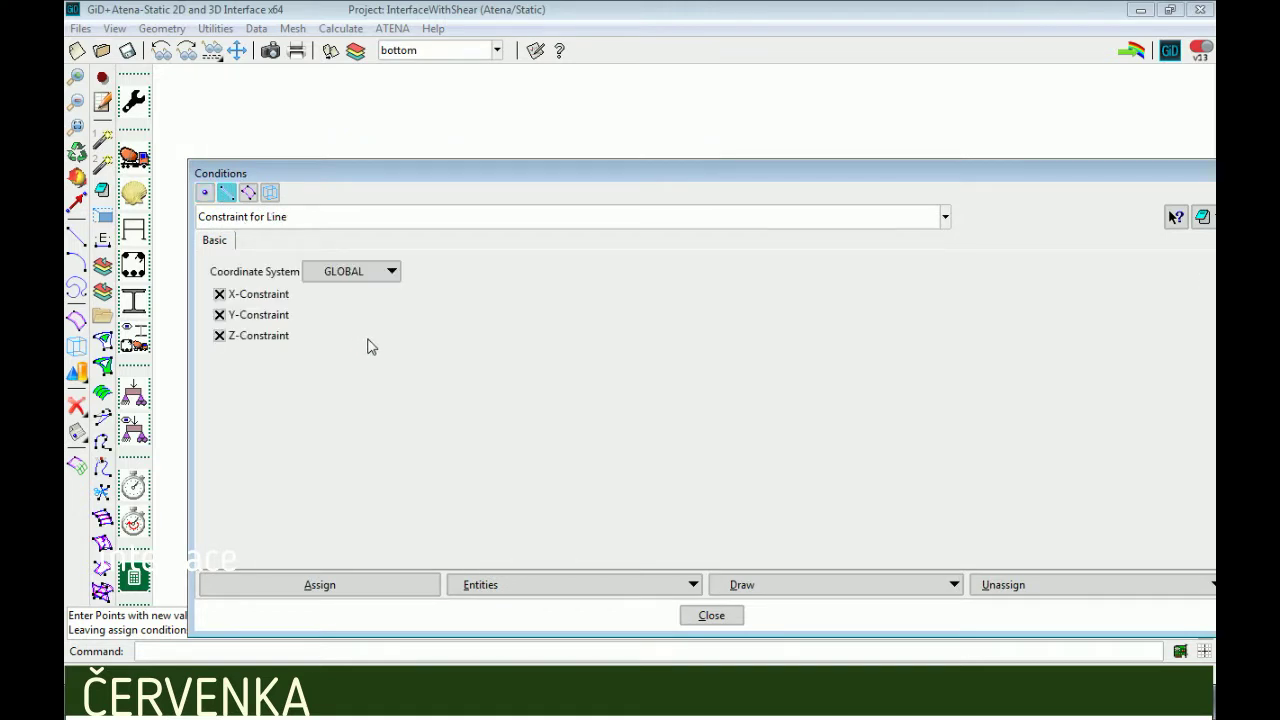
left_click(220, 336)
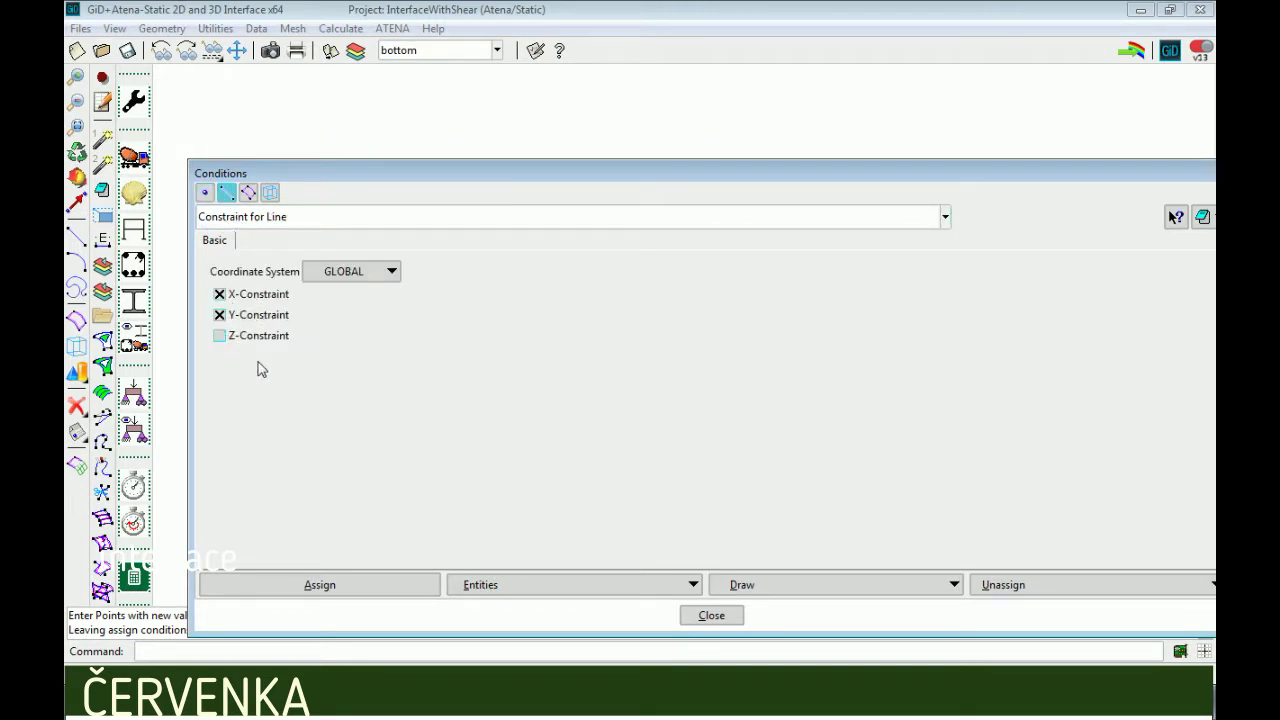
left_click(400, 592)
left_click_drag(558, 191, 290, 575)
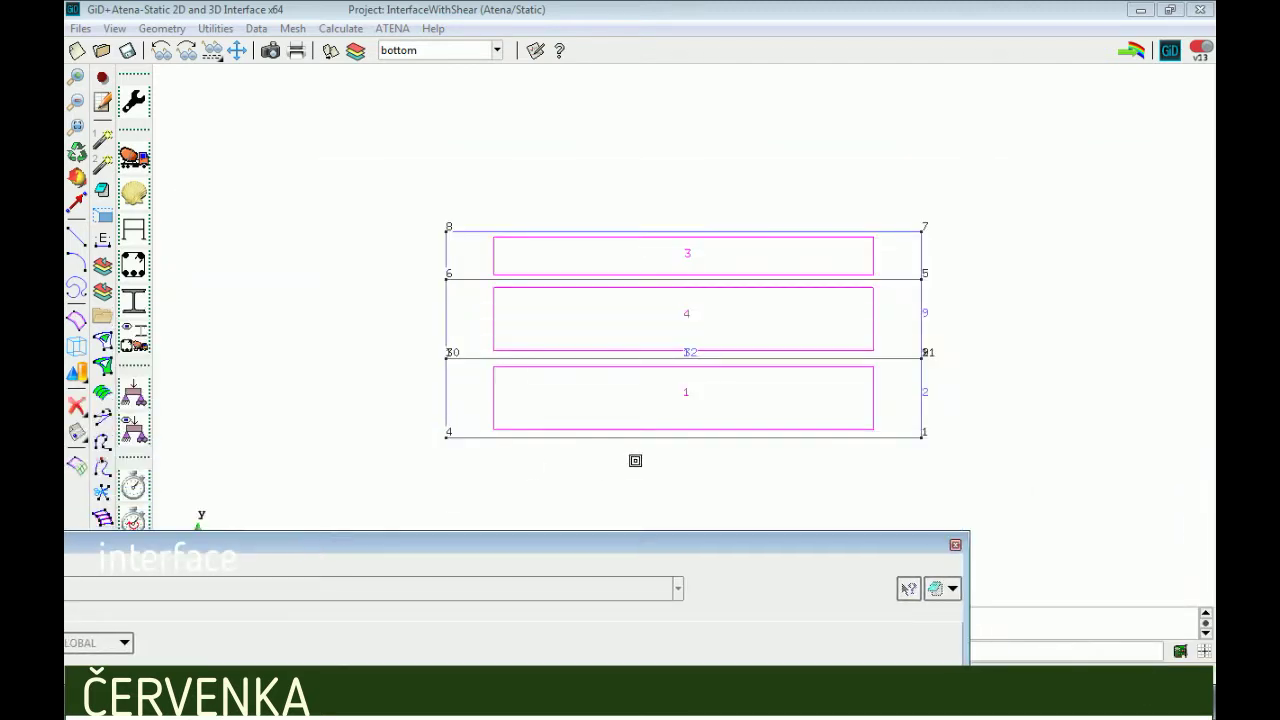
left_click_drag(617, 542, 719, 41)
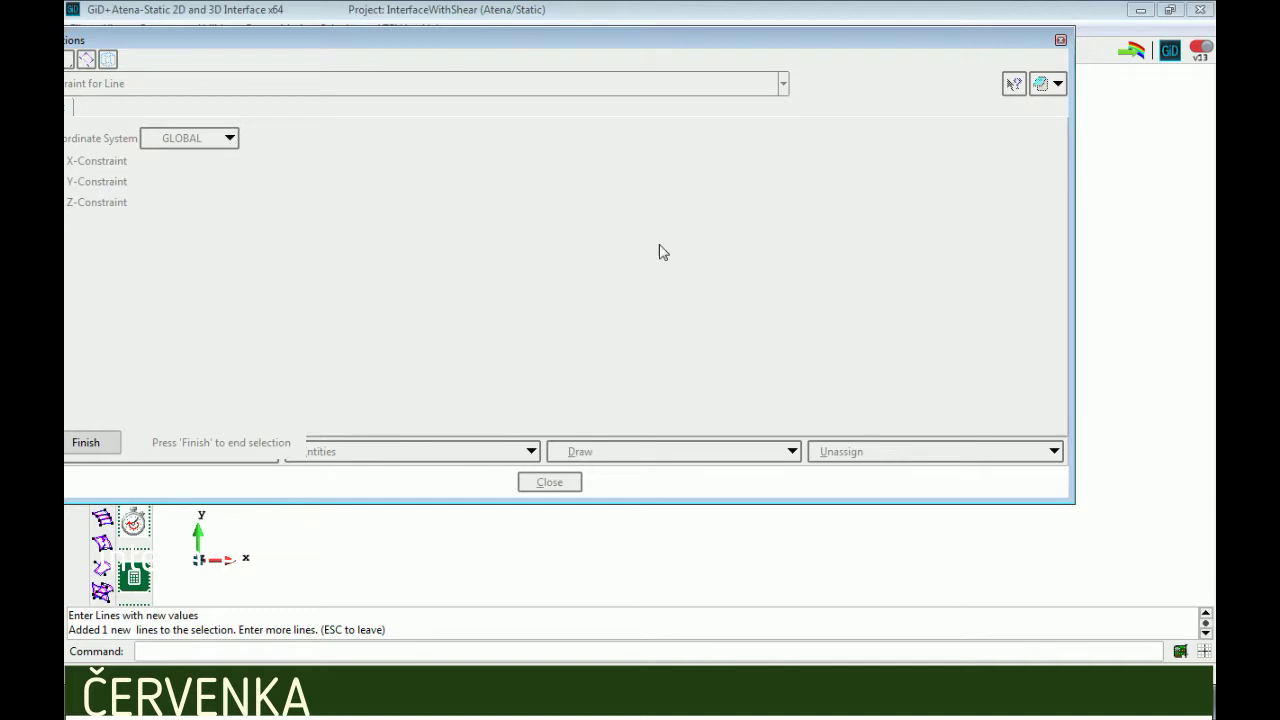
key("Escape")
- Try to assign a Displacement for Line condition with a Y-displacement of -0.0007 m to a line of the model
left_click(108, 61)
left_click(190, 86)
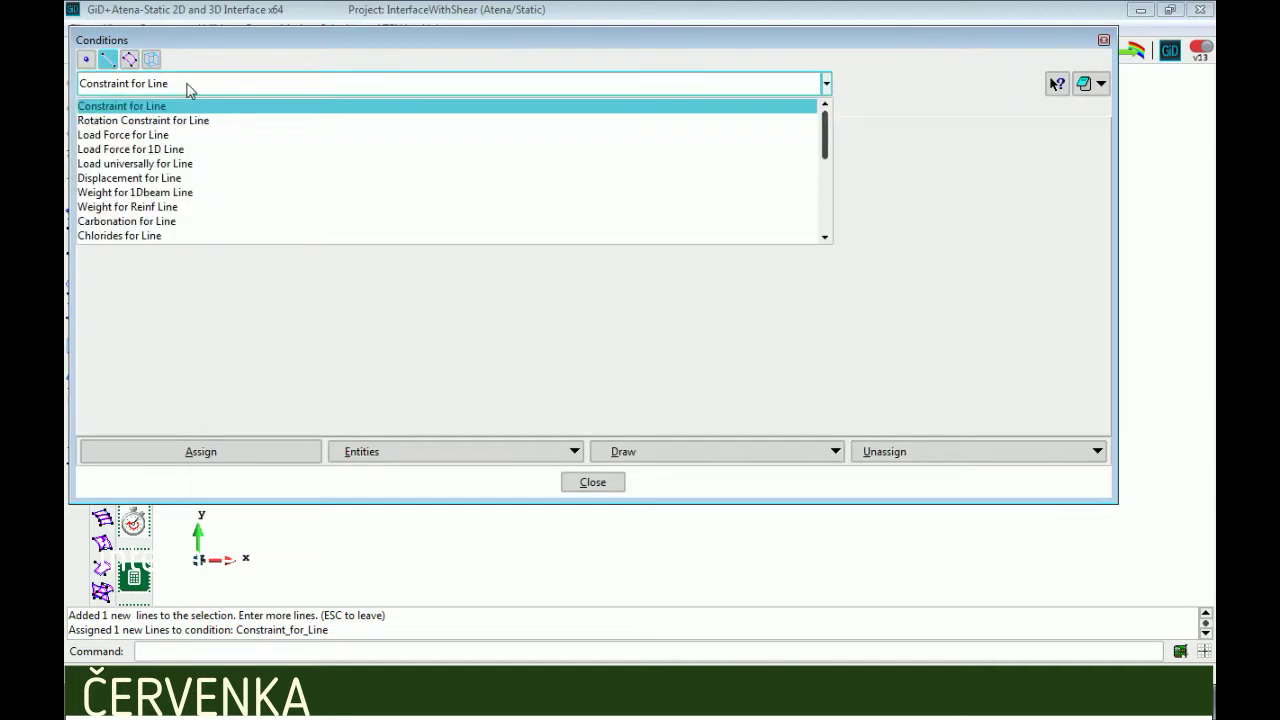
left_click(182, 180)
left_click(206, 200)
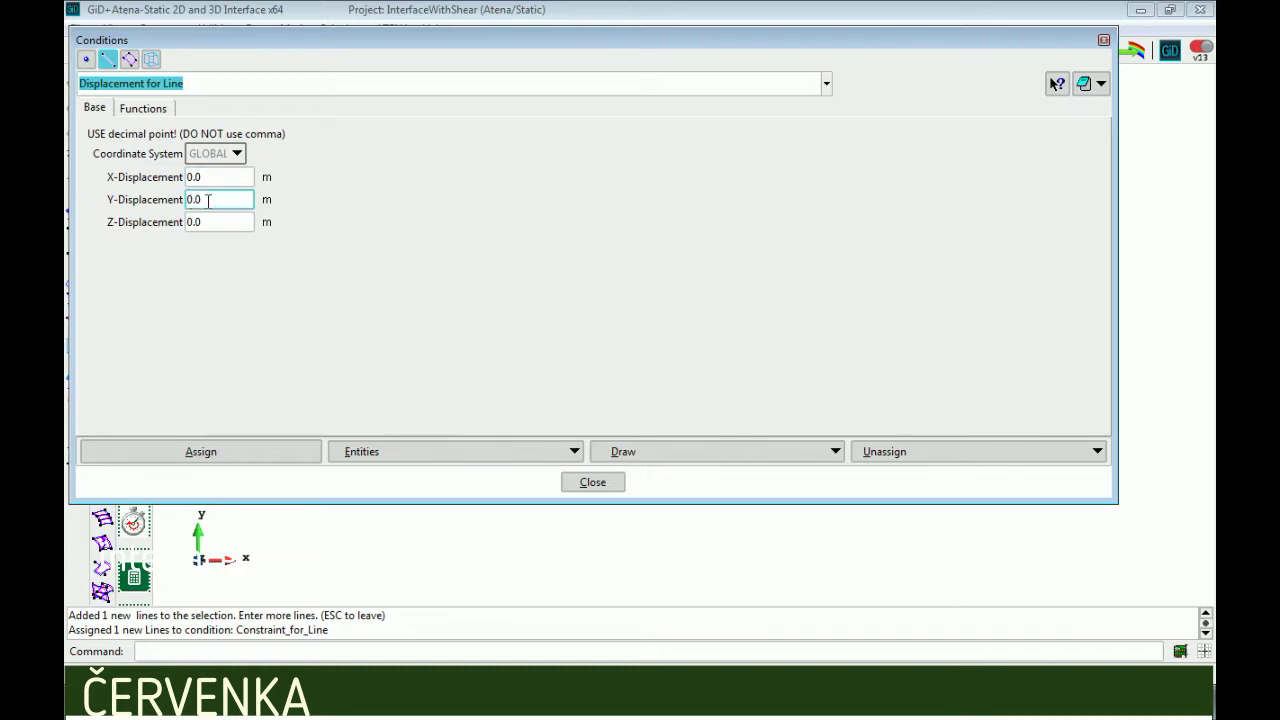
left_click_drag(206, 200, 166, 195)
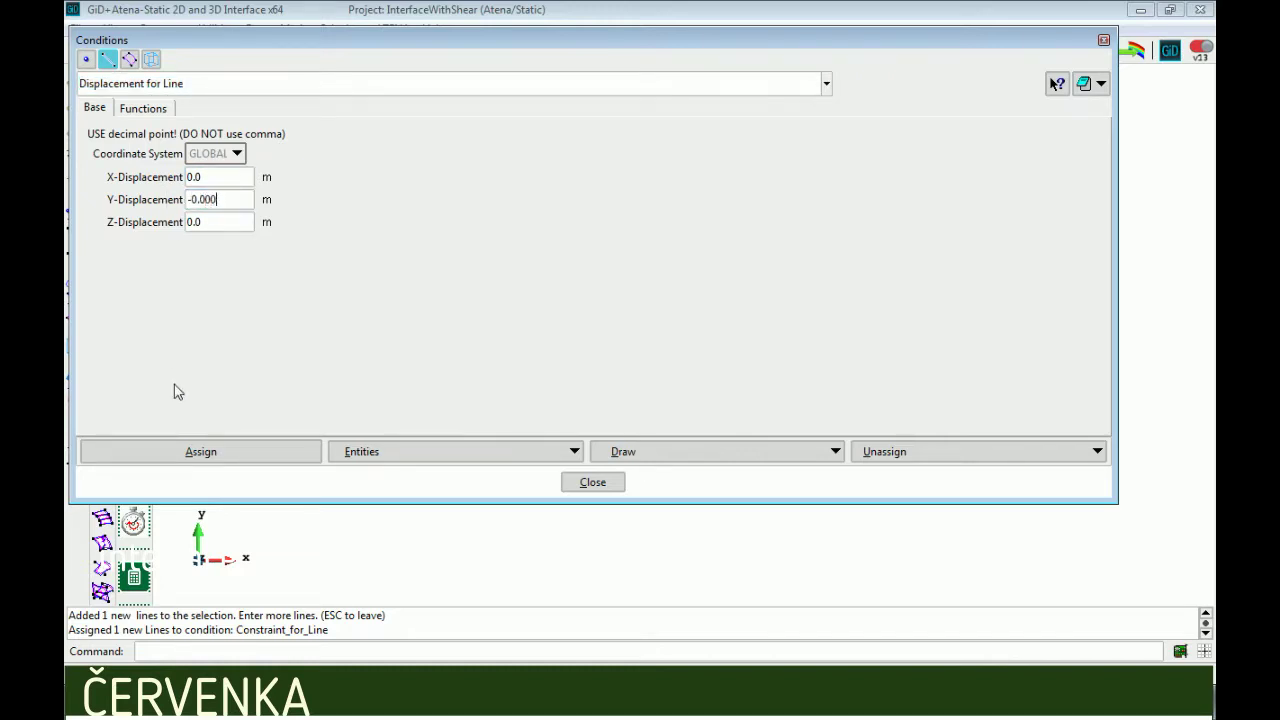
left_click(229, 459)
left_click_drag(576, 44, 571, 466)
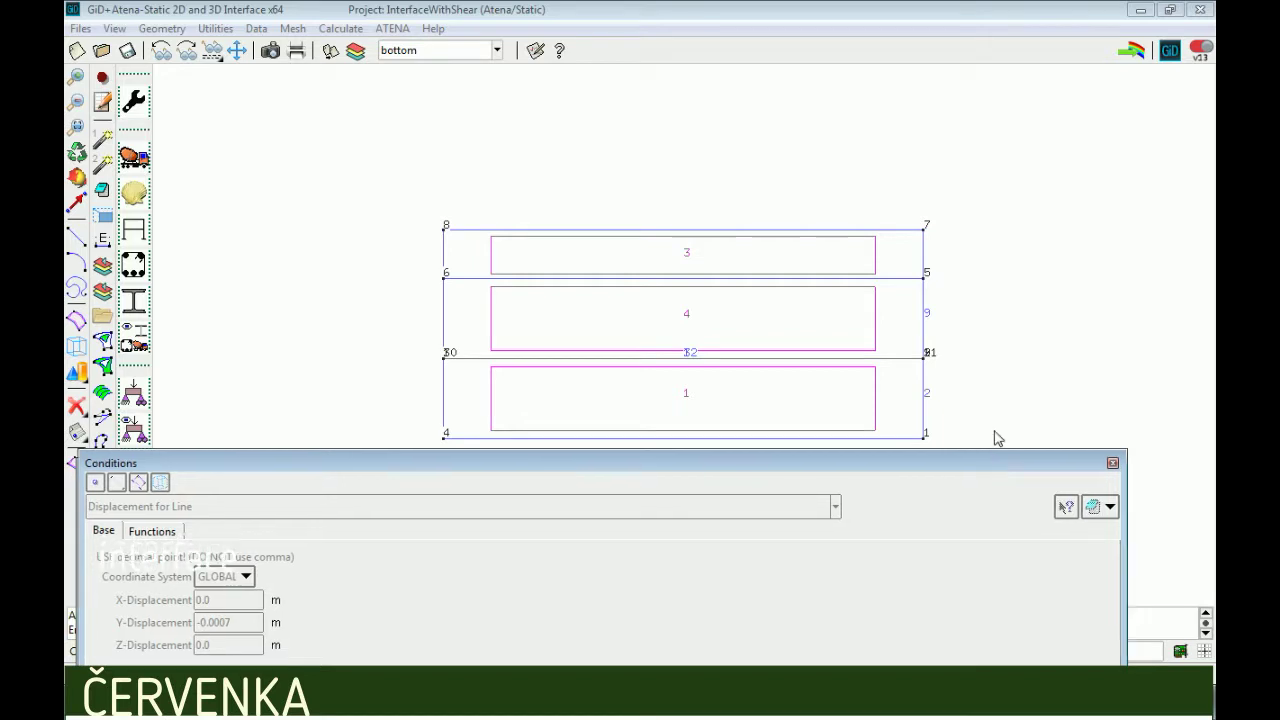
left_click_drag(994, 466, 1000, 192)
left_click(142, 600)
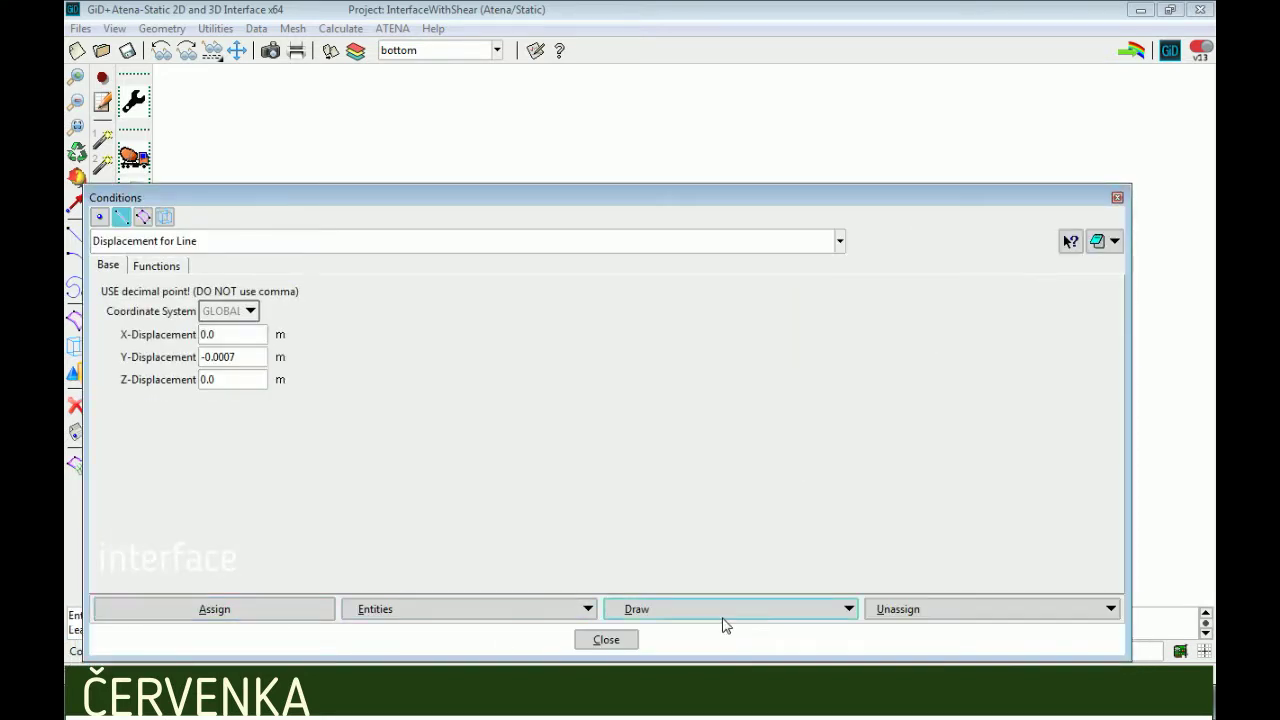
- Draw the assigned MaxMonitor for Surface conditions in colour on the plate and bricks, and leave the condition display
left_click(142, 216)
left_click(264, 245)
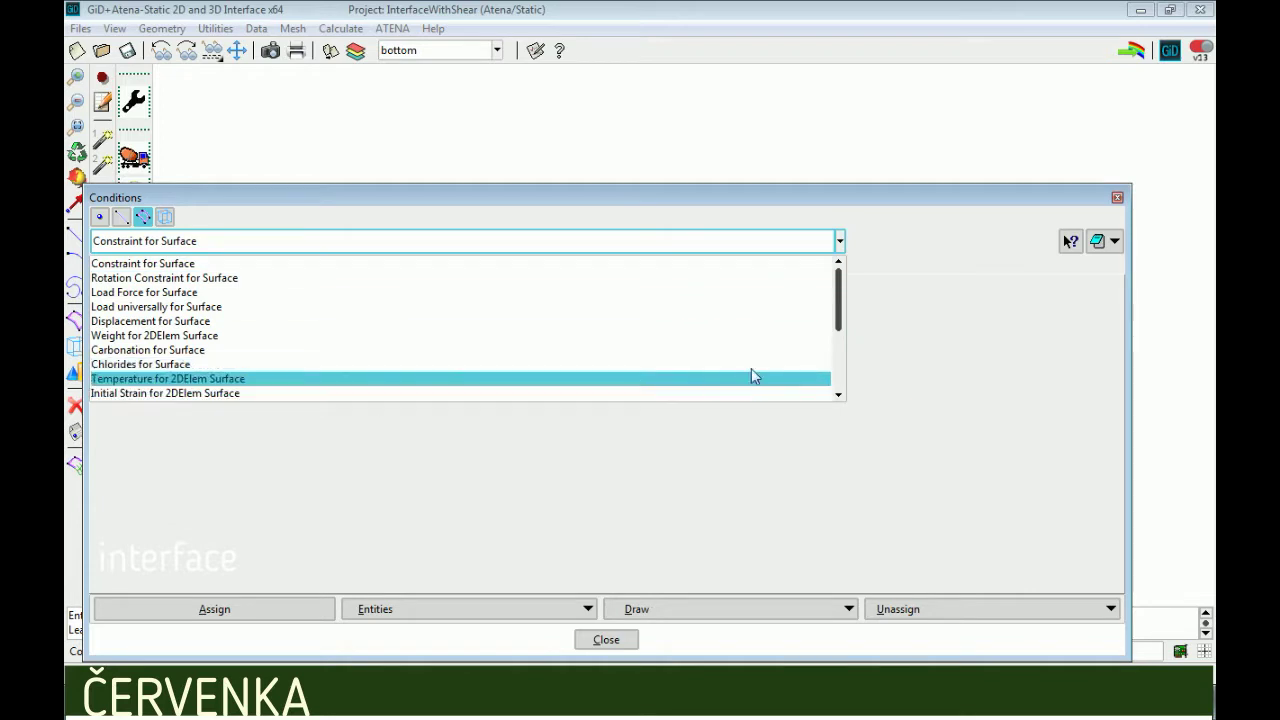
left_click_drag(838, 310, 848, 347)
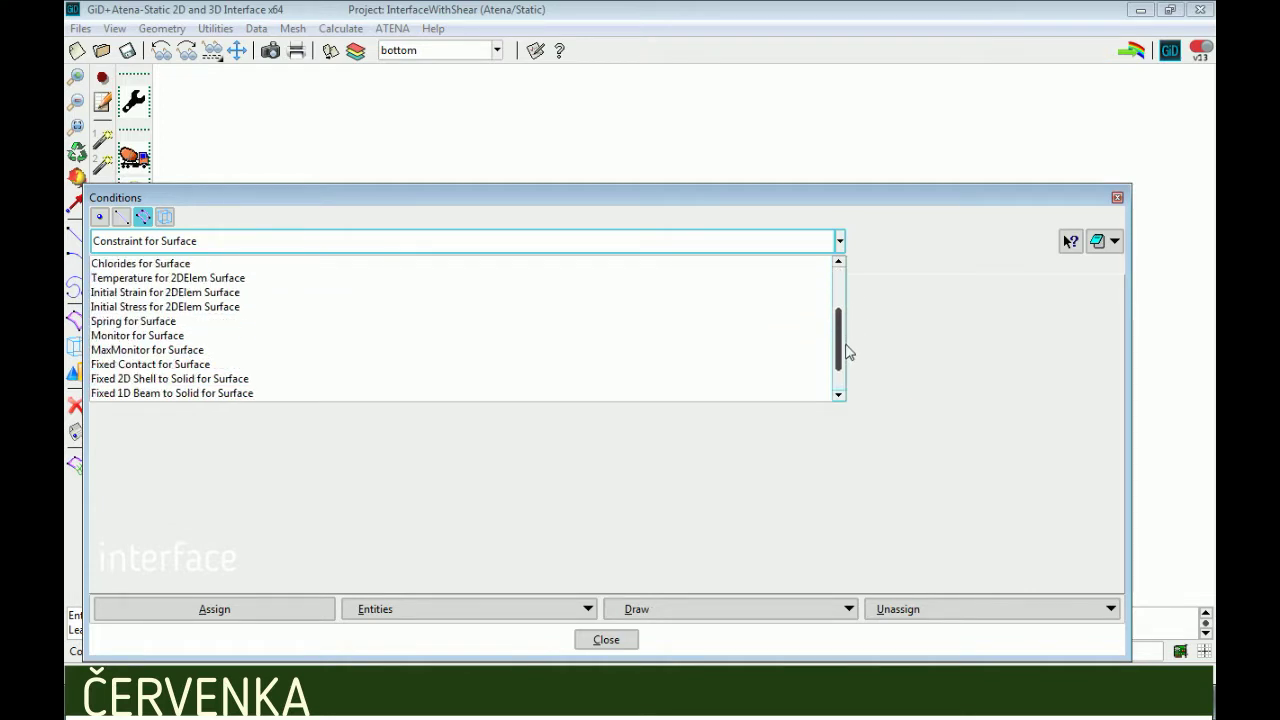
left_click(147, 350)
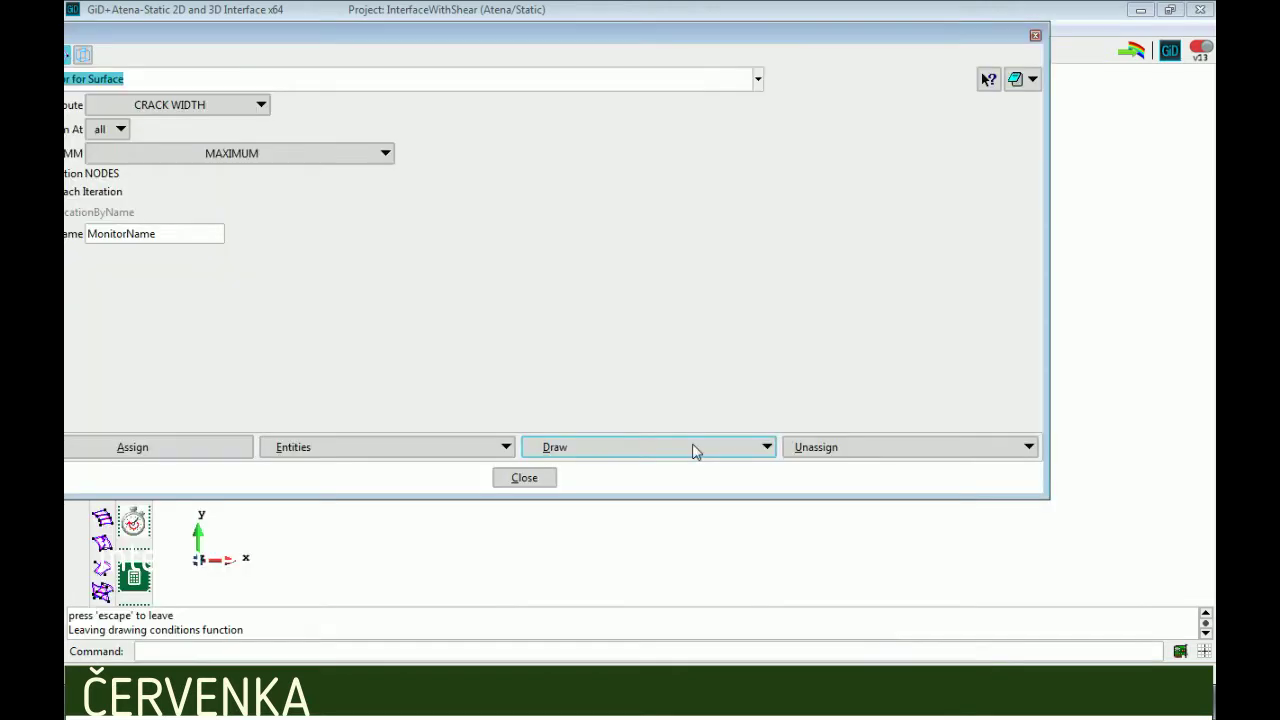
left_click(691, 449)
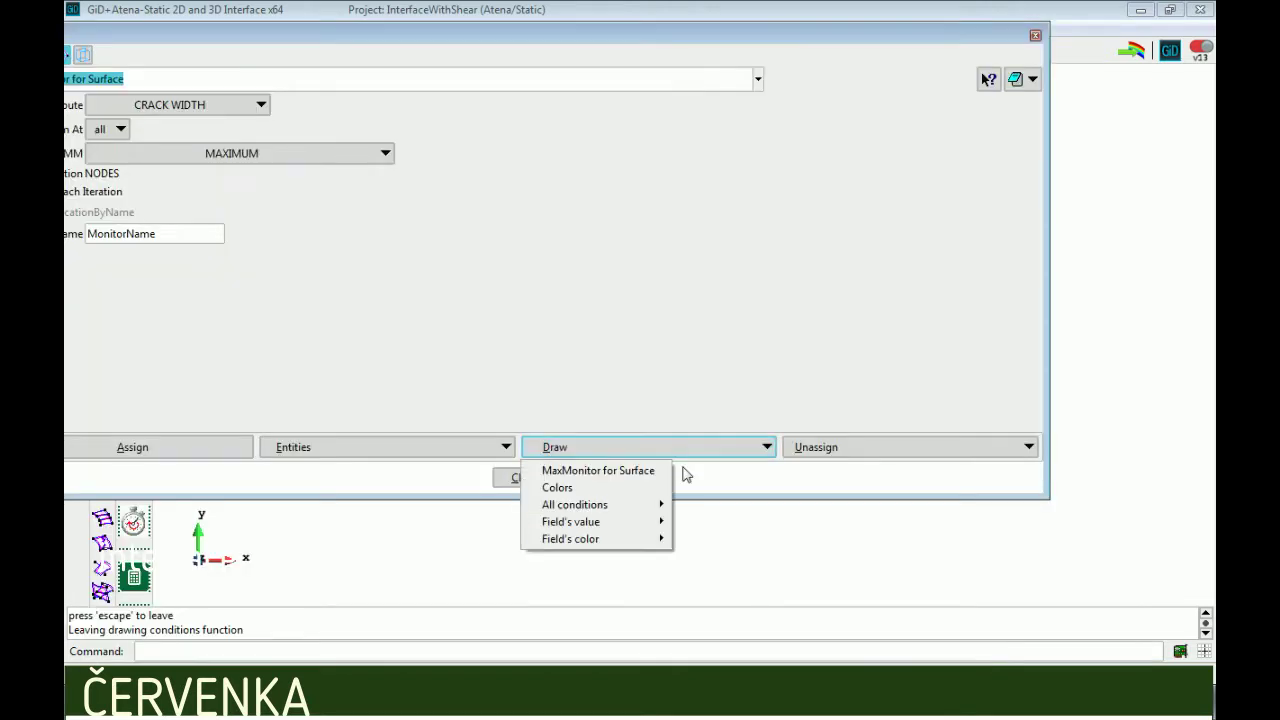
left_click(650, 489)
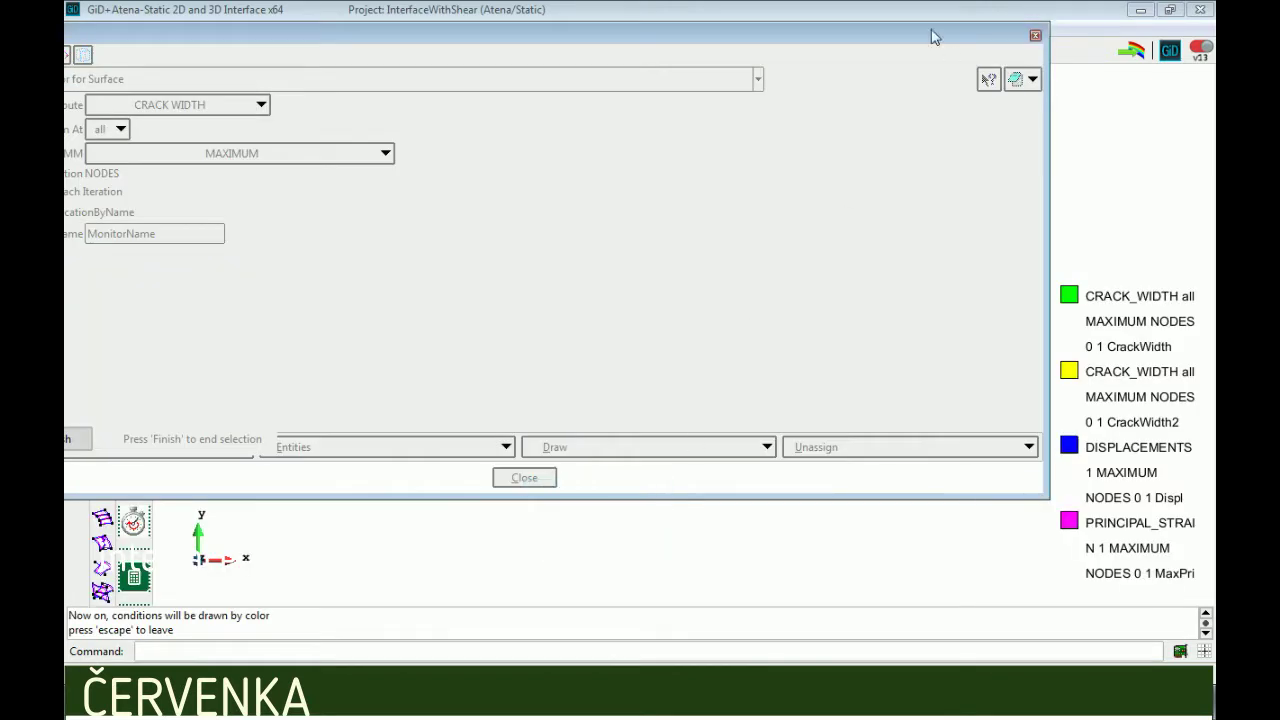
left_click(1036, 37)
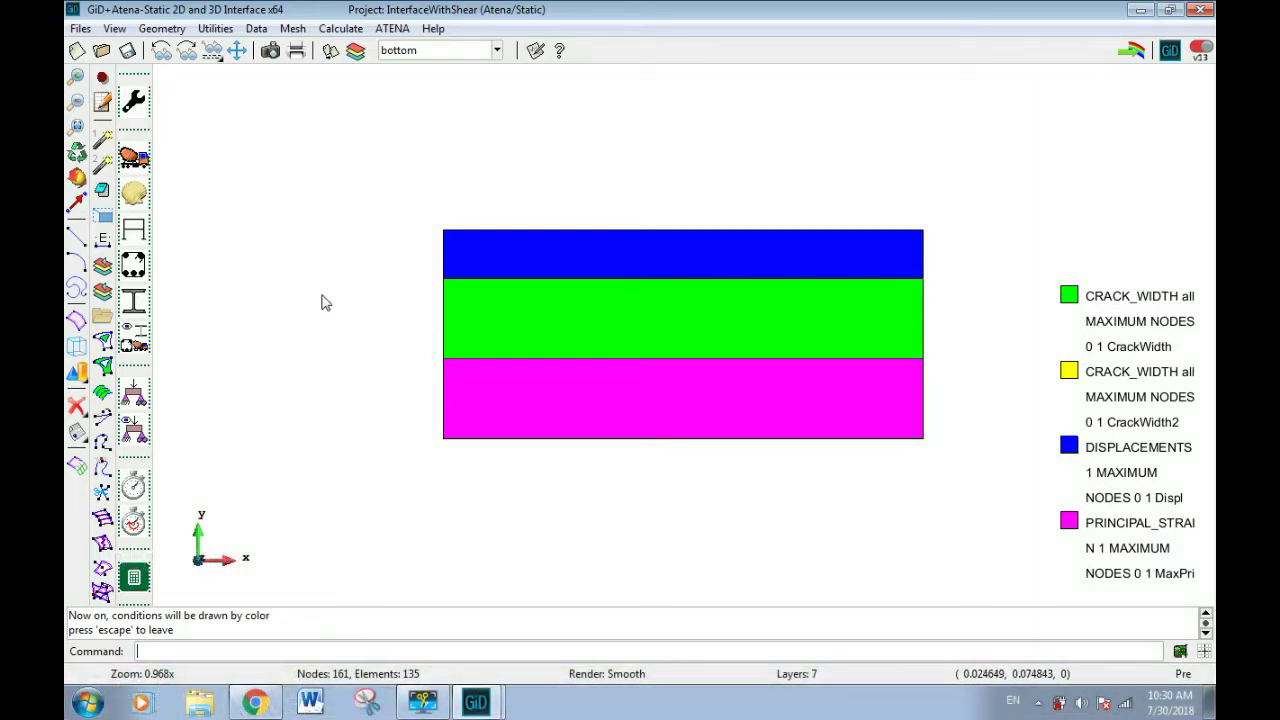
key("Escape")
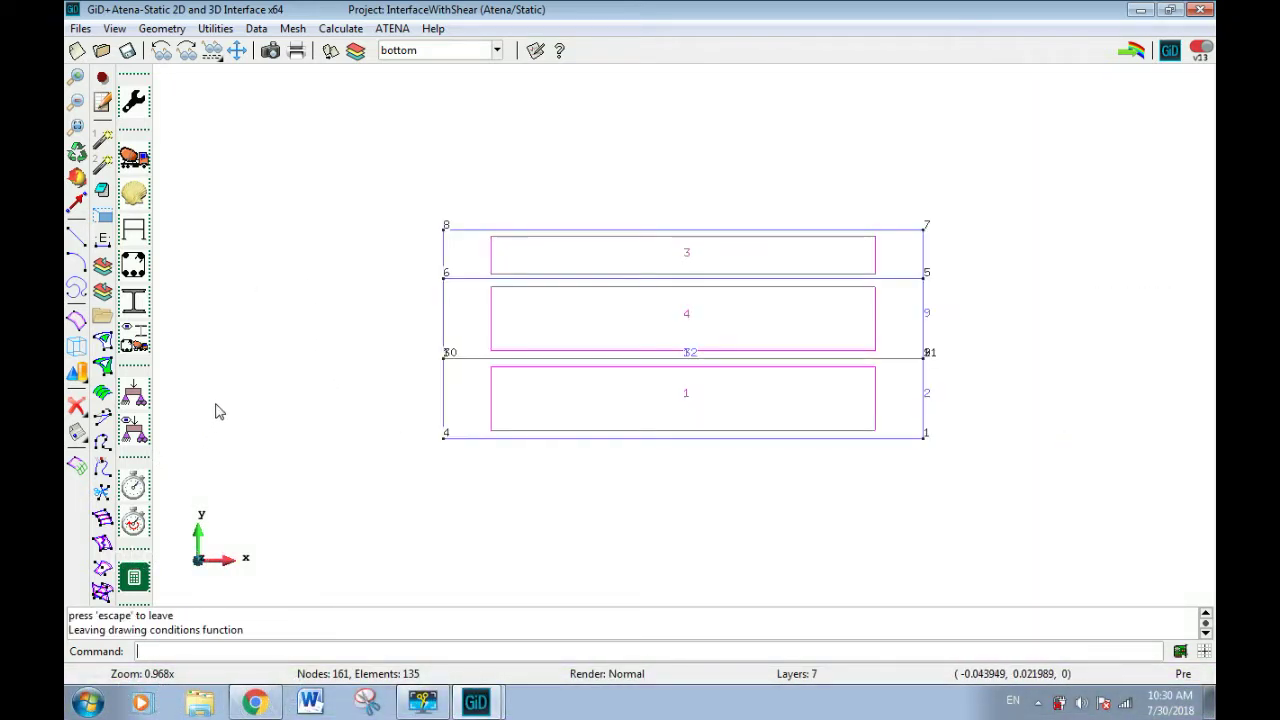
- Look up the assignment options for structured surface meshes and display the generated mesh of the model
left_click(134, 432)
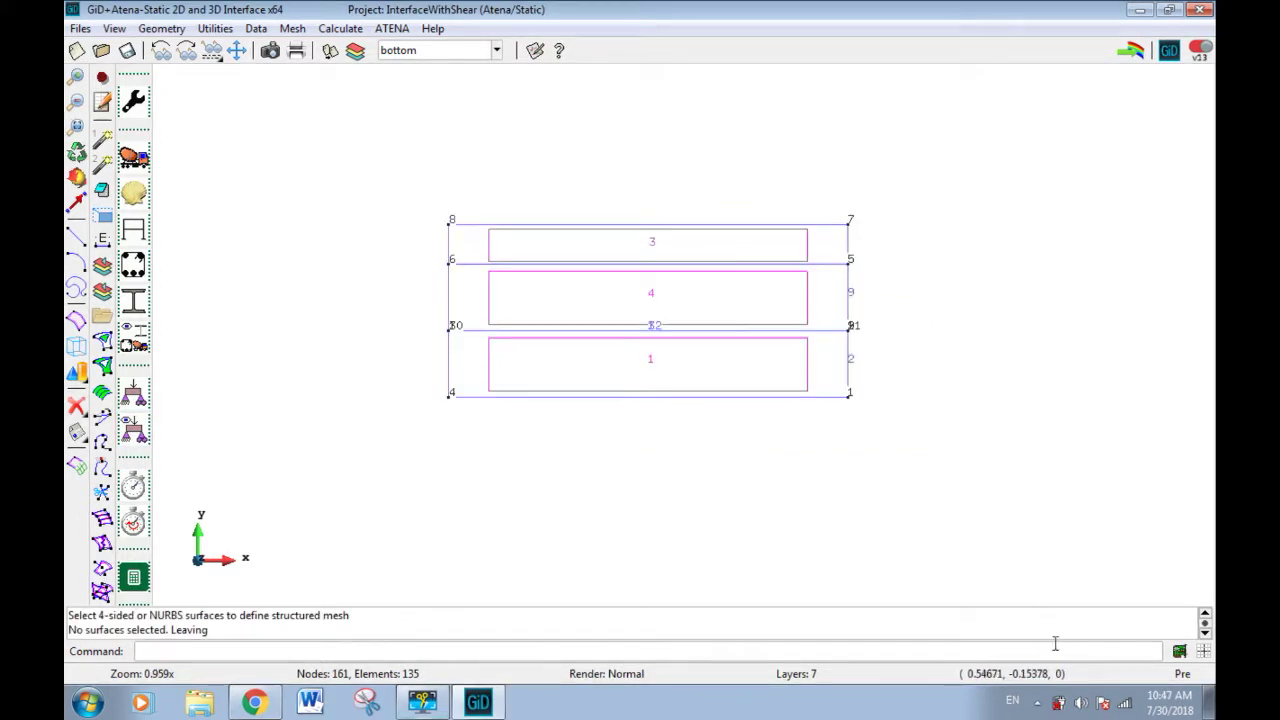
left_click(292, 28)
mouse_move(335, 64)
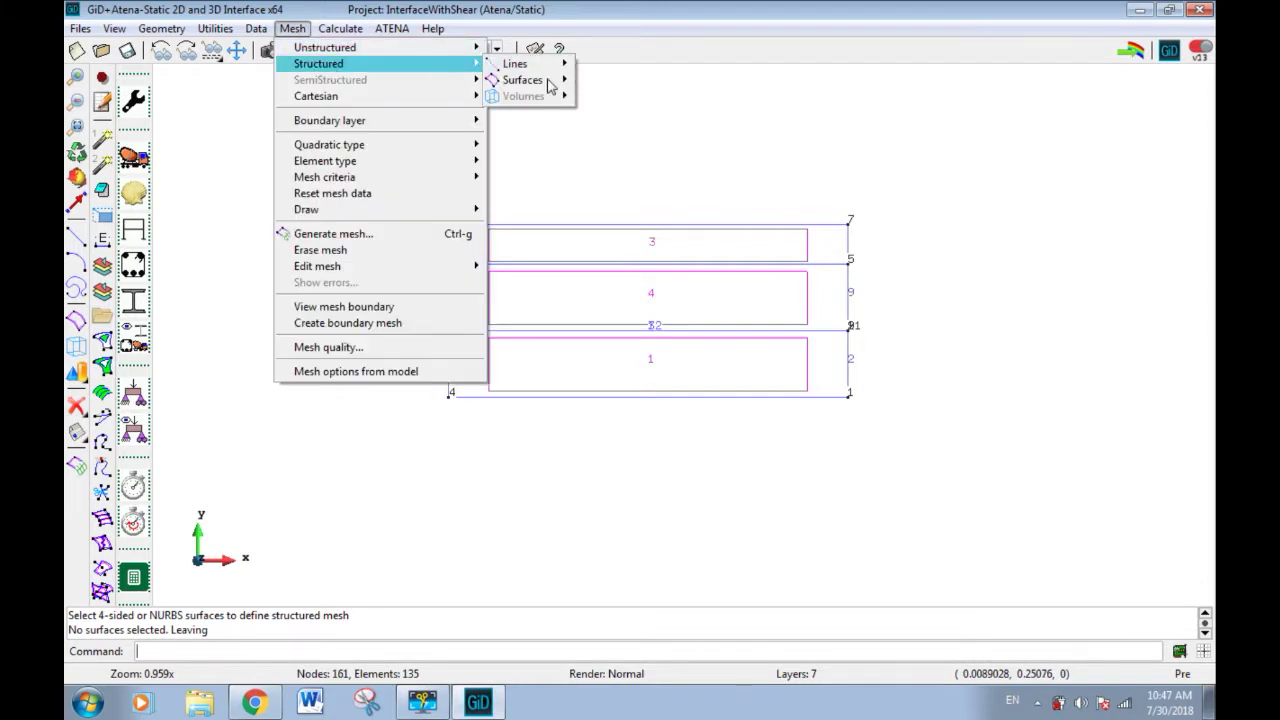
mouse_move(549, 87)
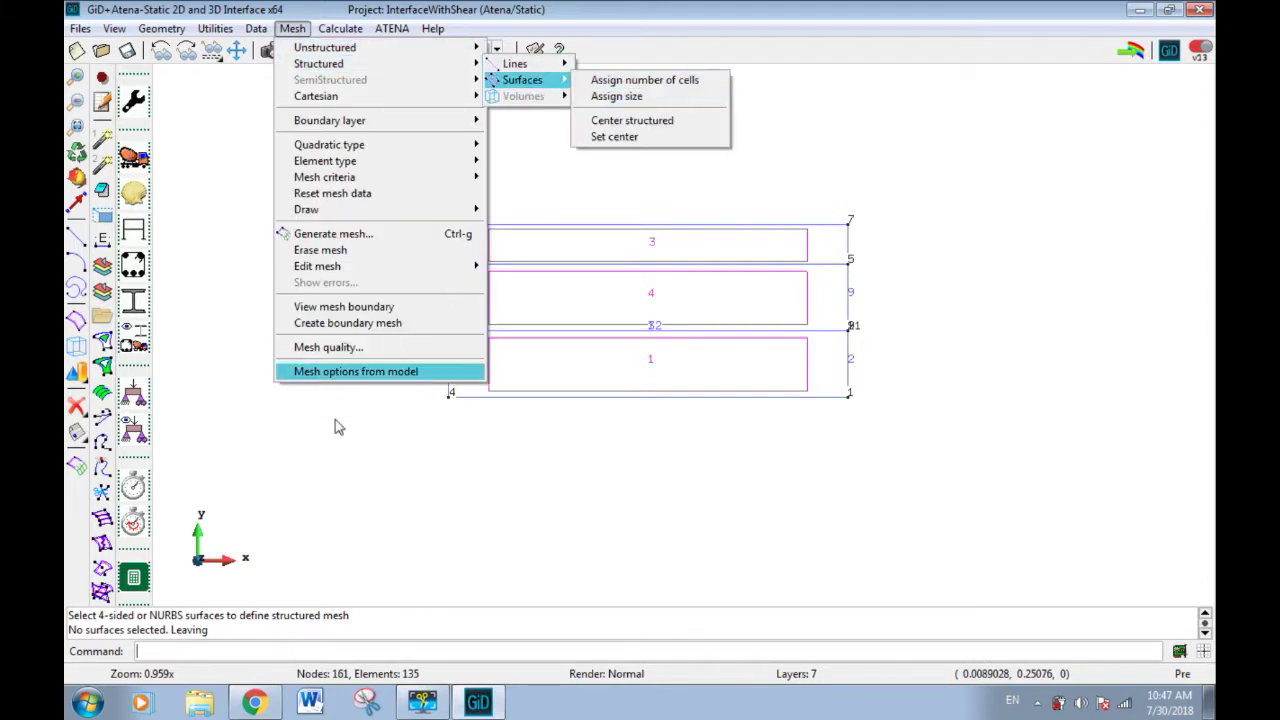
left_click(250, 458)
left_click(77, 465)
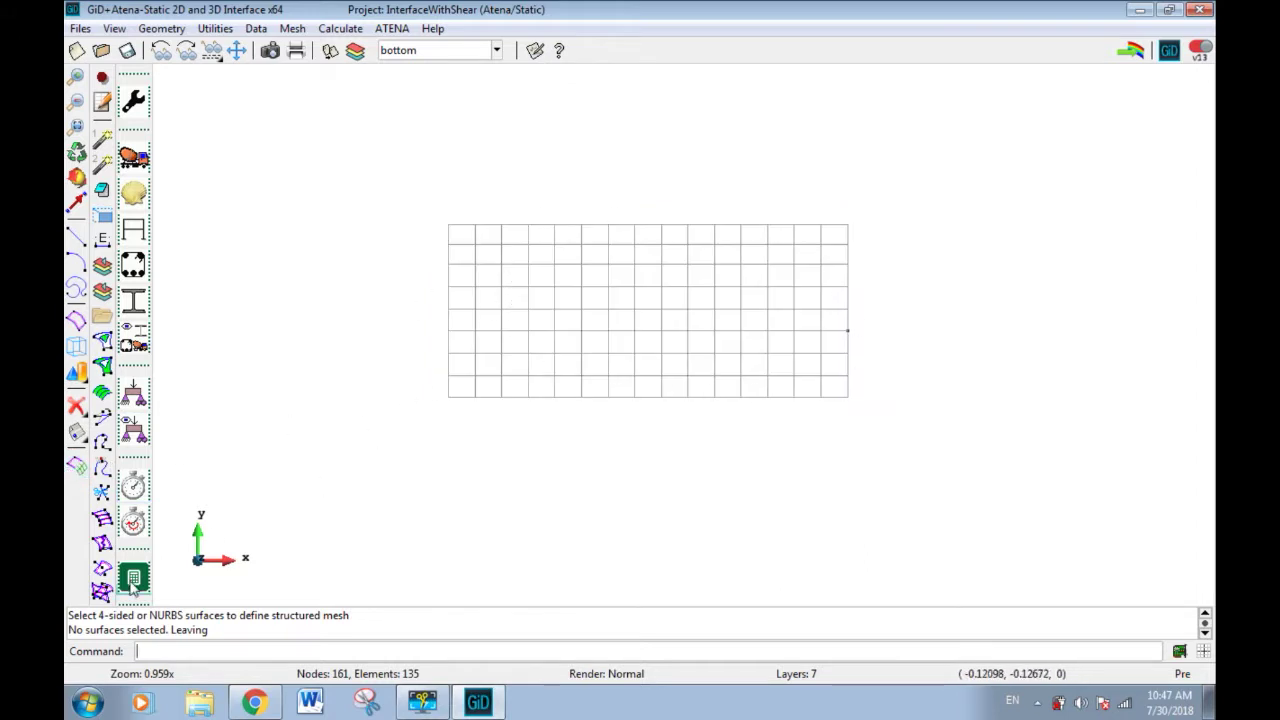
- Start the ATENA analysis of the InterfaceWithShear project in ATENA Studio and pause it during the first steps
left_click(133, 580)
key("Return")
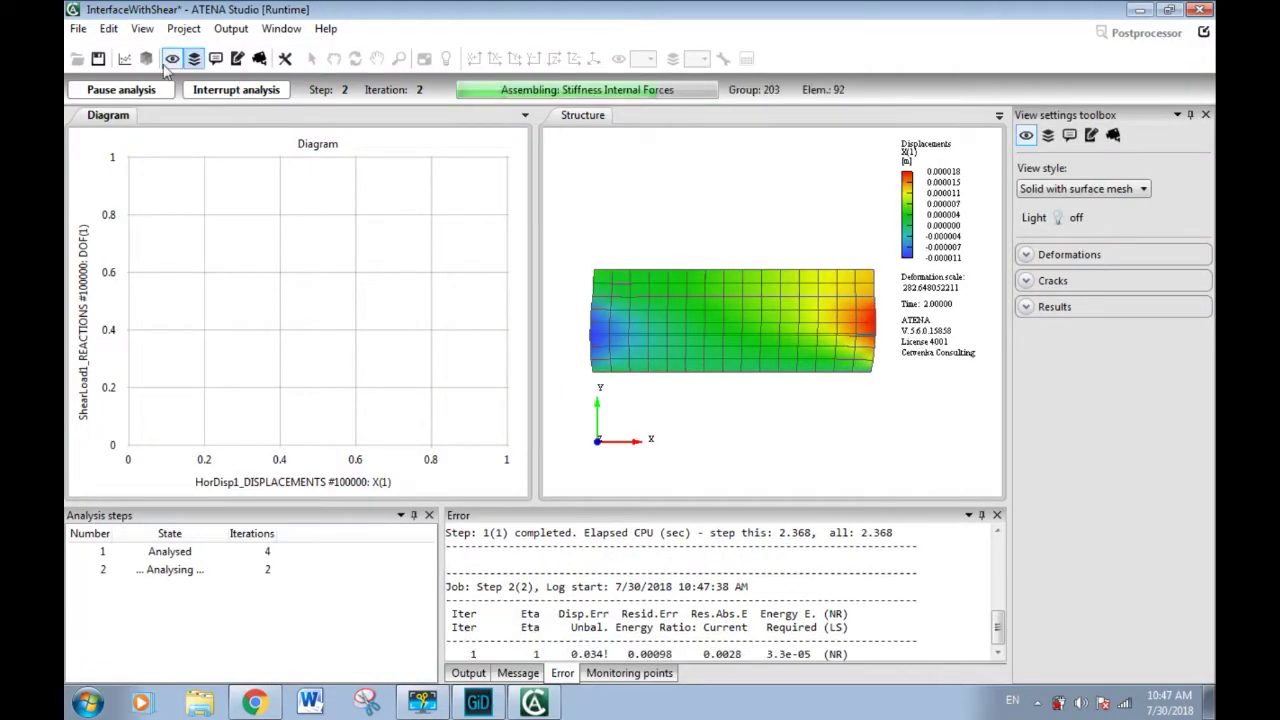
left_click(133, 91)
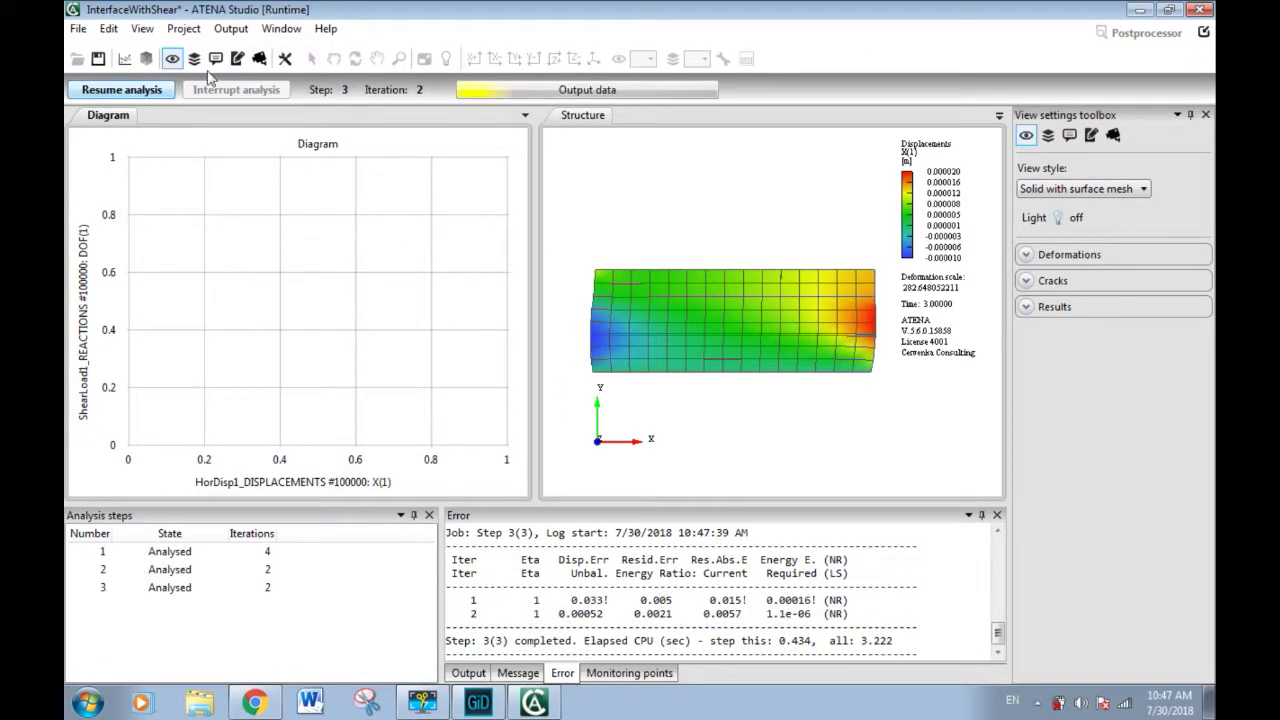
- Set the diagram's horizontal axis value to HorDisp_1_DISPLACEMENTS #100000 in the X(1) direction
left_click(286, 60)
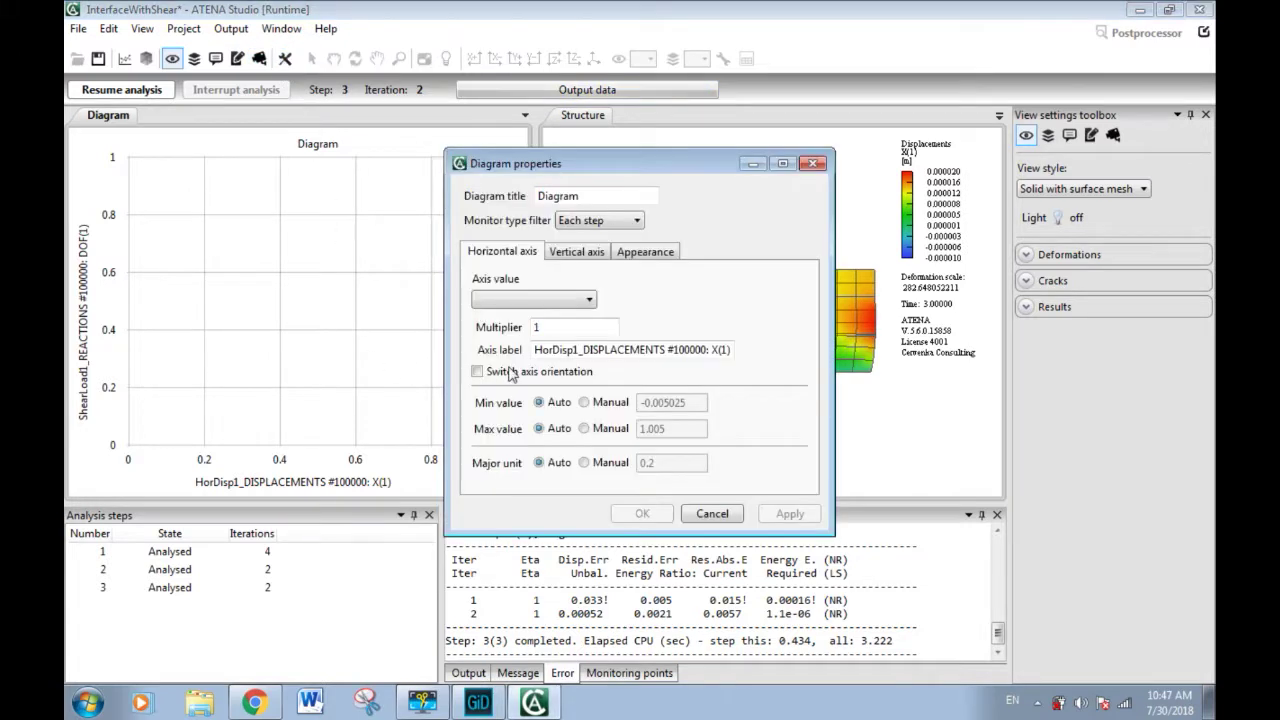
left_click(572, 300)
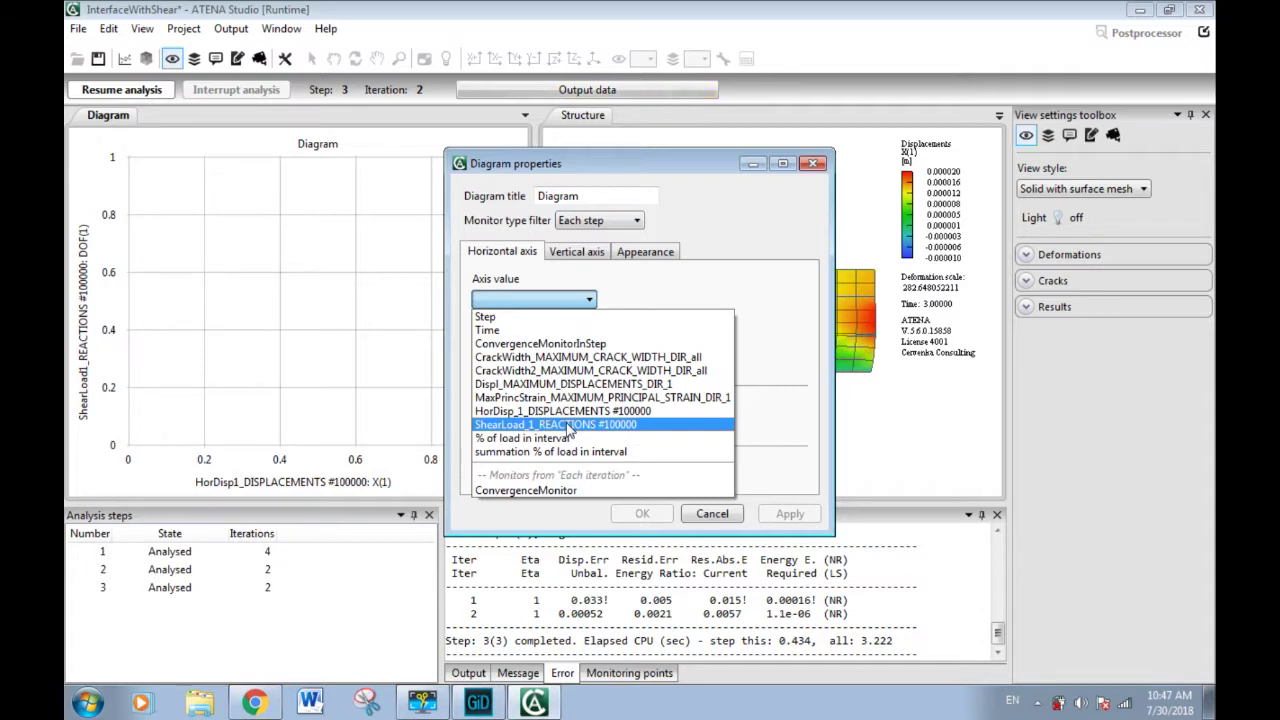
left_click(500, 411)
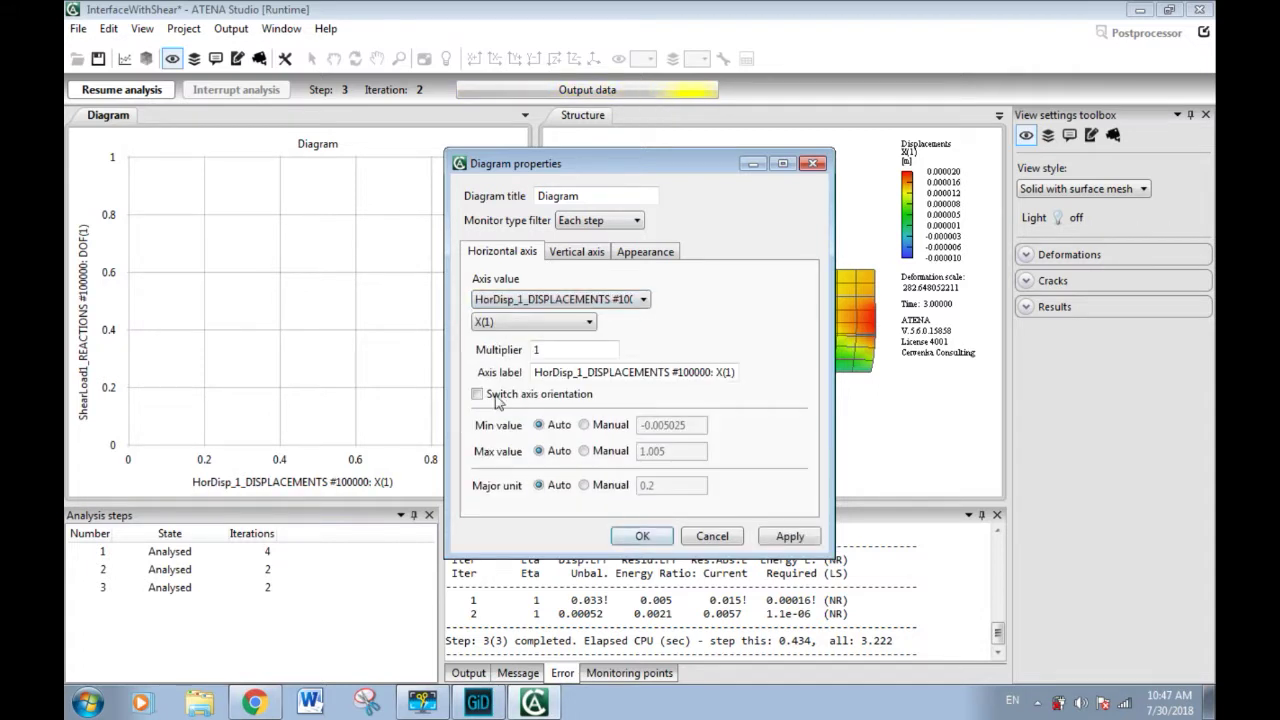
- Add the ShearLoad_1_REACTIONS #100000 monitor with DOF(1) as a series on the diagram's vertical axis
left_click(576, 251)
left_click(565, 367)
left_click(545, 490)
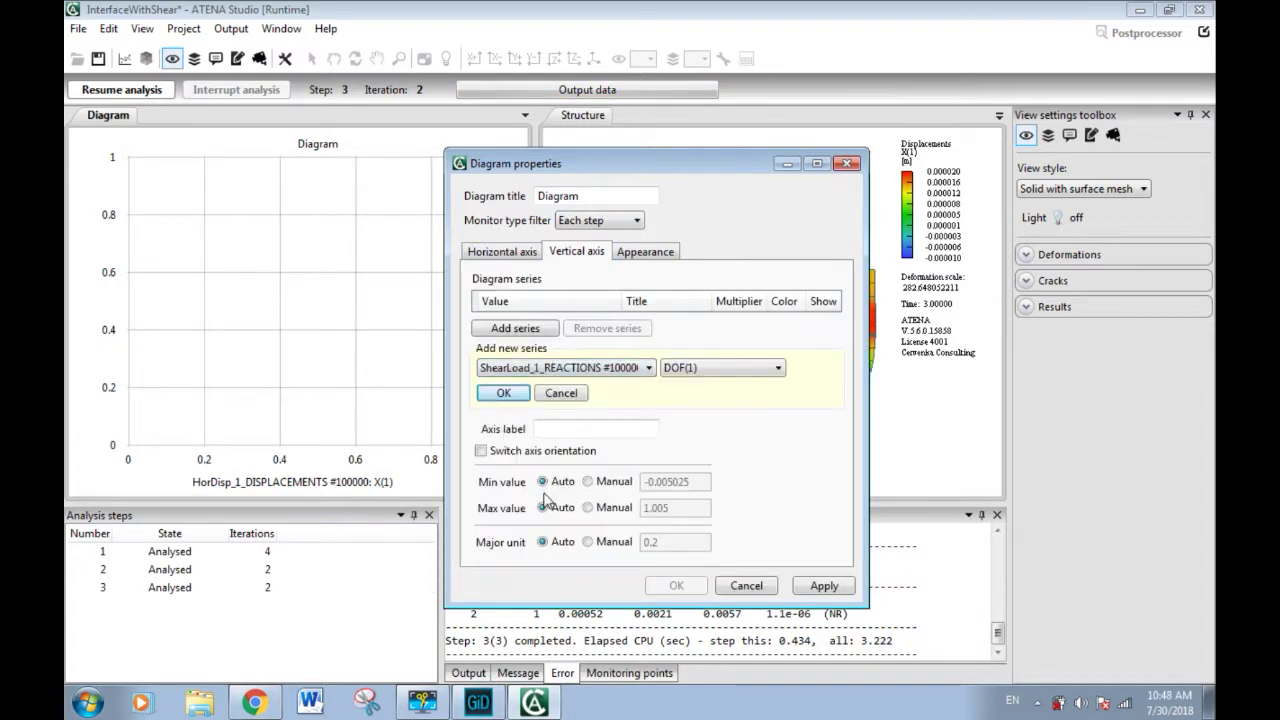
left_click(507, 396)
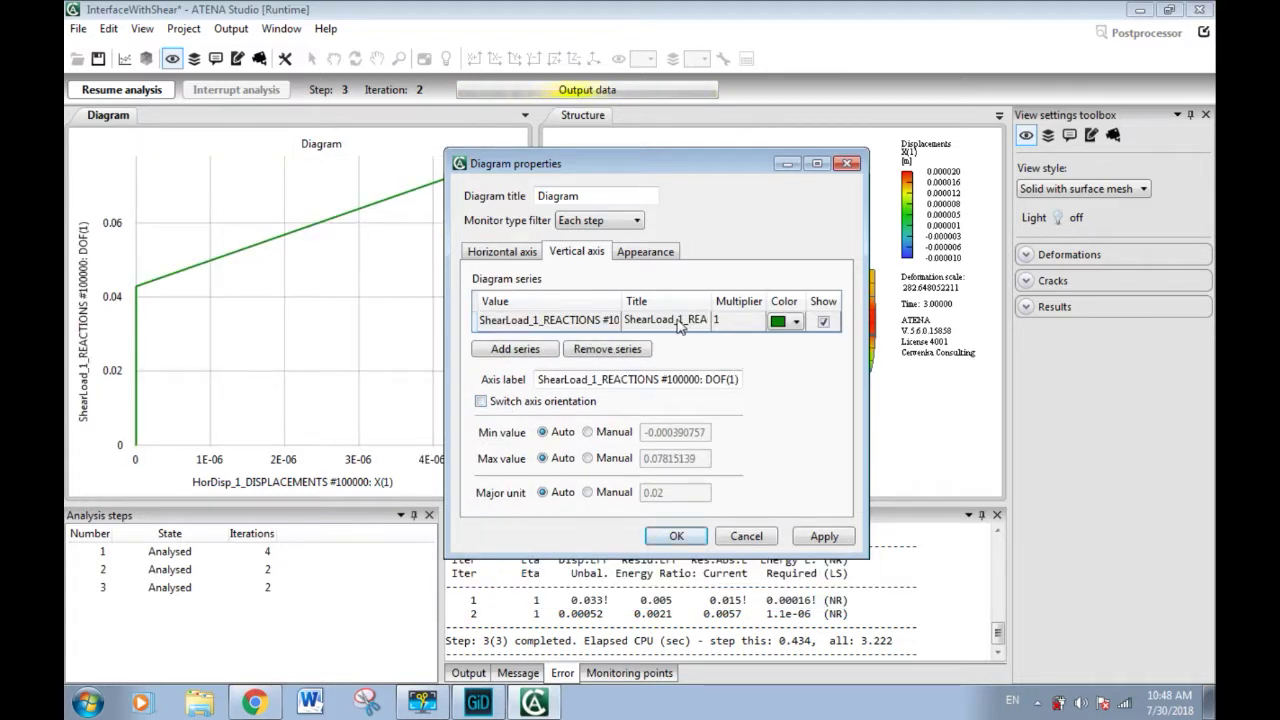
- Title the vertical series ShearLoad, label the horizontal axis DISPLACEMENT, and apply the diagram properties
left_click(668, 320)
left_click(670, 320)
type("ShearLoad")
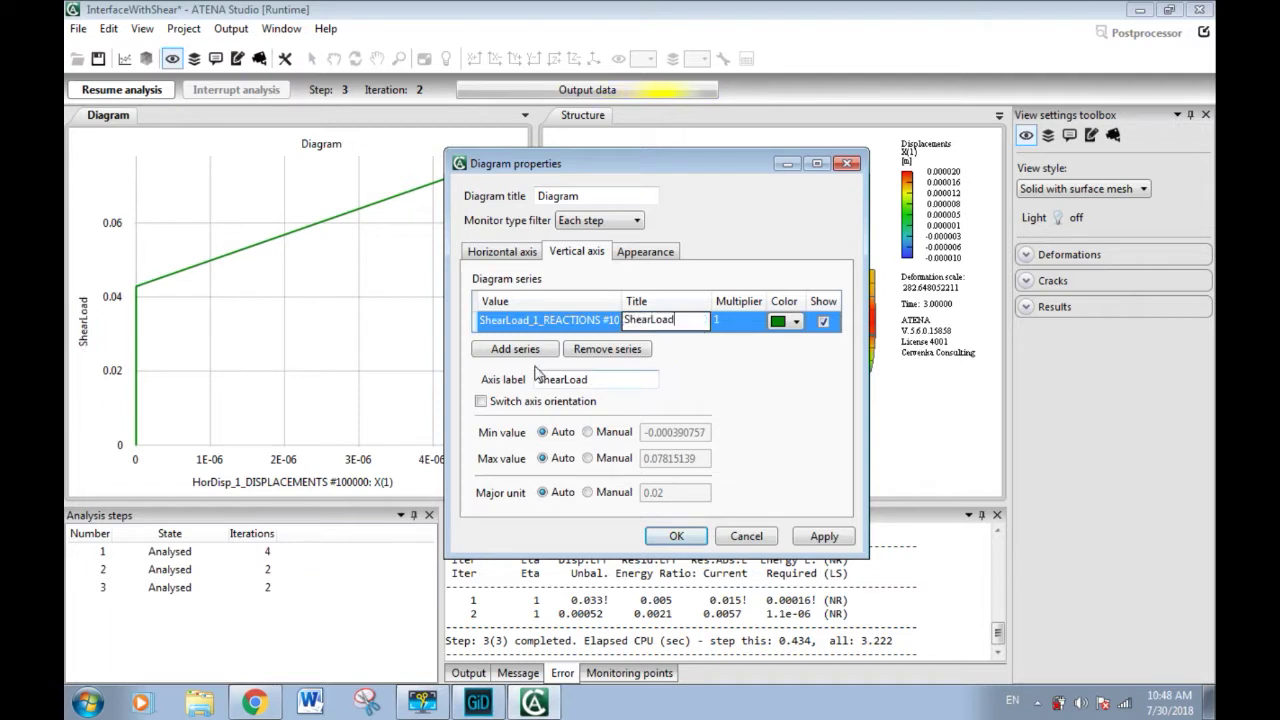
left_click(512, 252)
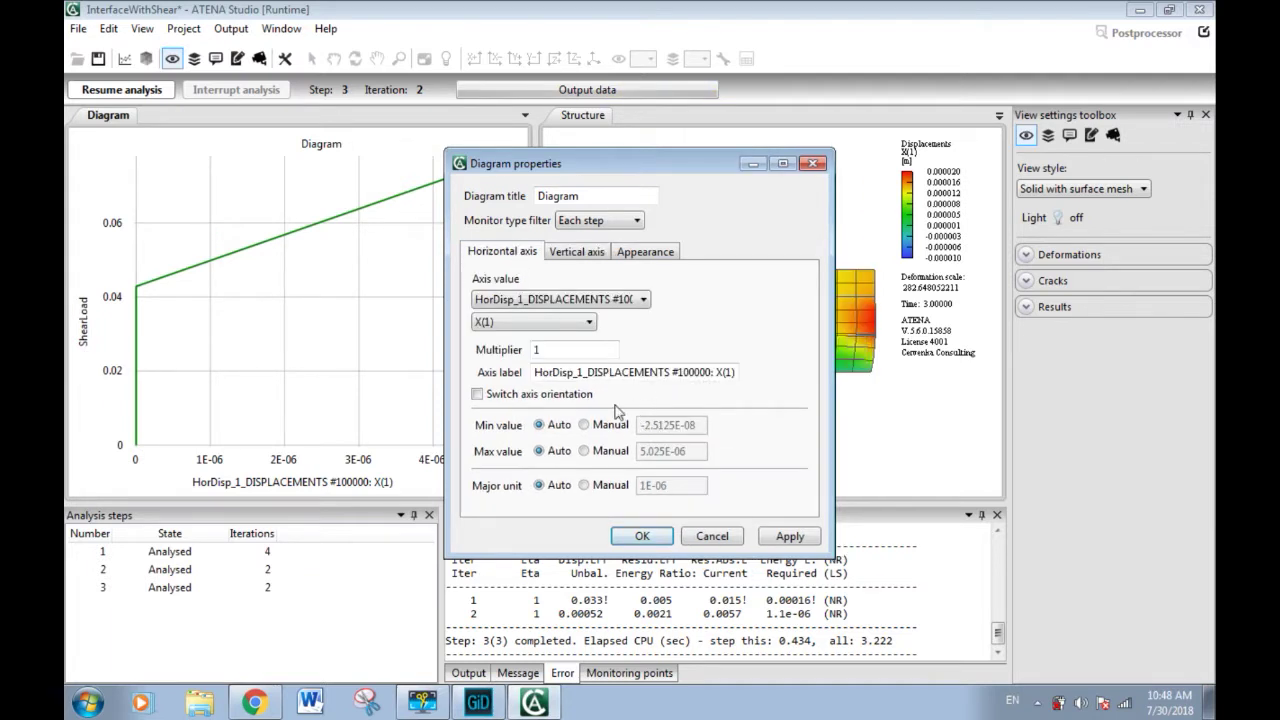
triple_click(591, 372)
type("DISPLACEMENT")
left_click(780, 540)
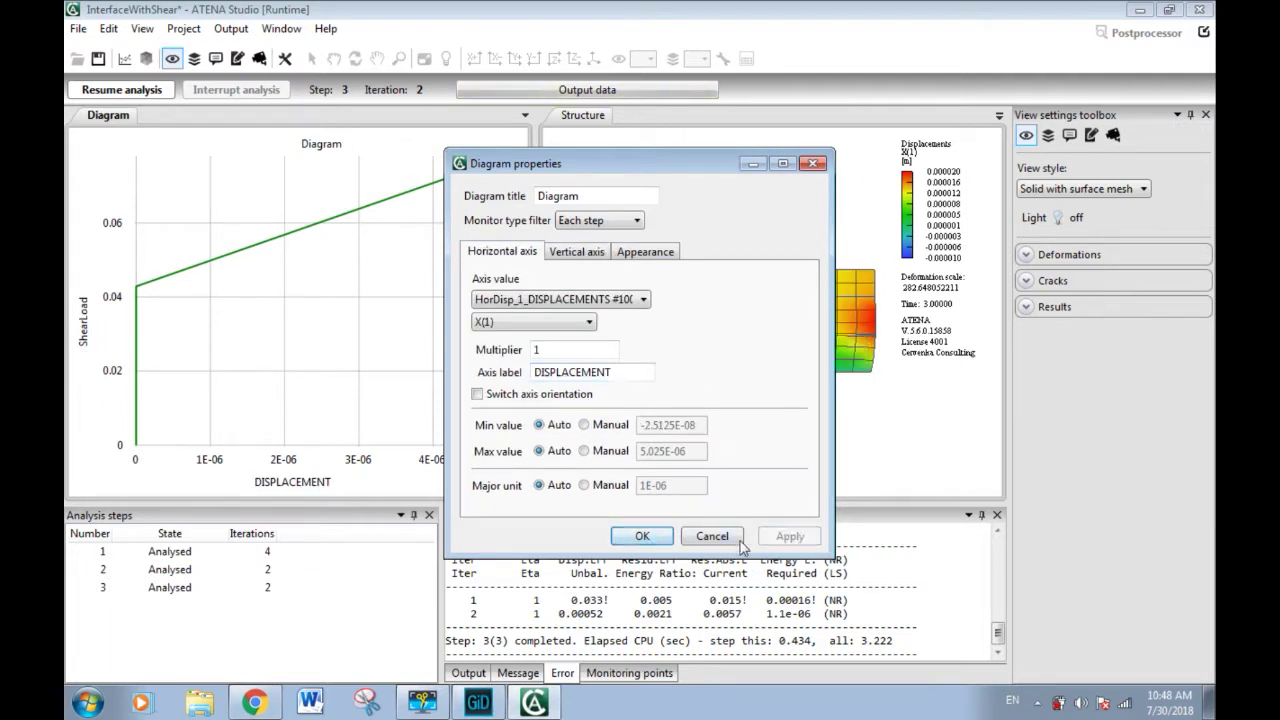
left_click(642, 537)
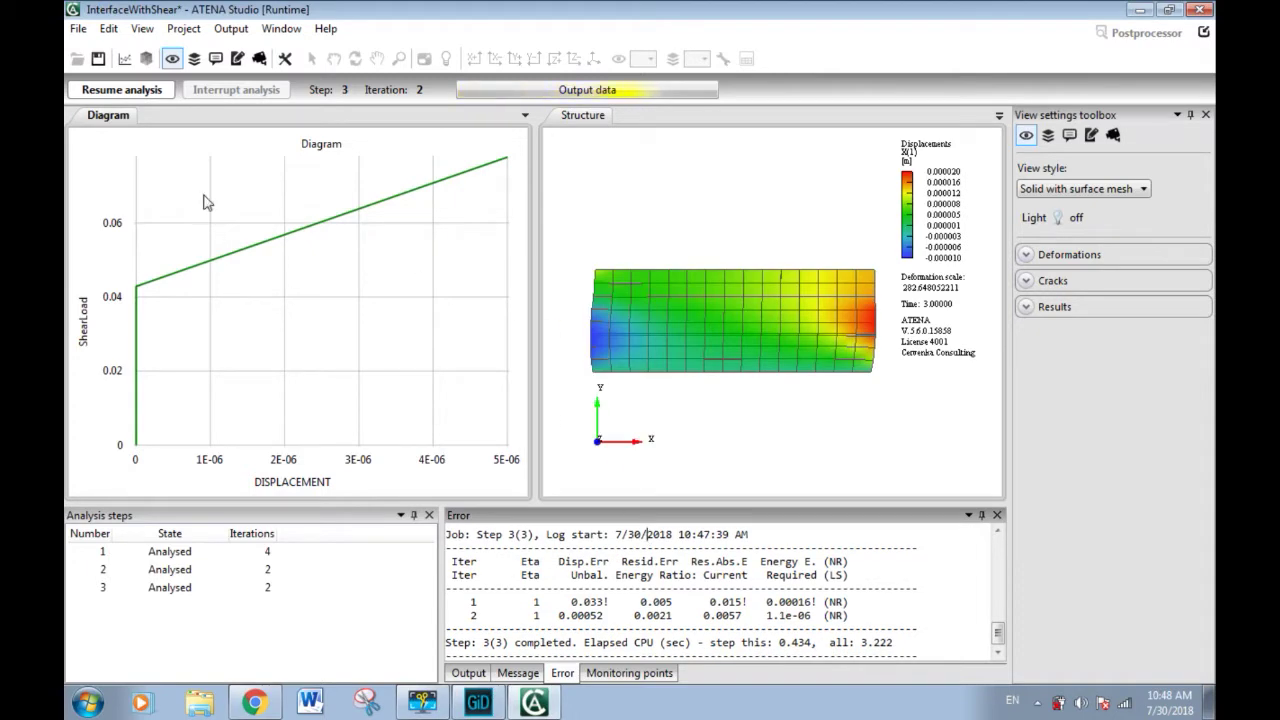
- Resume the paused analysis and expand the deformation, crack and scalar result settings of the structure view
left_click(137, 89)
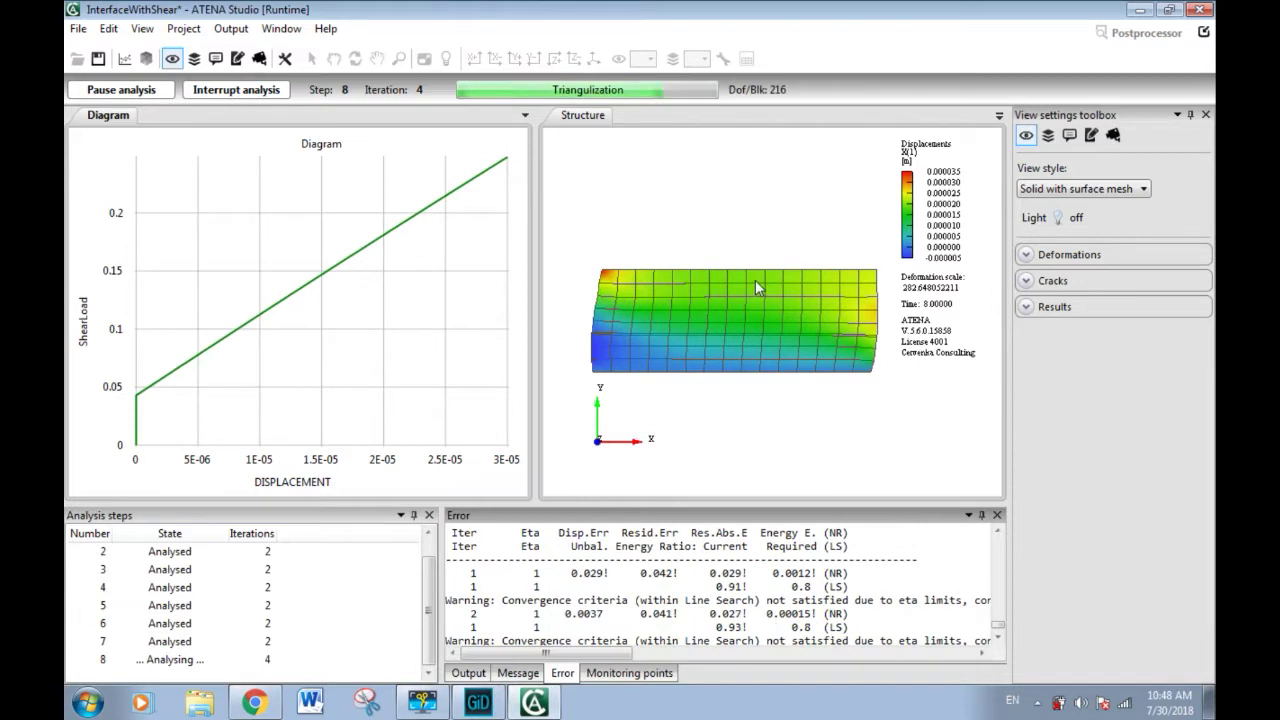
left_click(1067, 256)
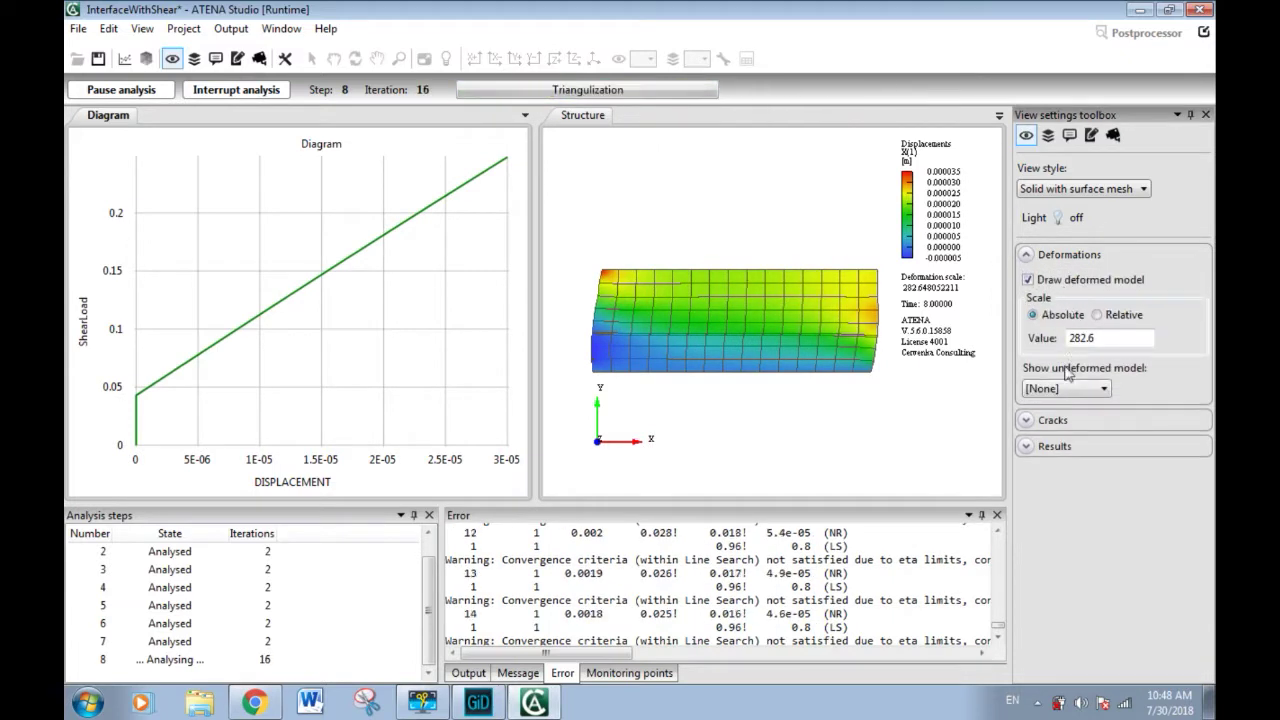
left_click(1061, 428)
left_click(1094, 614)
left_click_drag(1208, 362, 1213, 462)
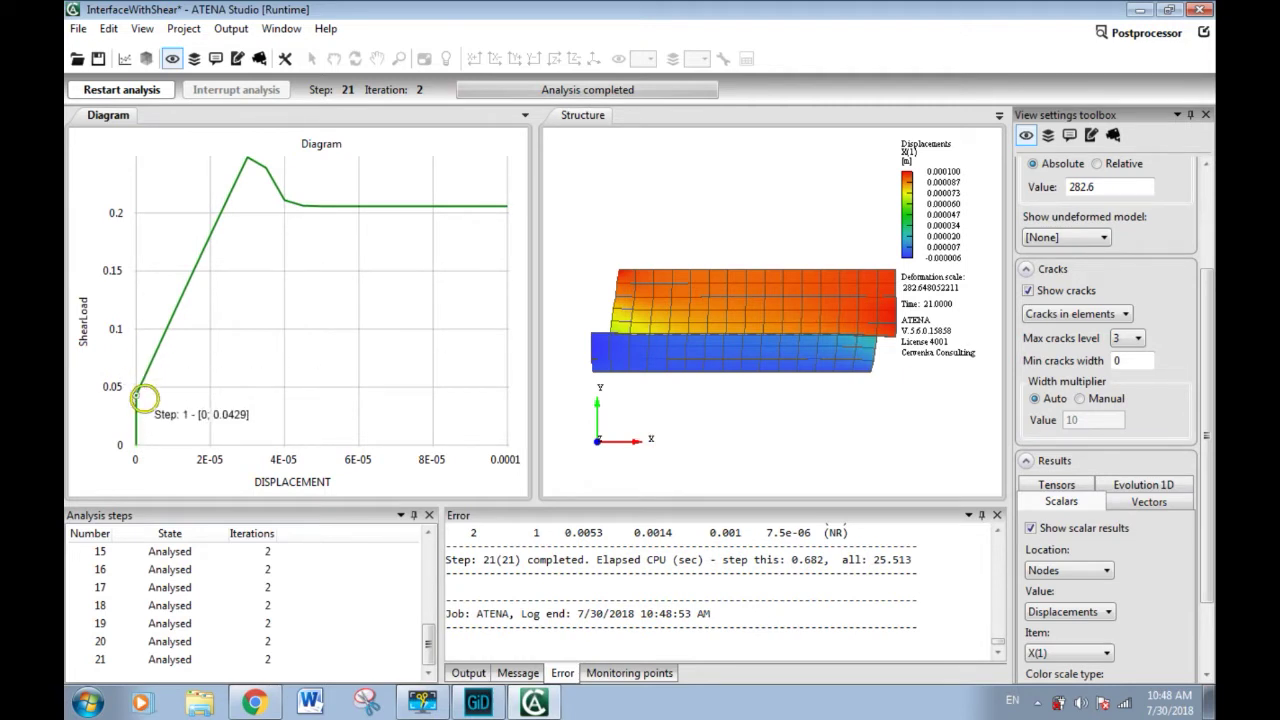
- Inspect the peak point of the shear load versus displacement curve
left_click(244, 166)
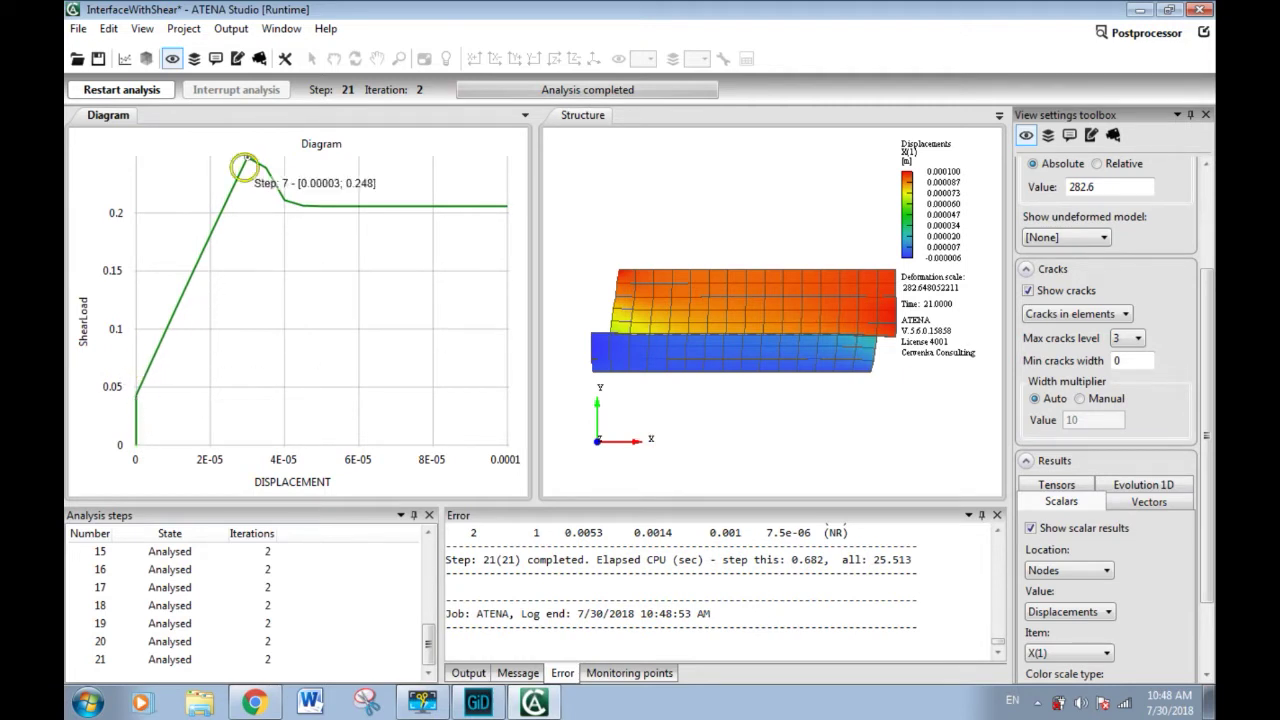